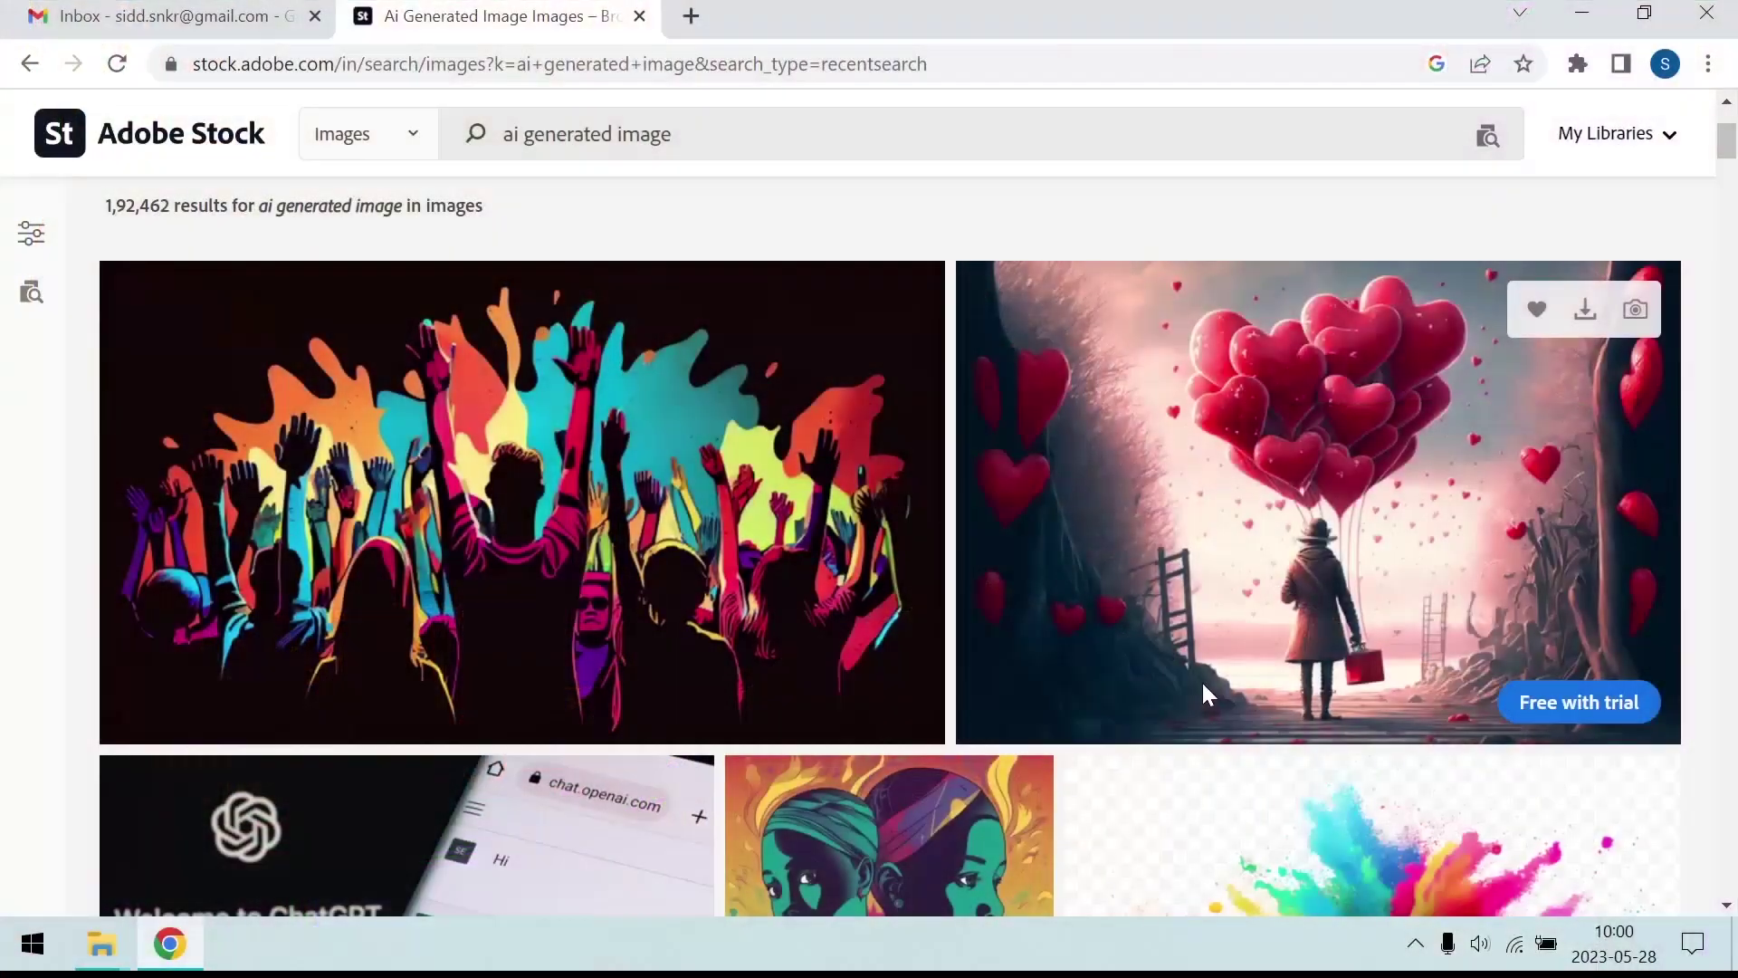
- Scroll through the Adobe Stock 'ai generated image' results to reach the heart-balloons image
scroll(1204, 688, down, 9)
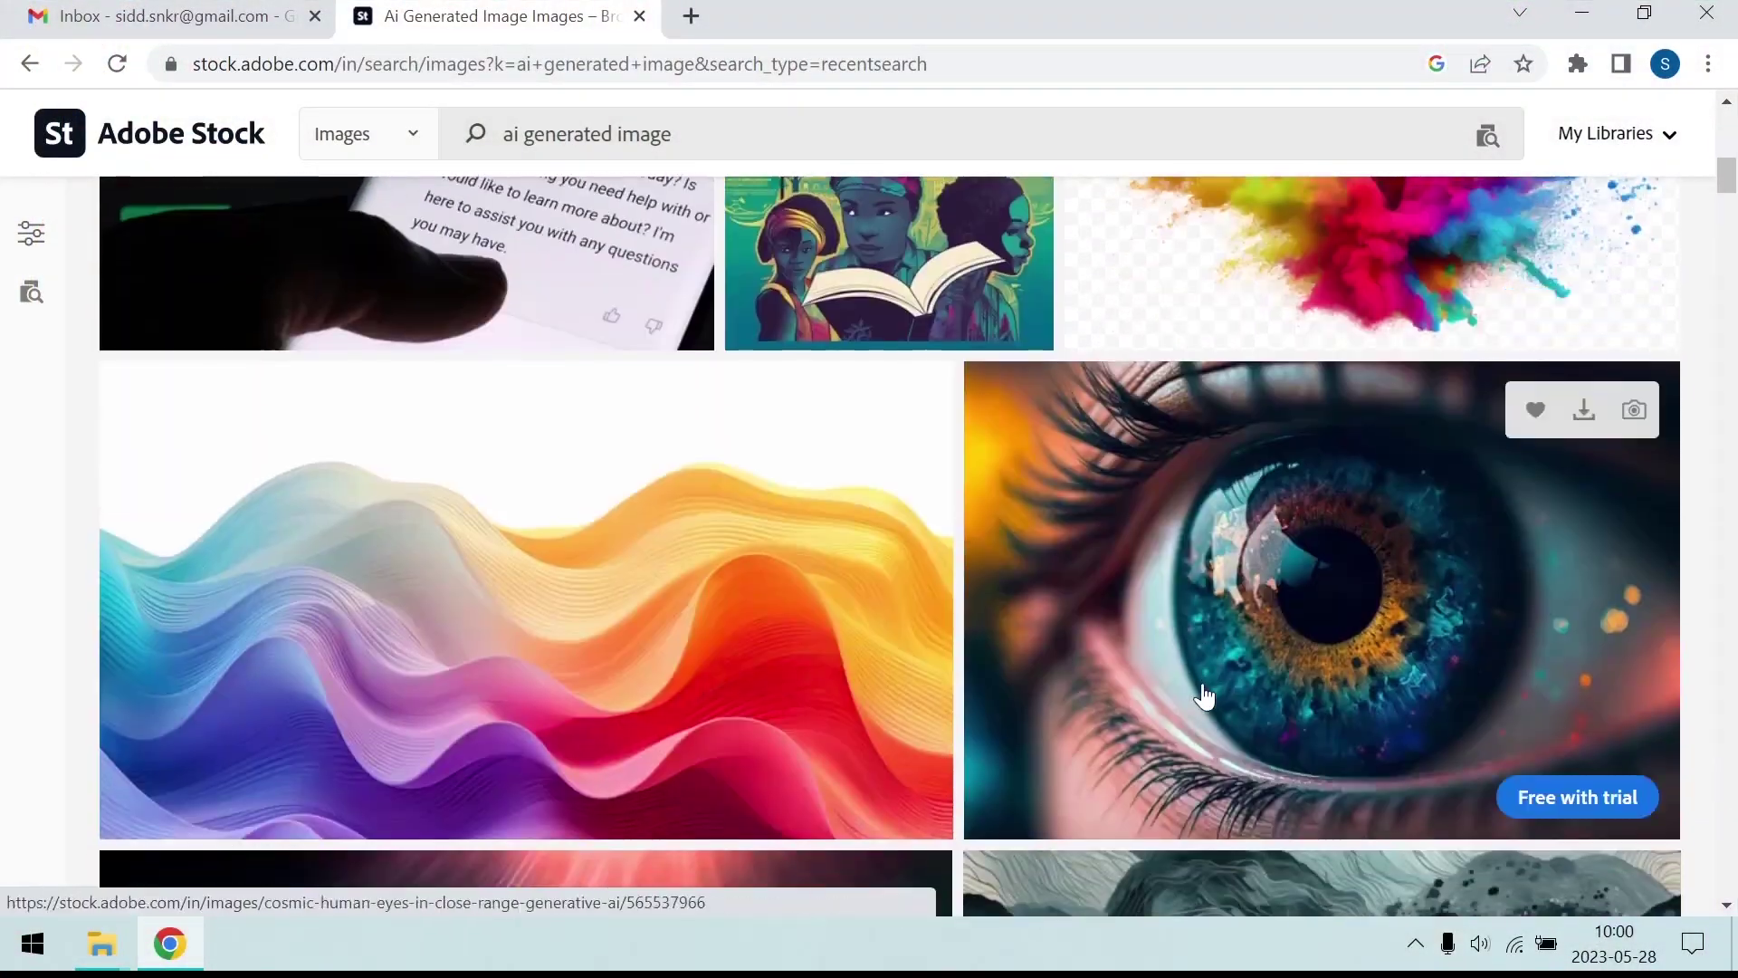
scroll(1204, 695, down, 15)
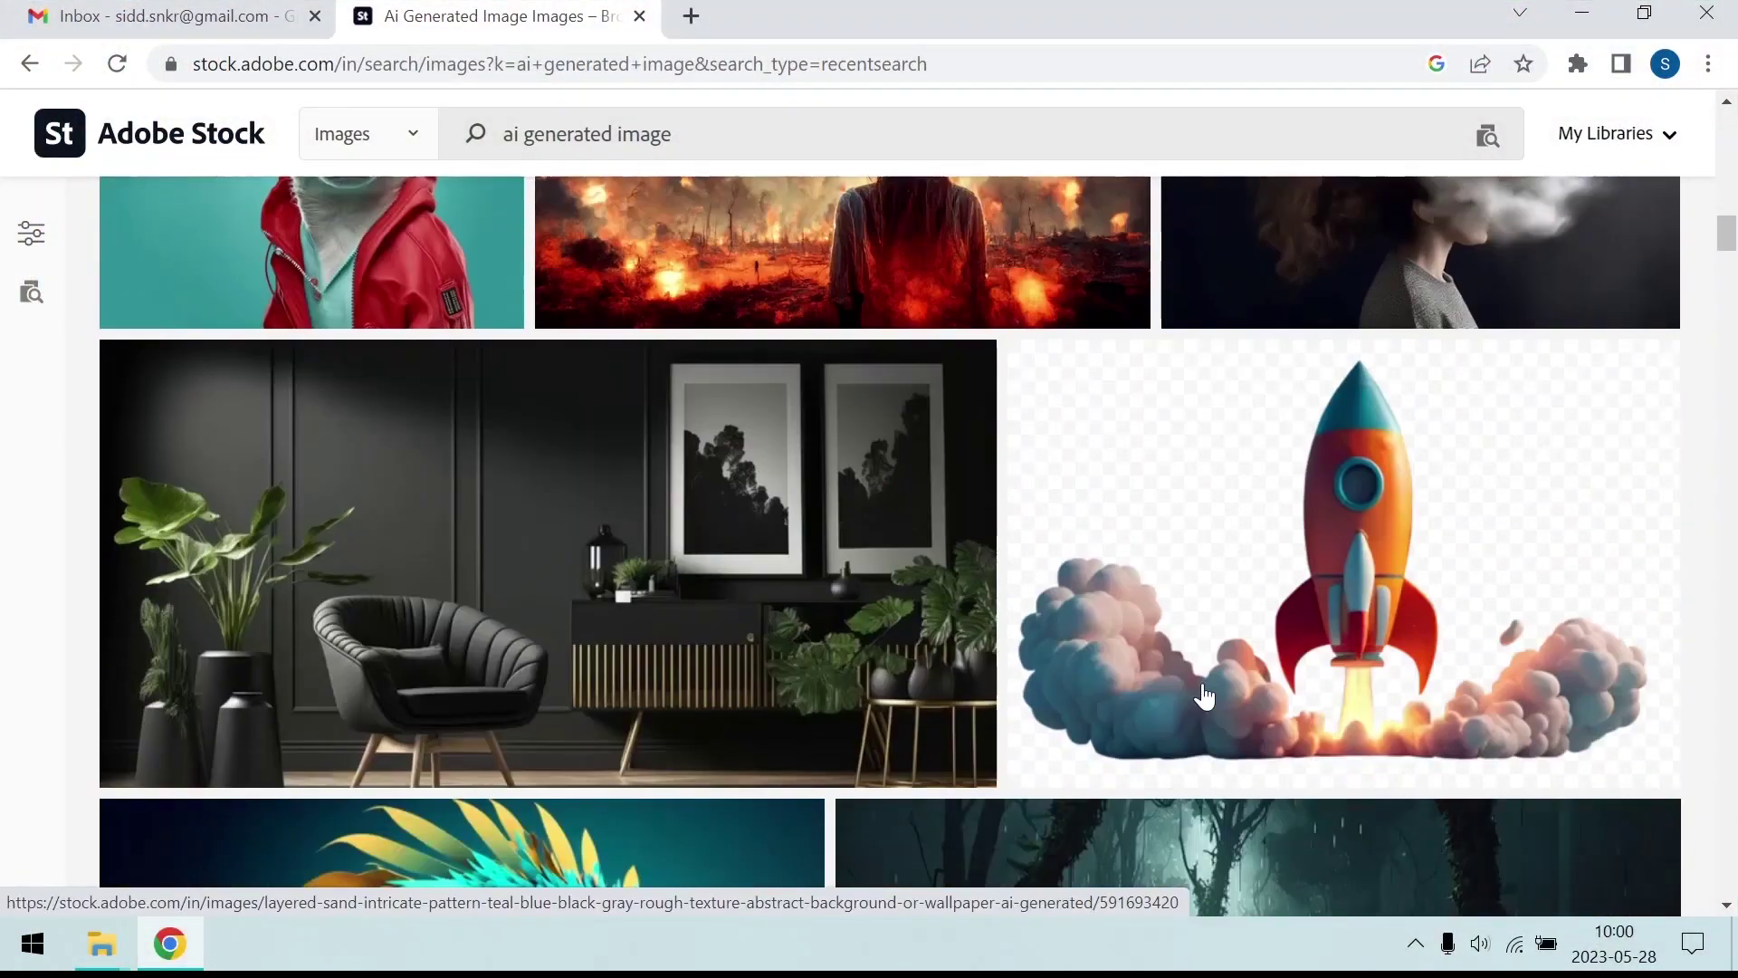
scroll(1204, 695, down, 6)
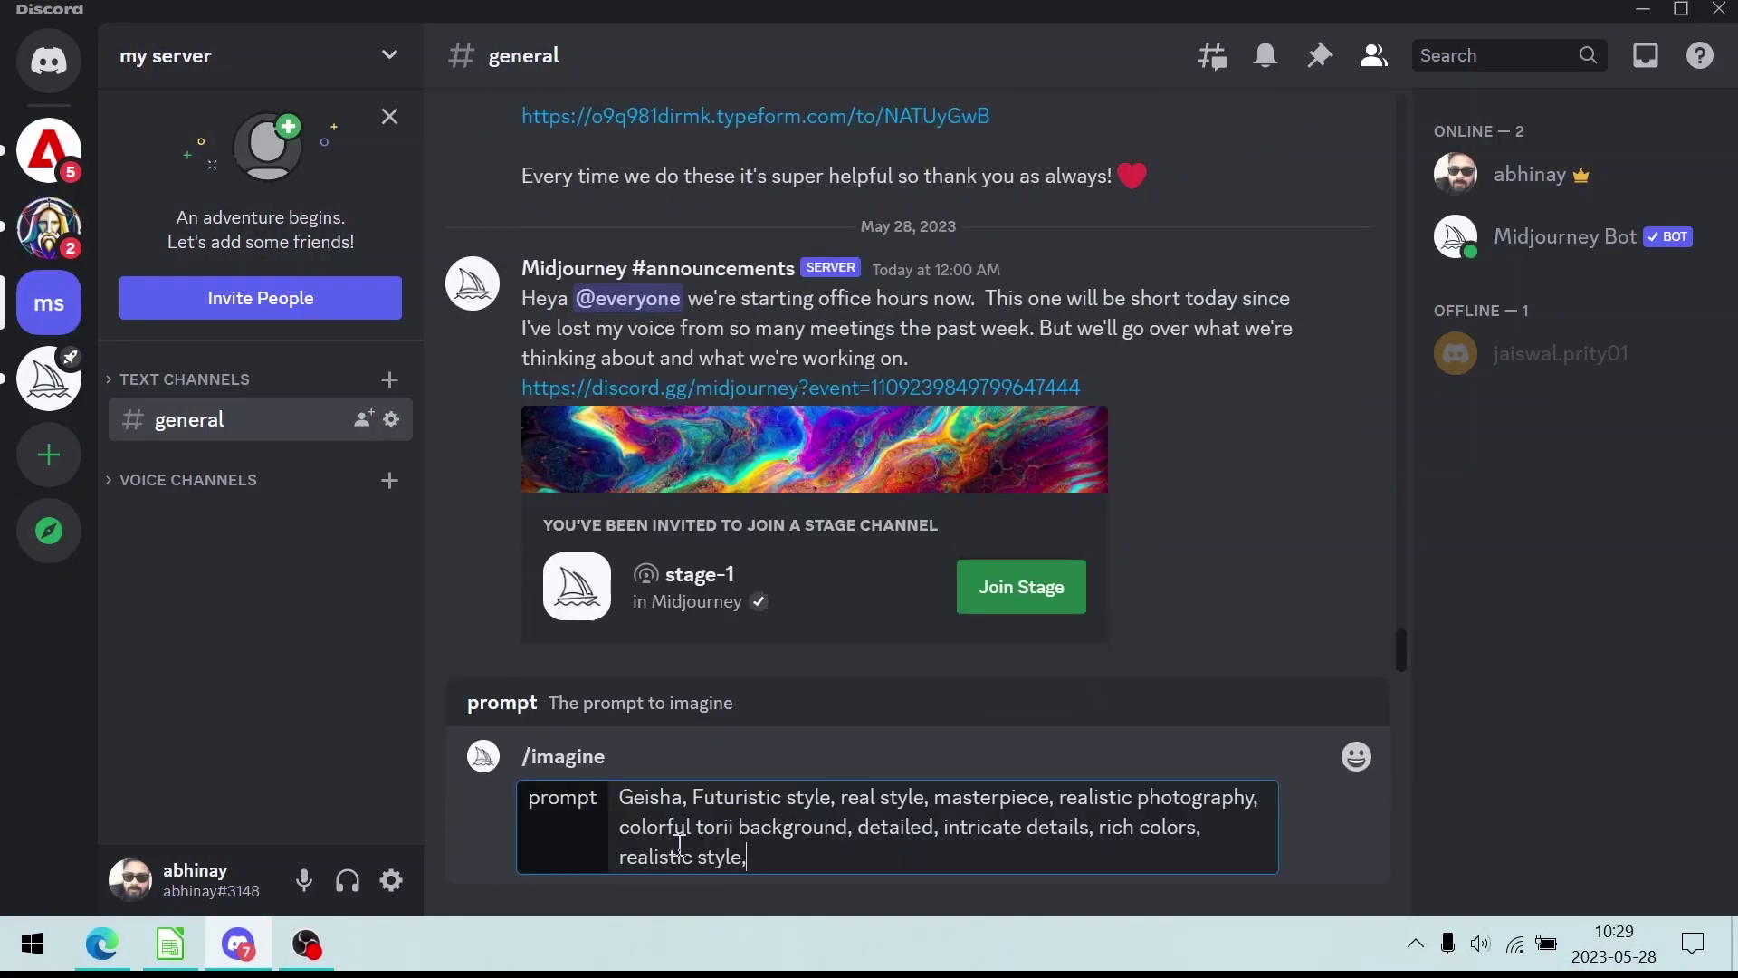
- Submit the futuristic Geisha prompt and enlarge the red-umbrella geisha result
key(Return)
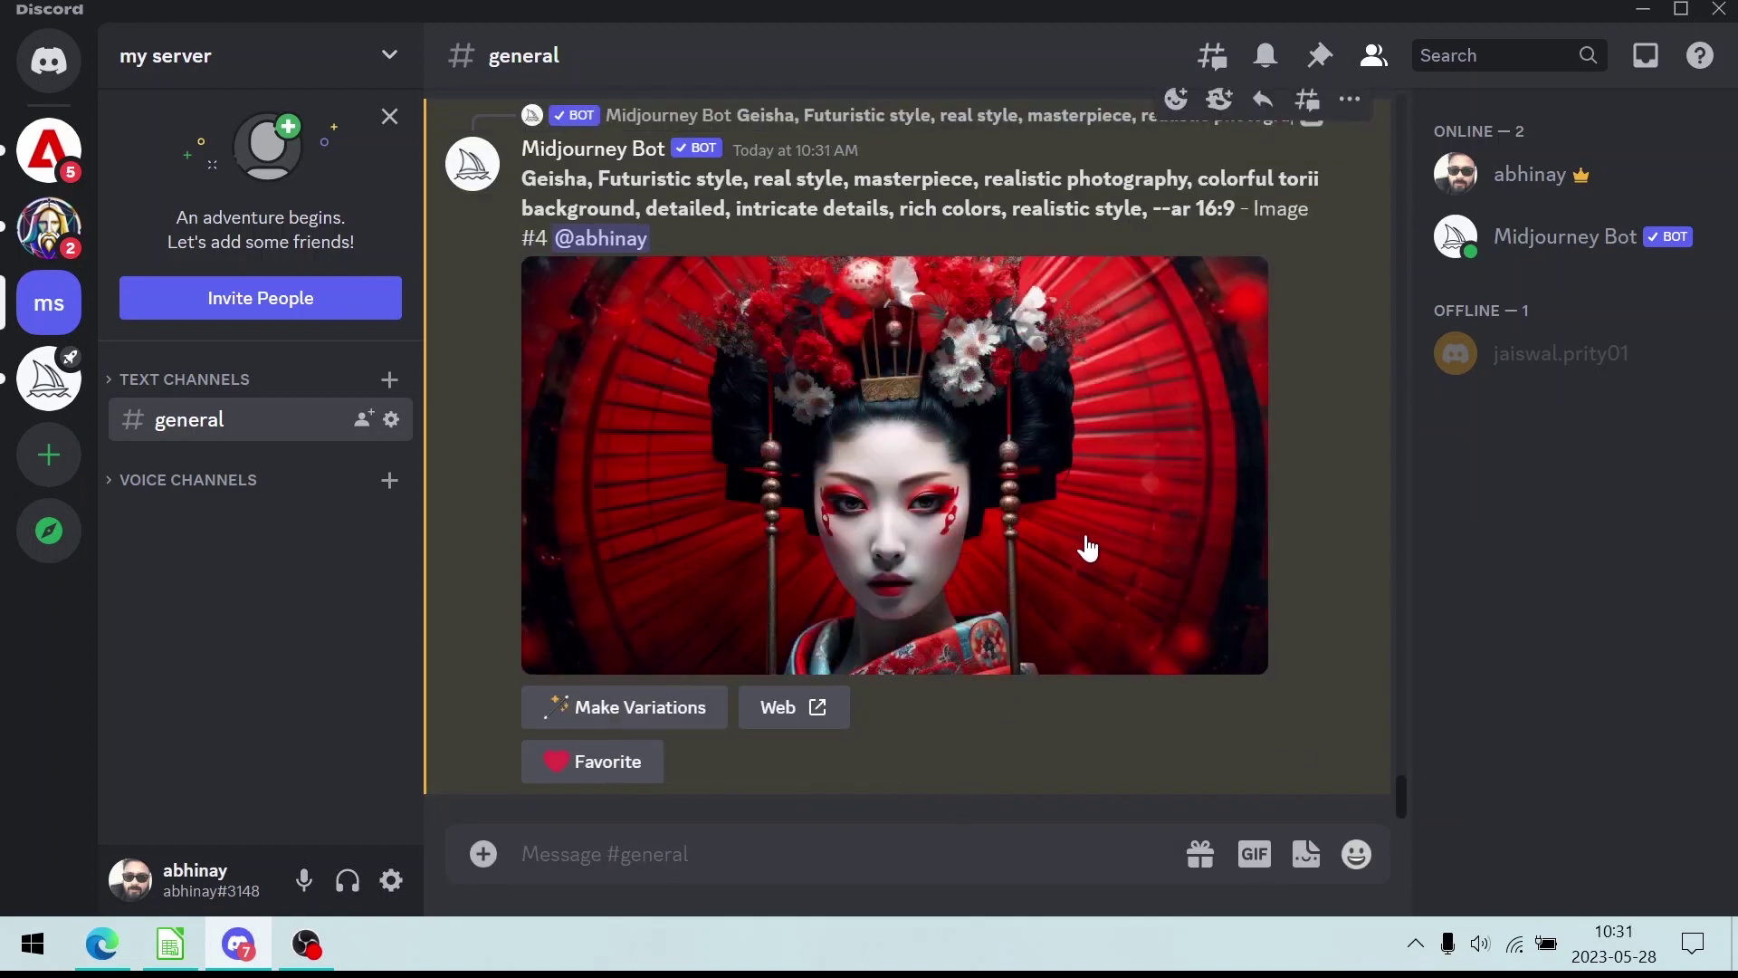
click(1088, 549)
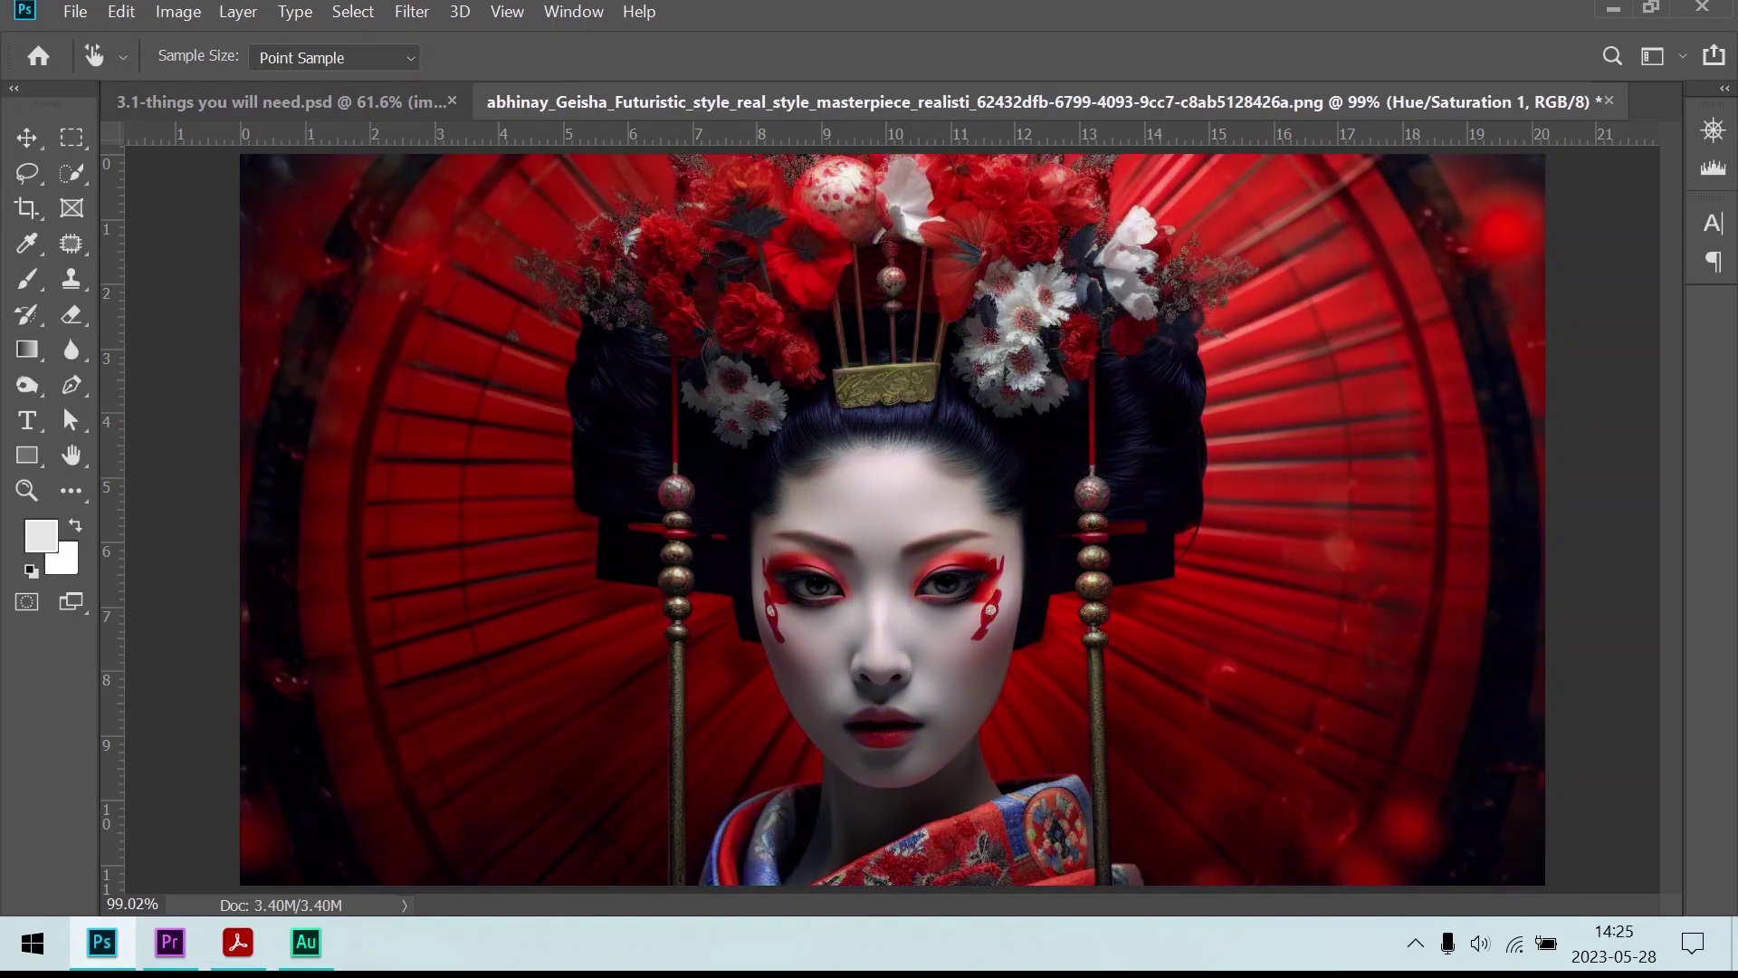
- Commit the red Brightness/Contrast edit with the Move tool, then begin entering the Midjourney site address
key(v)
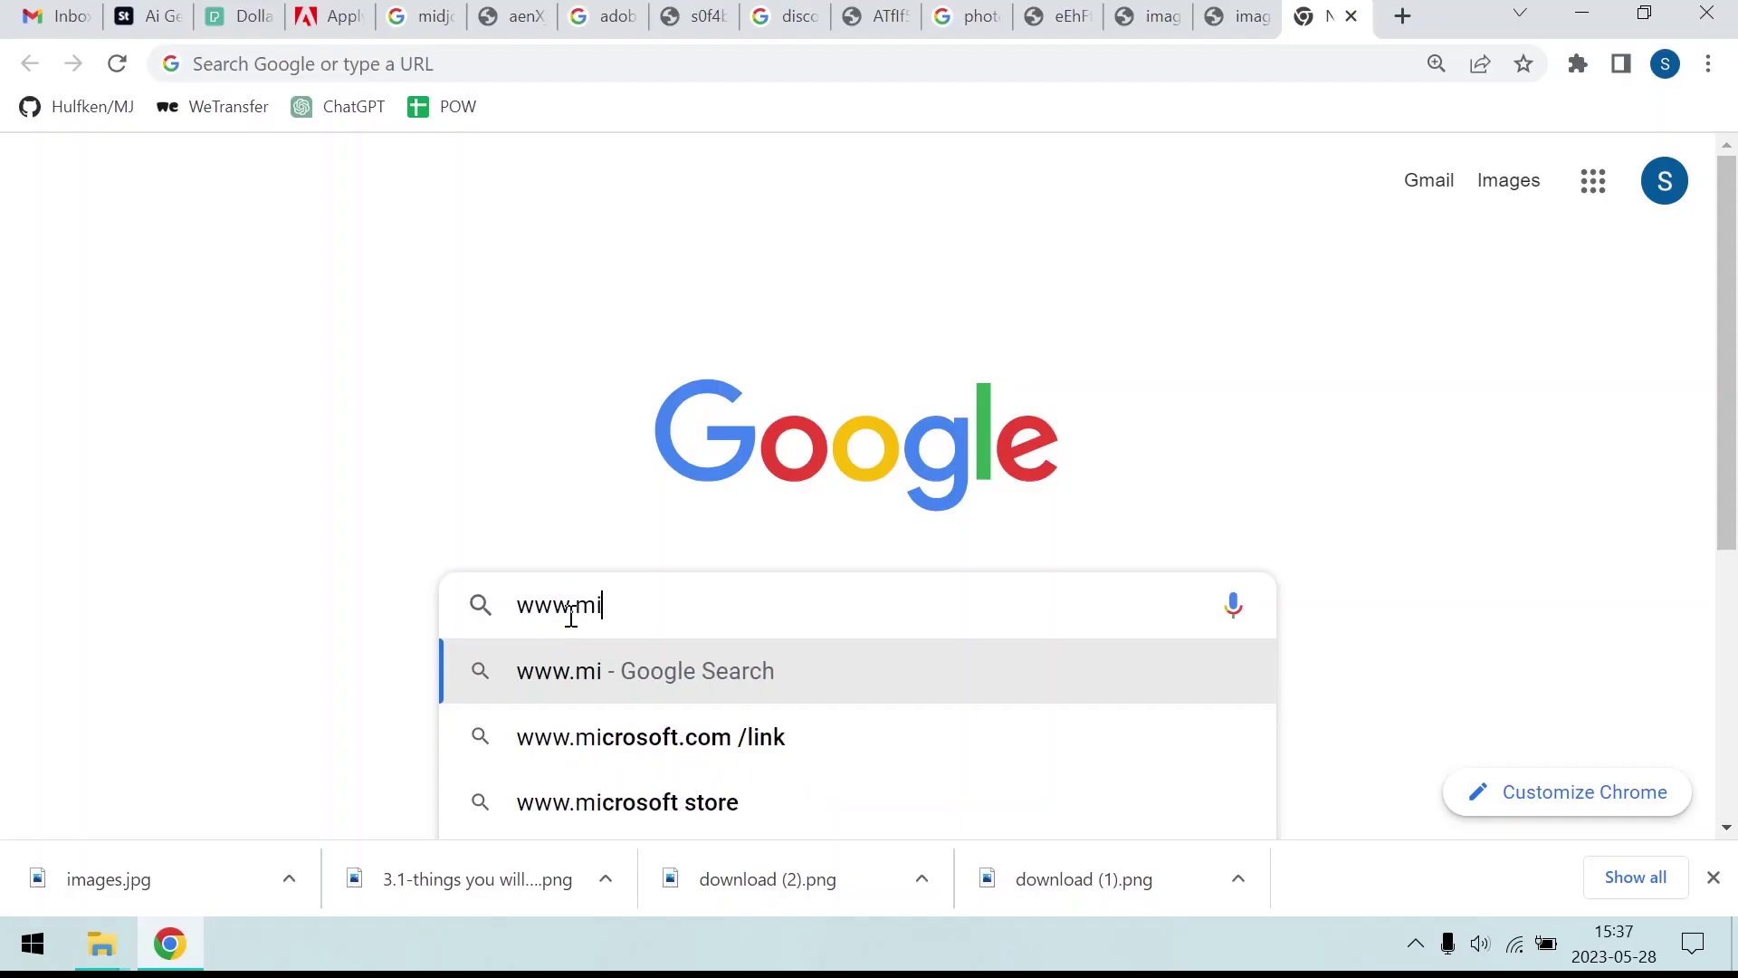
text(djourney)
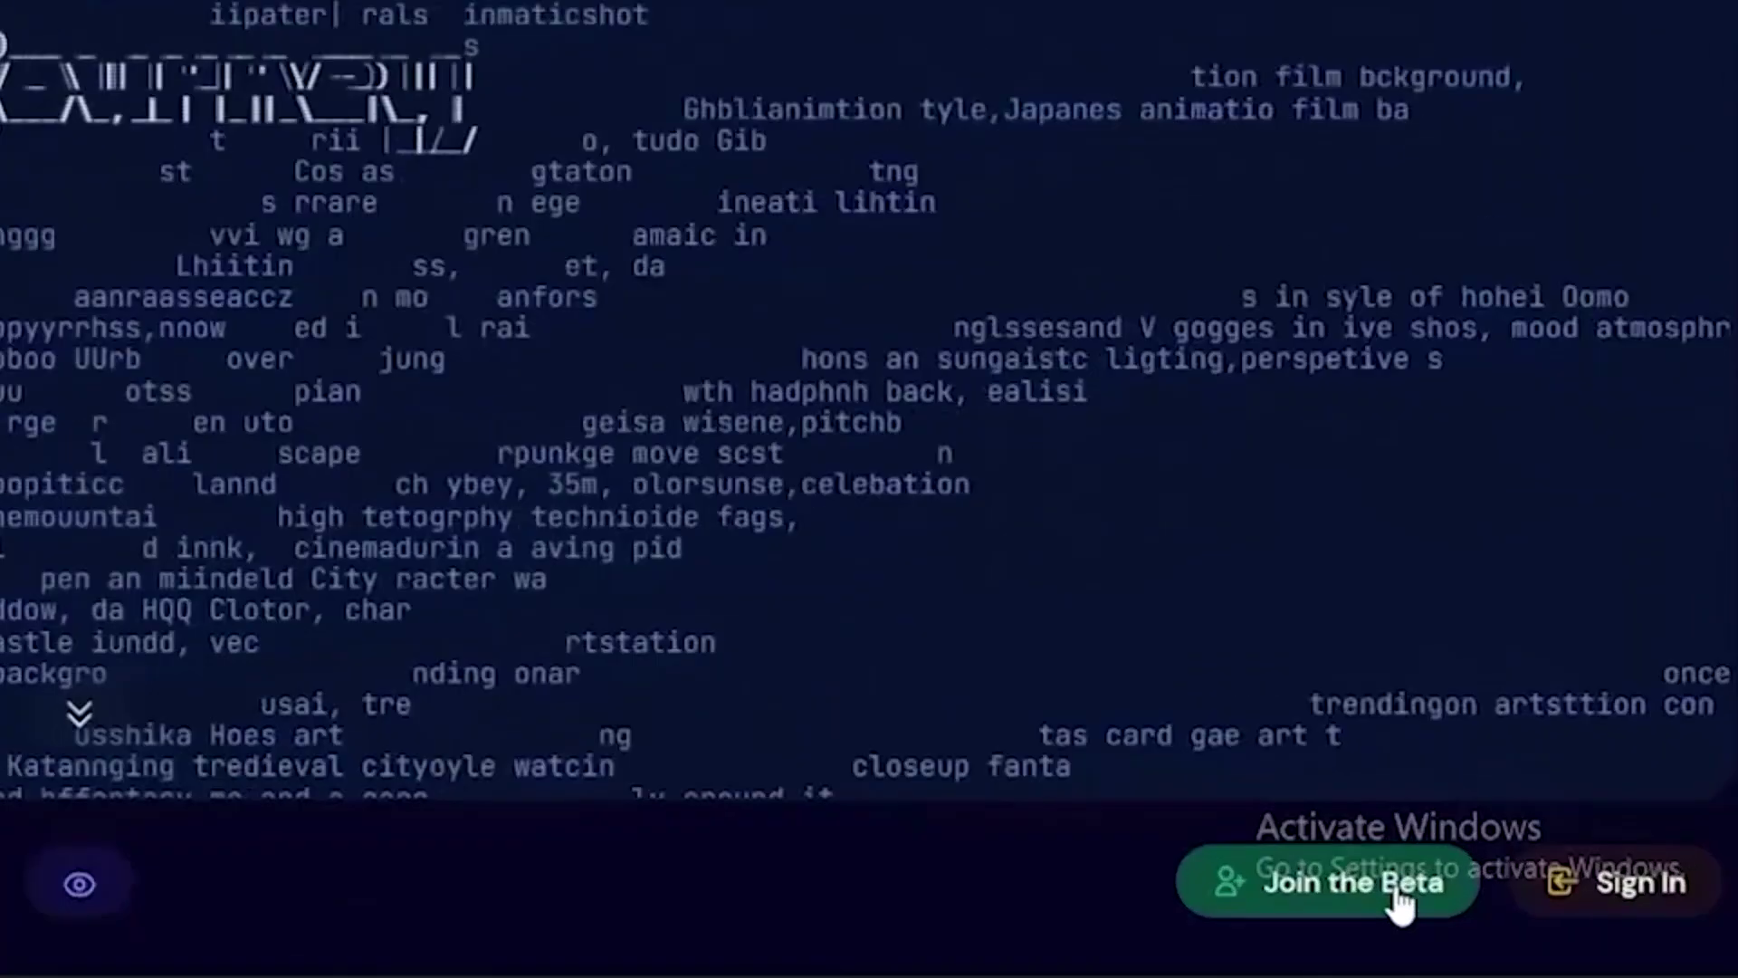
- Join the Midjourney beta on Discord, entering a username and continuing account creation
click(1398, 902)
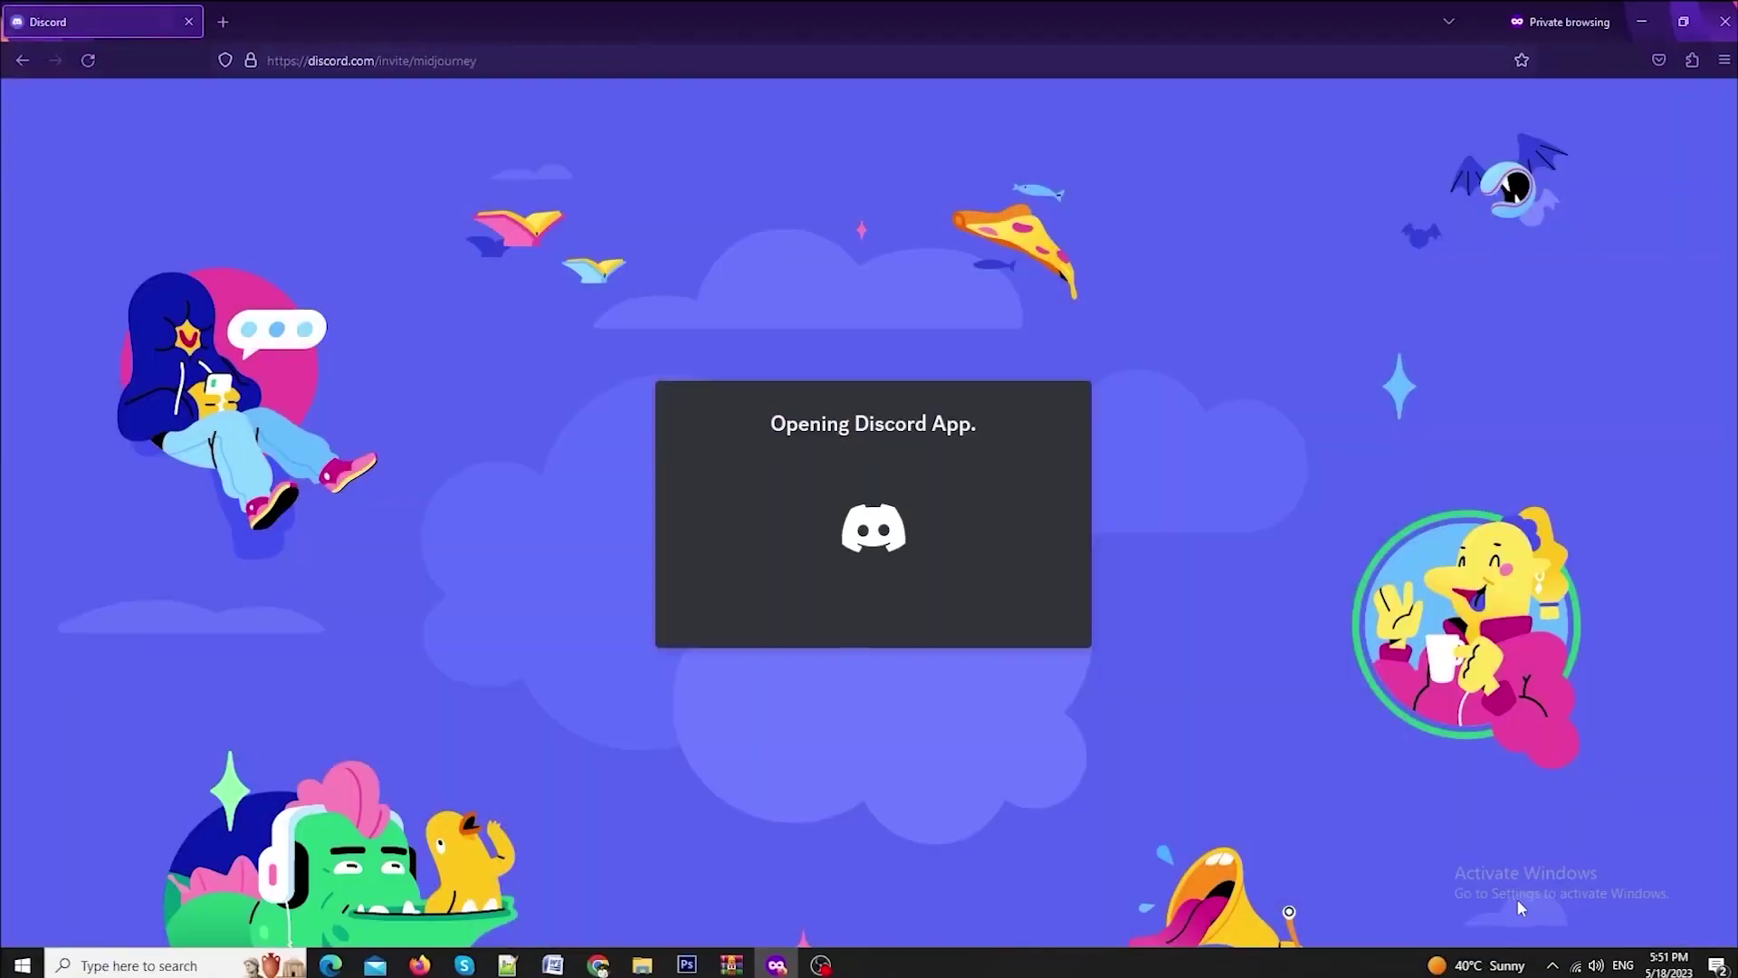
text(abhitechservices)
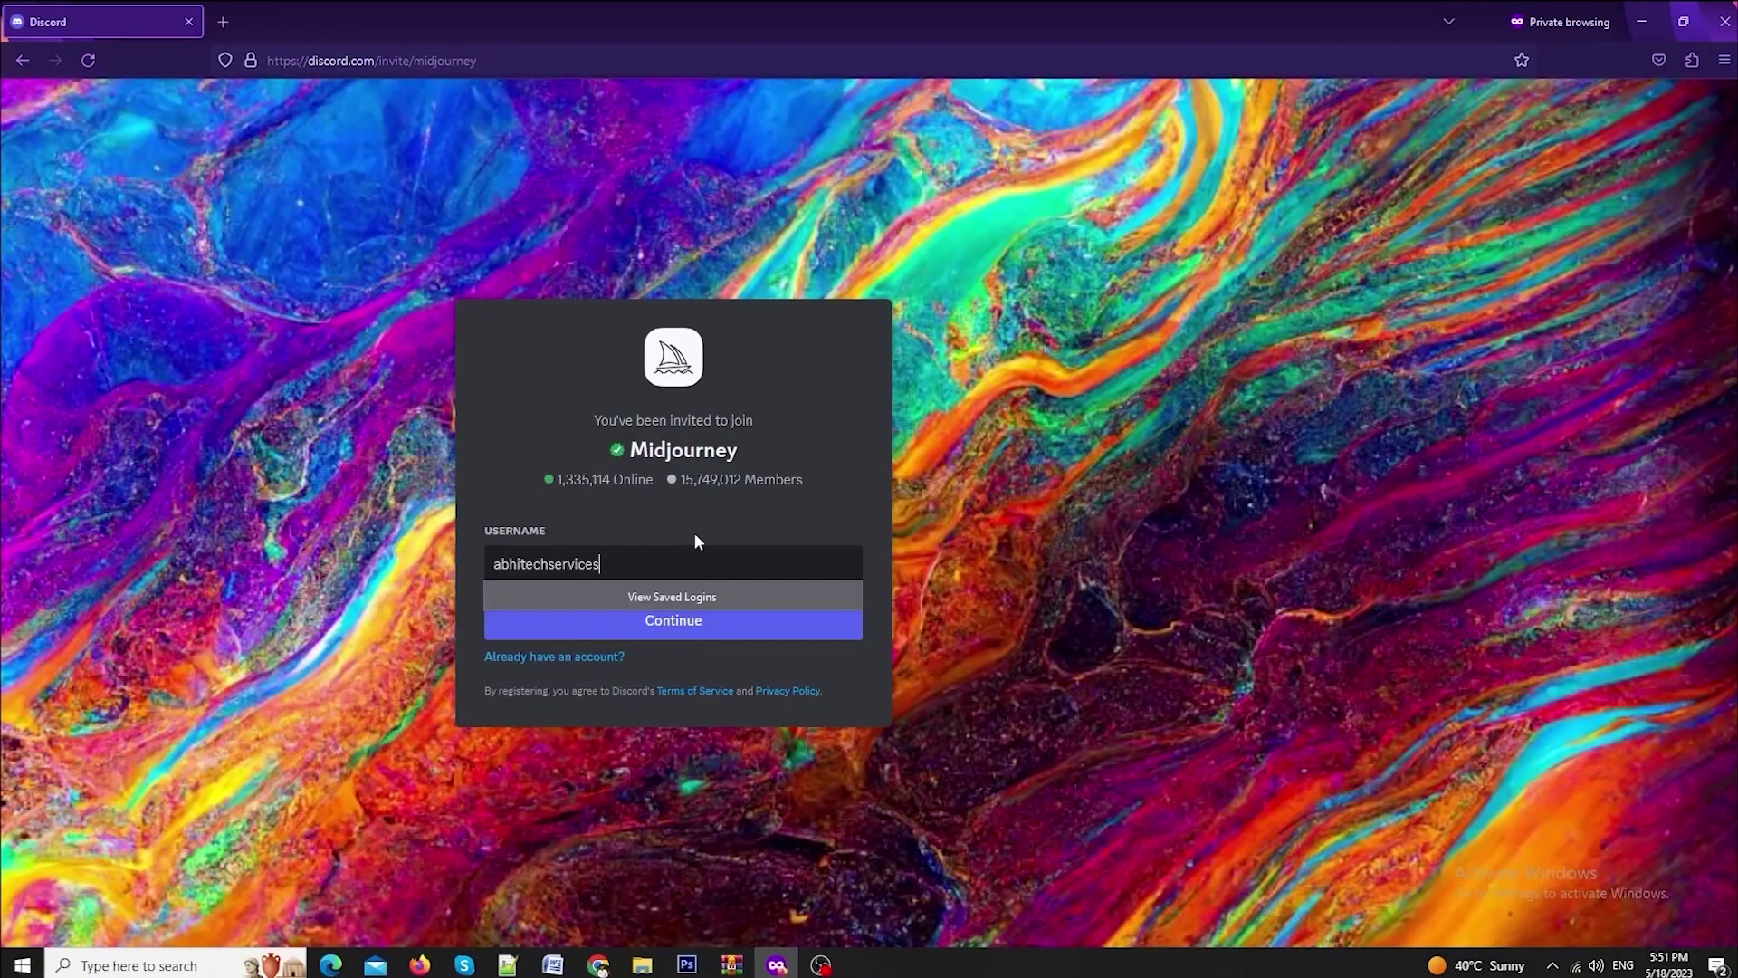
click(684, 625)
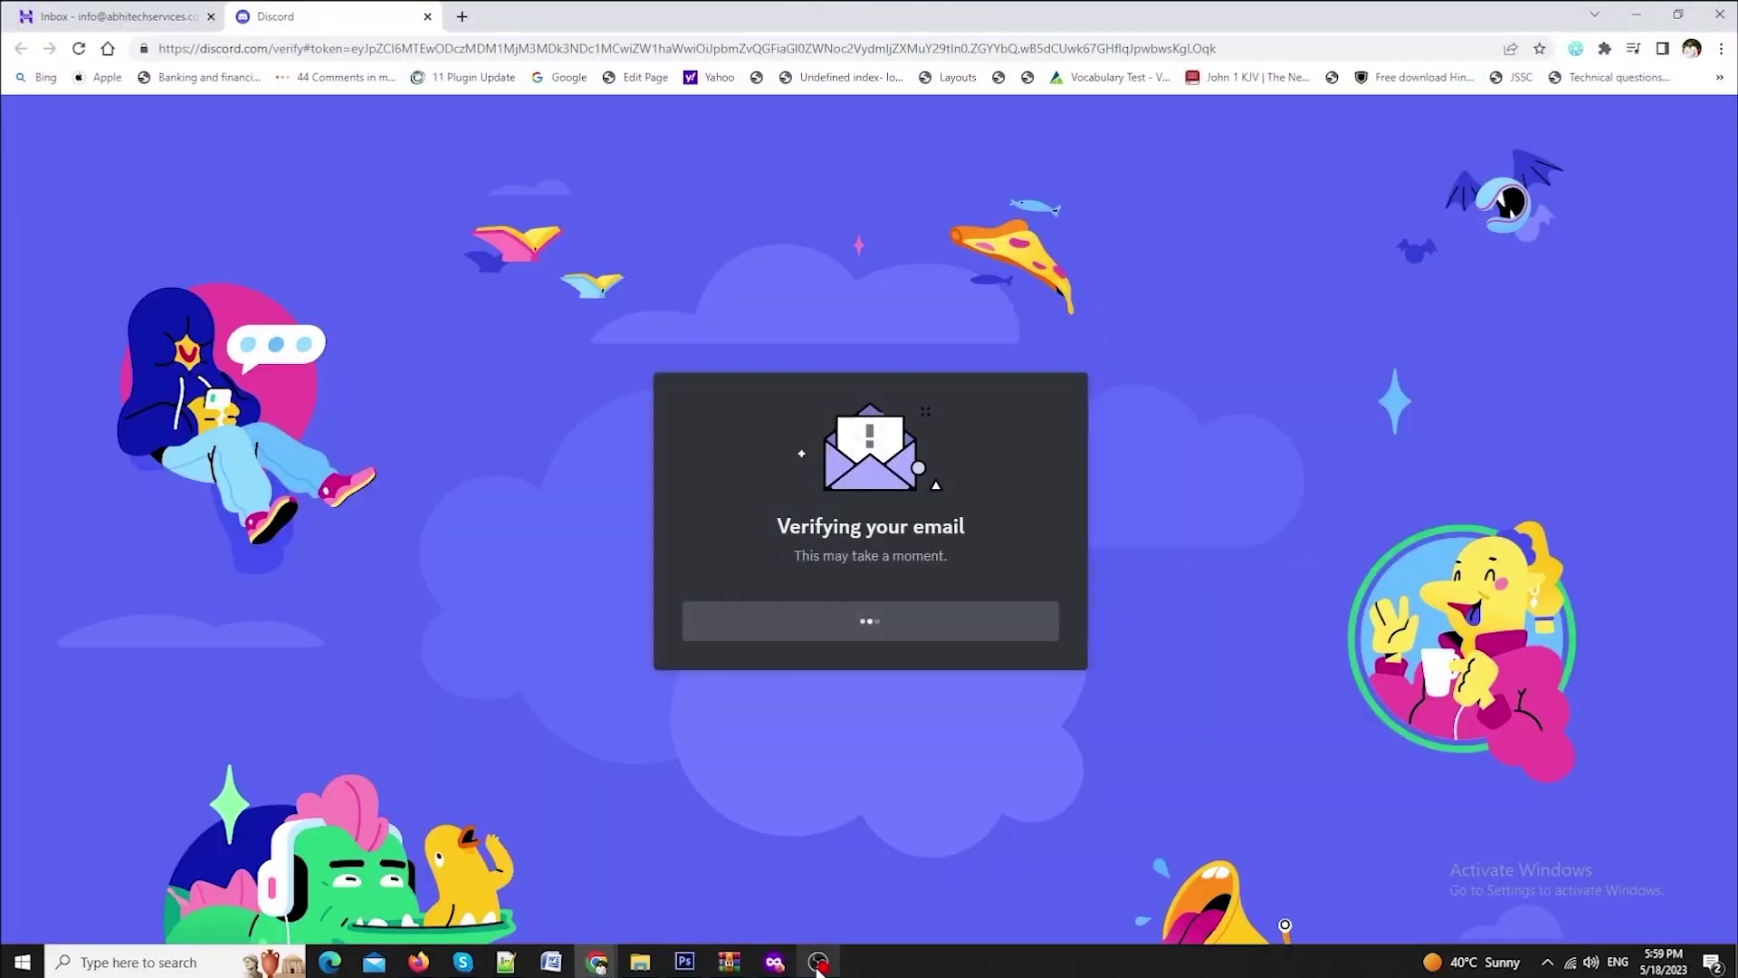
- Verify the account e-mail and view Midjourney's U4 Geisha upscale in #general
mouse_move(818, 967)
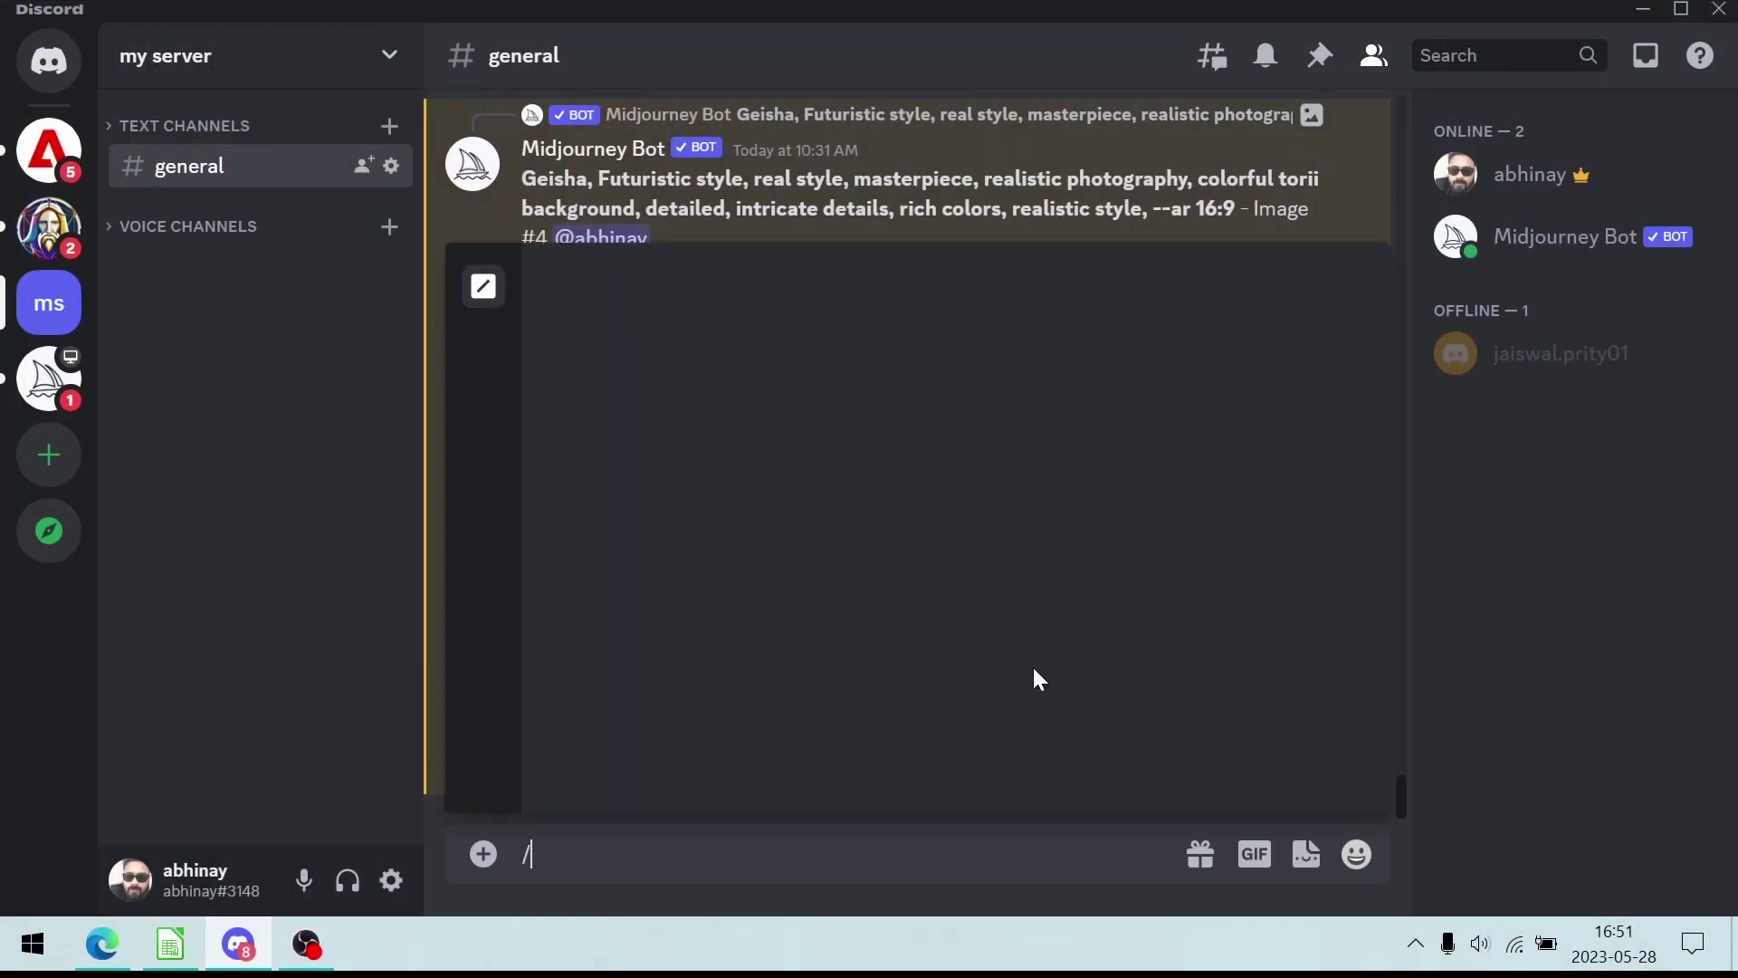
- Send Midjourney the /imagine prompt 'an evil bunny wearing cool shades'
text(gine)
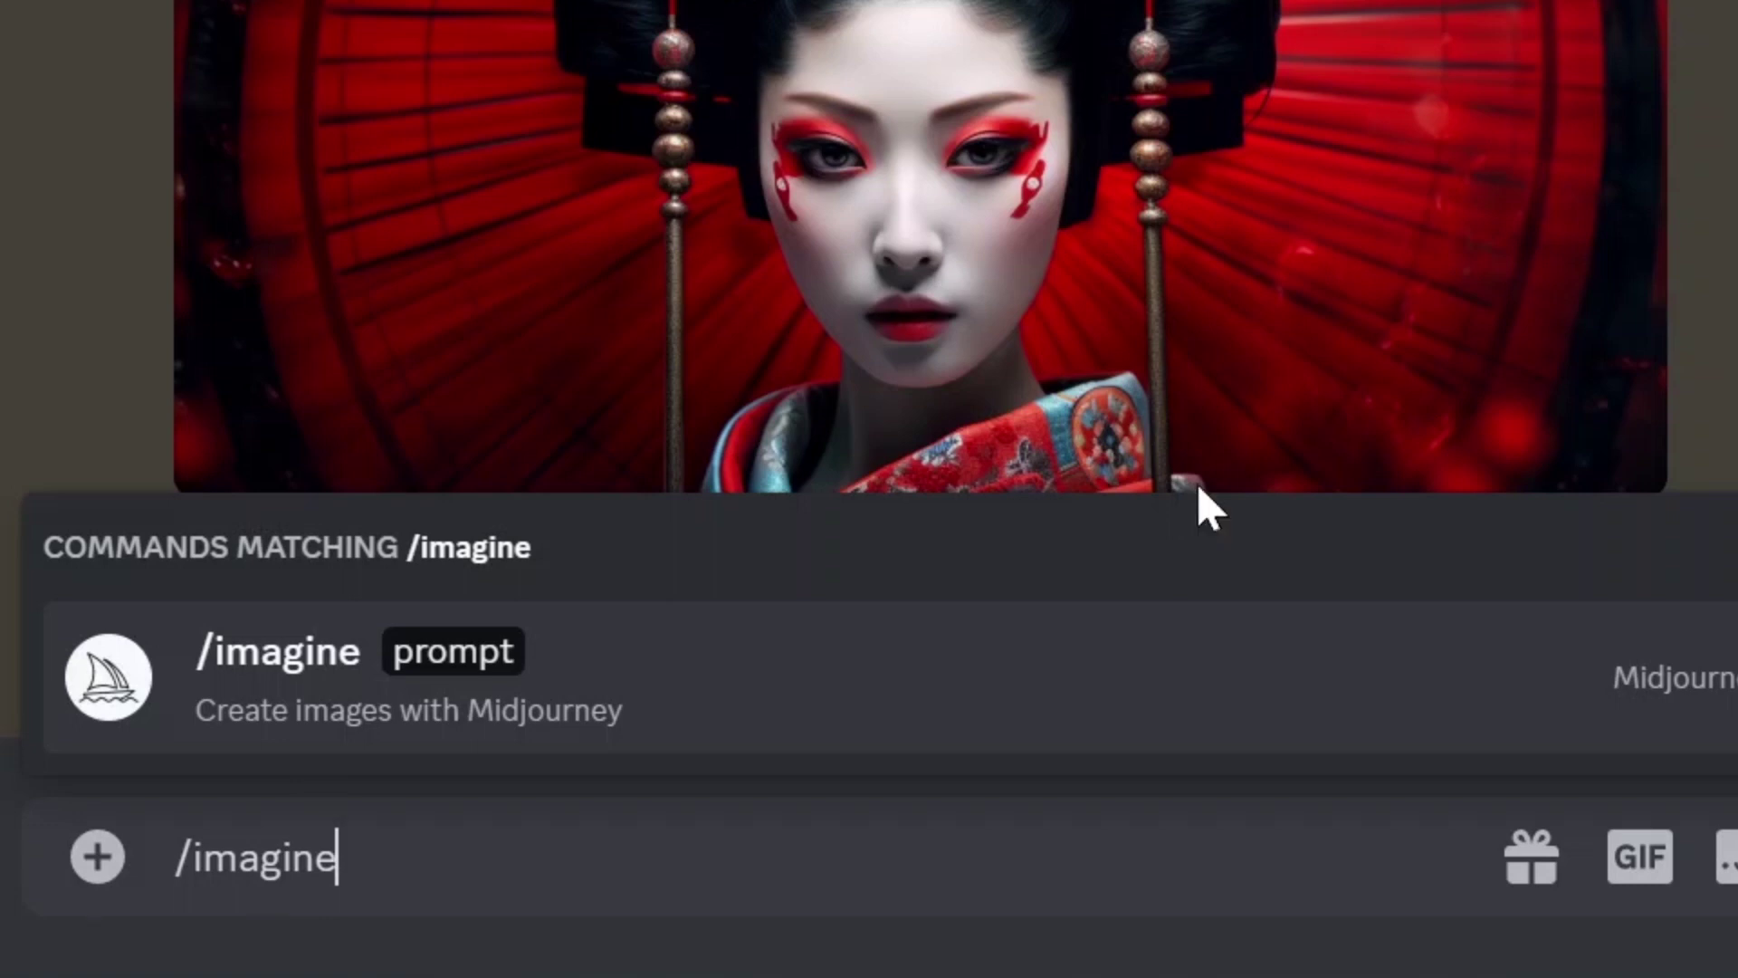
key(Tab)
text(a bunn)
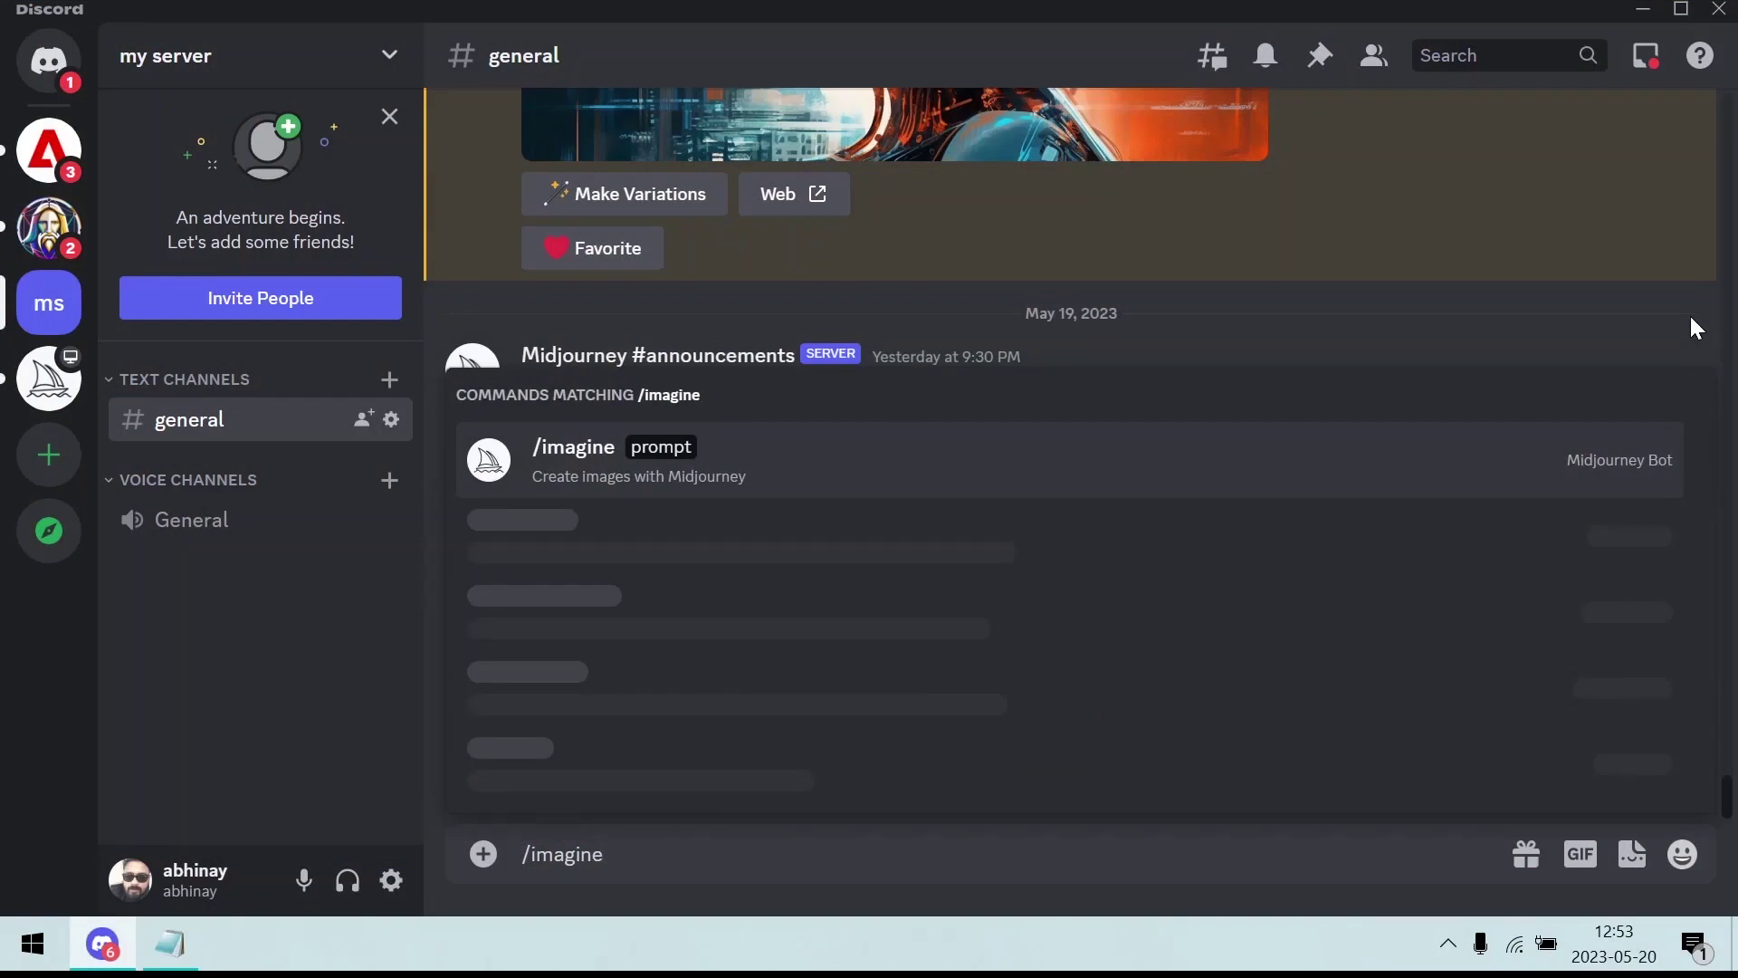
key(Return)
text(an evi)
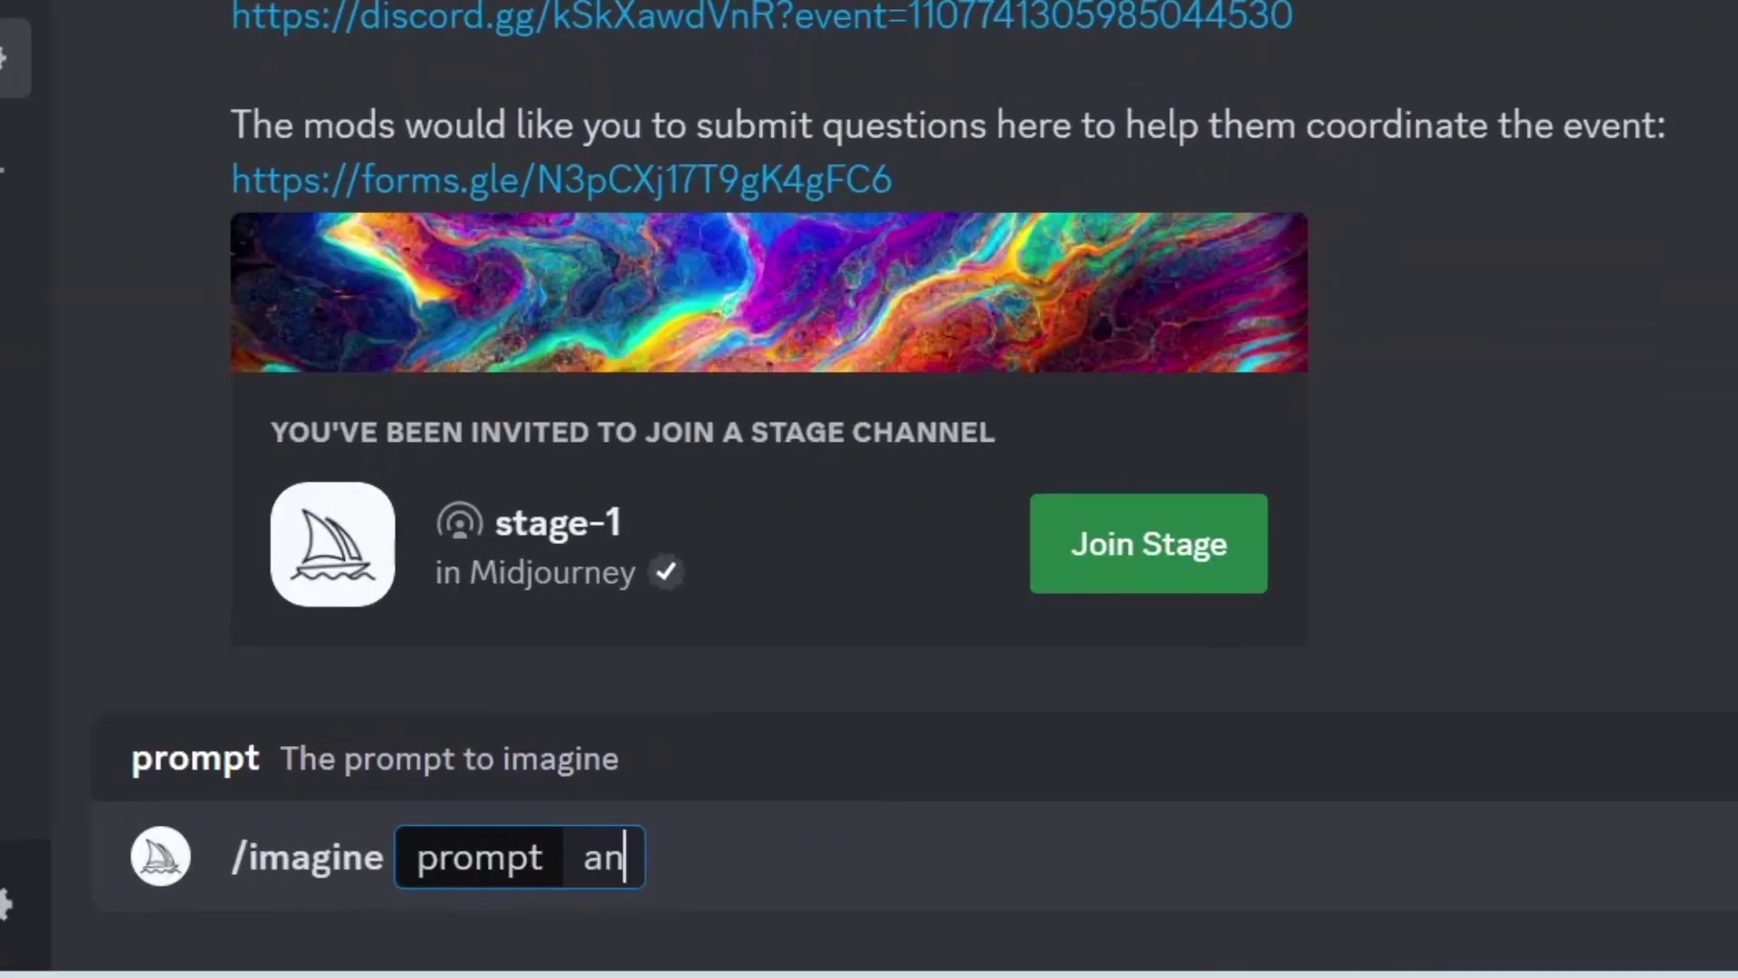
text(l bun)
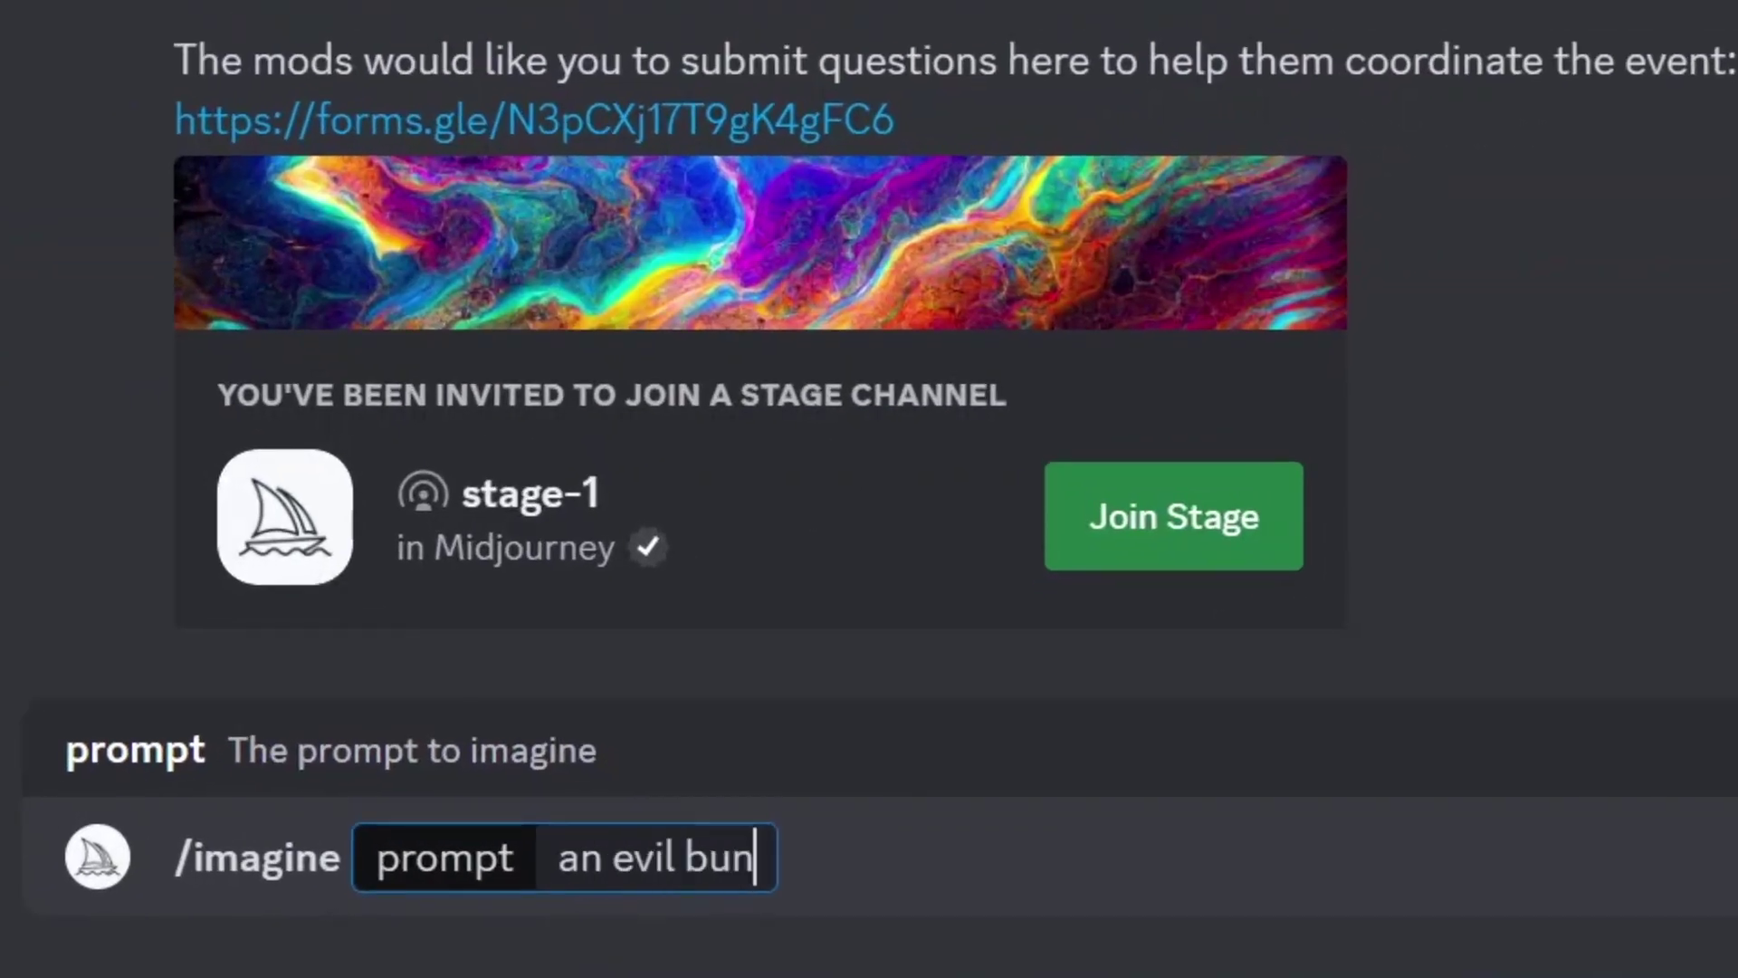
text(ny wearing)
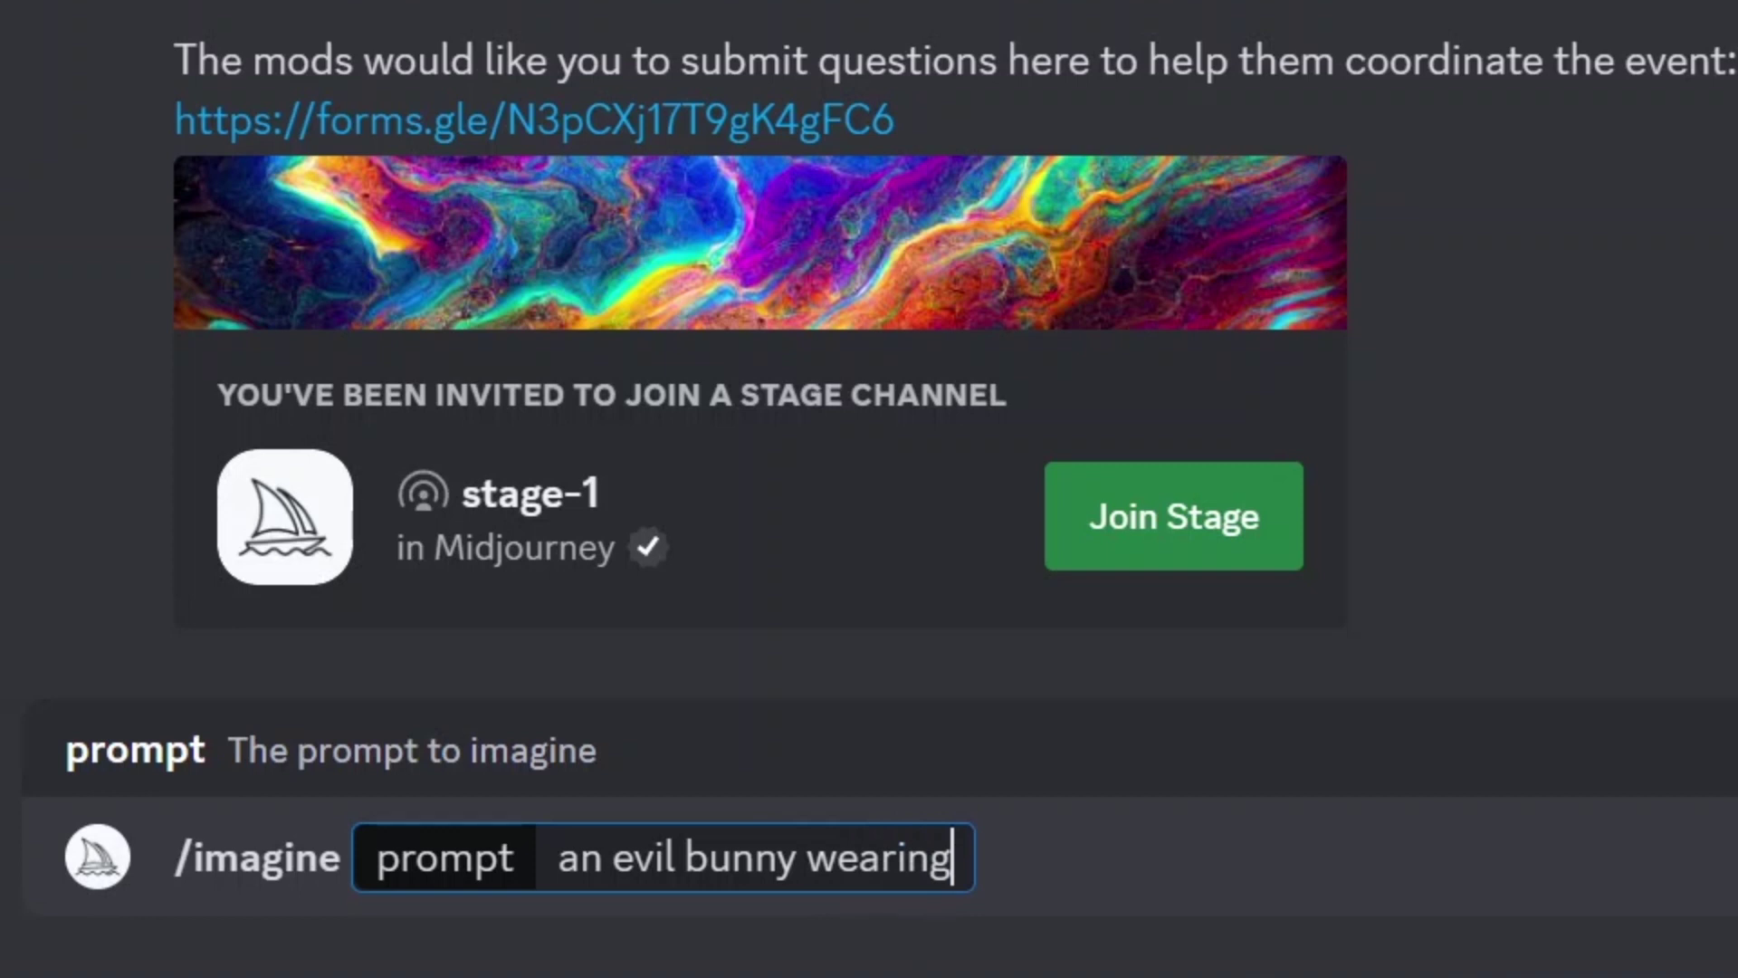
text( cool shade)
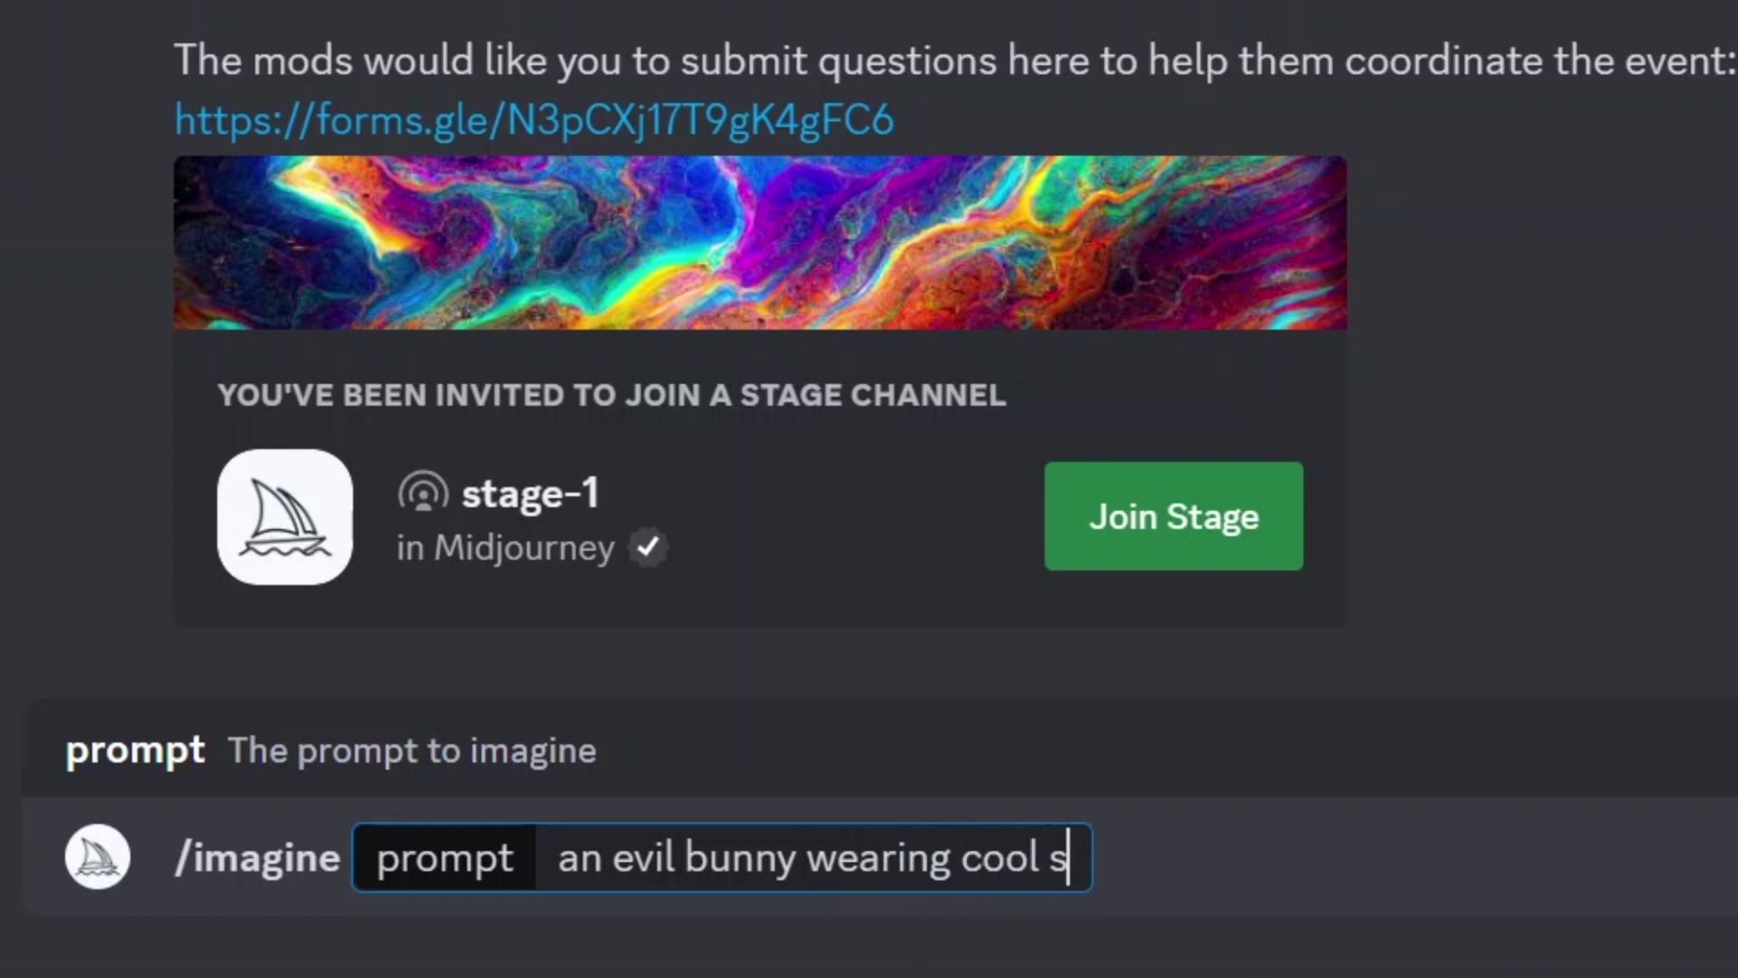
text(s)
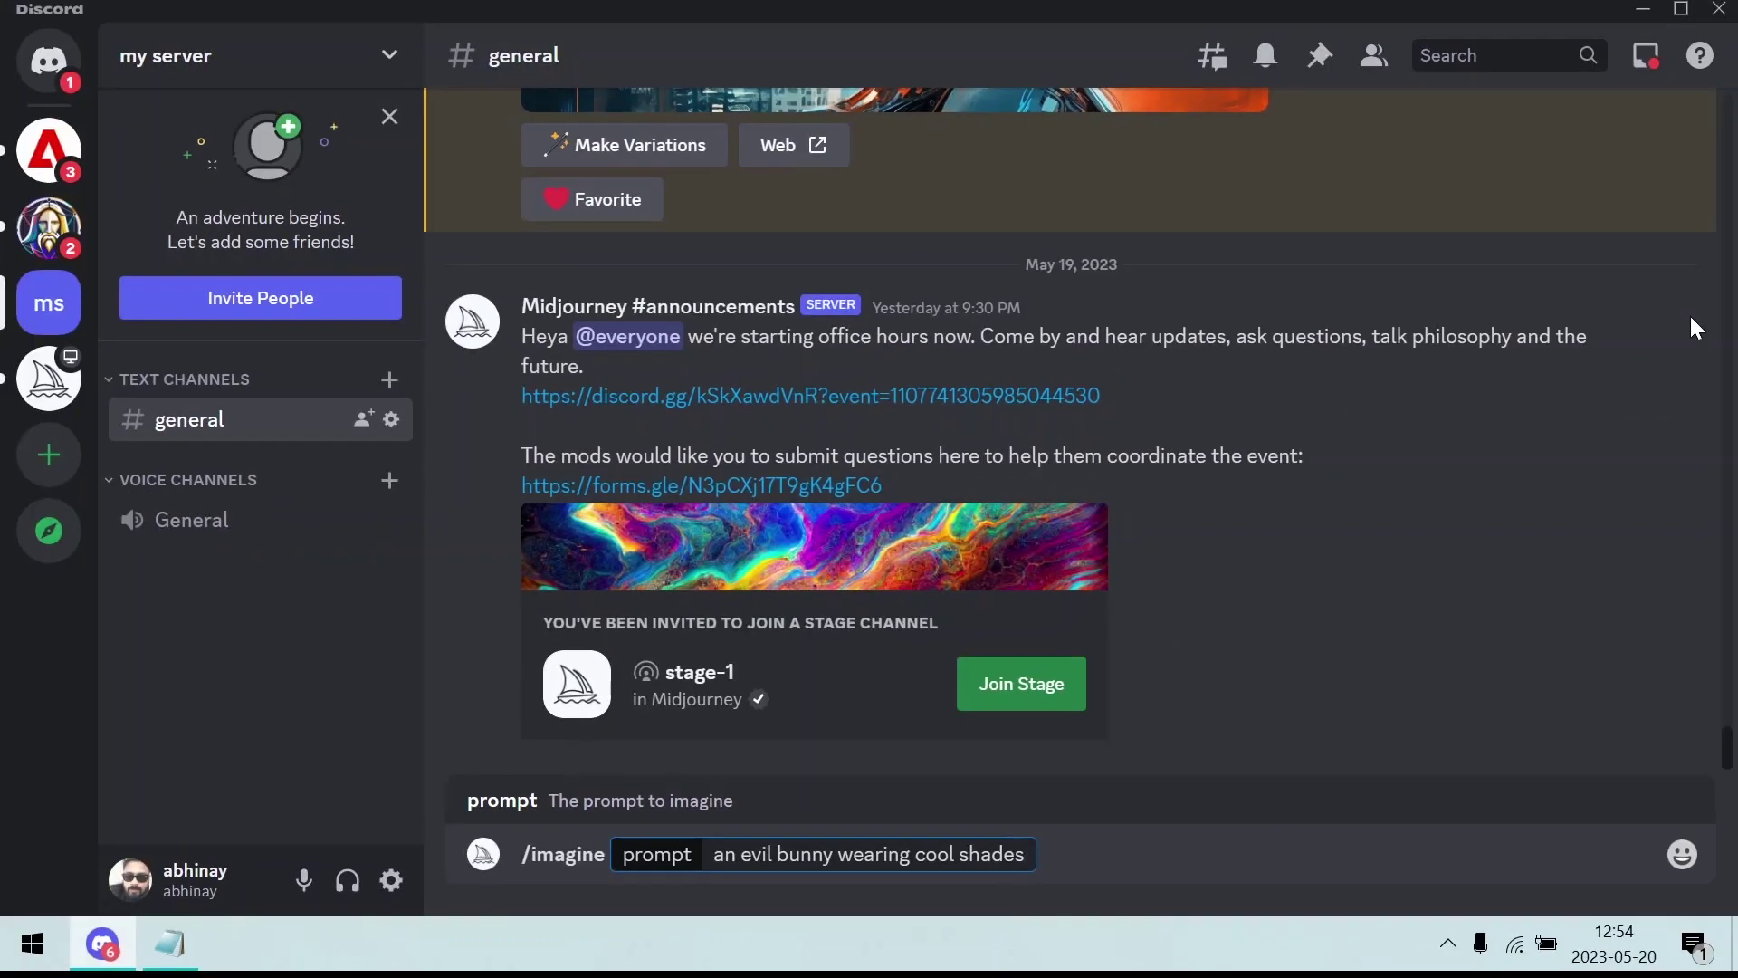
key(Return)
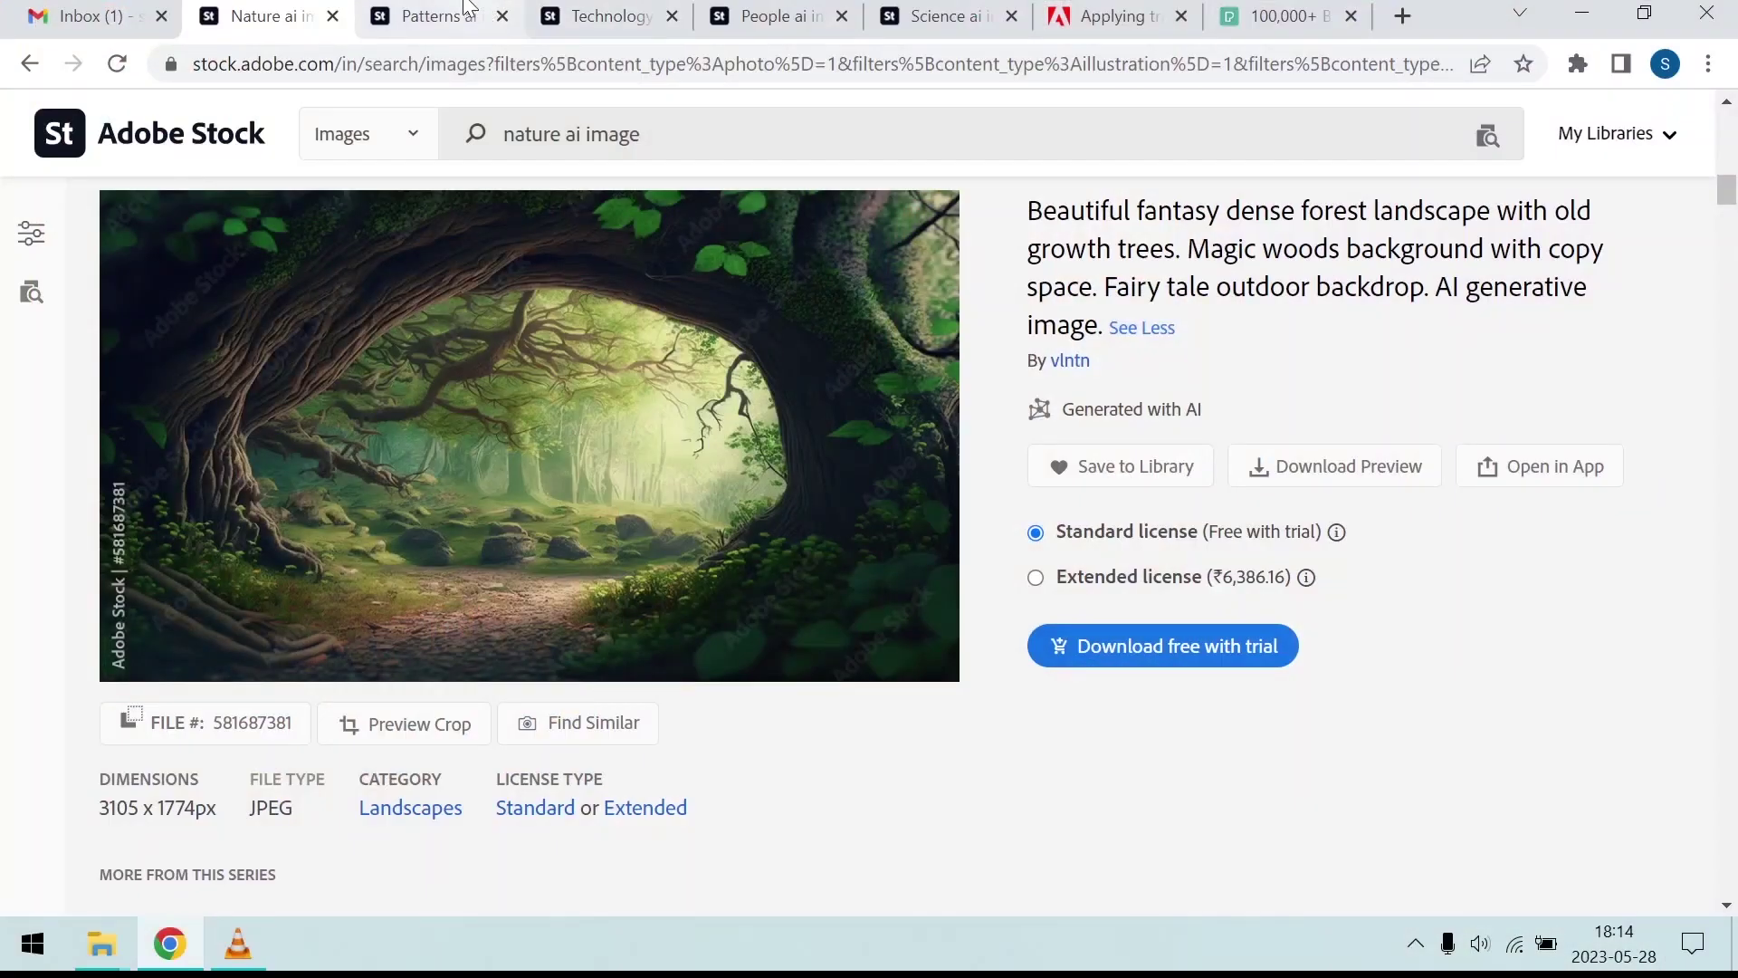
- Browse the Patterns, Technology, People and Science AI examples, then scroll the 'ai image' results
click(457, 11)
click(642, 10)
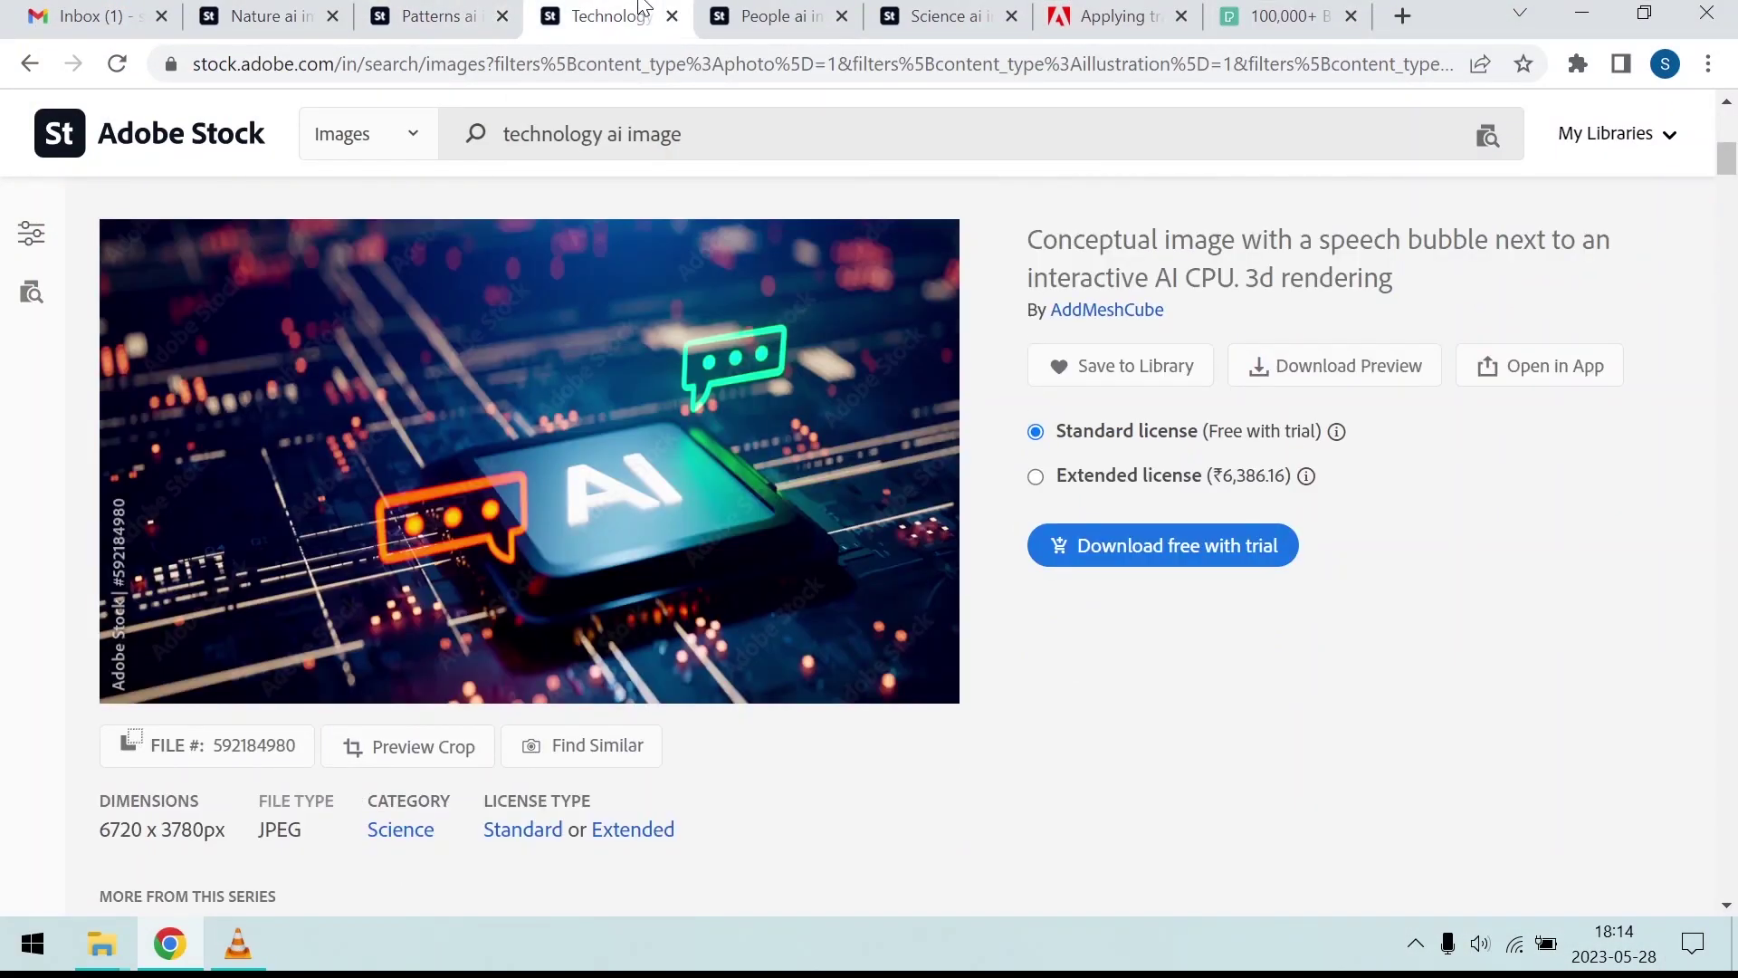
click(774, 15)
click(941, 15)
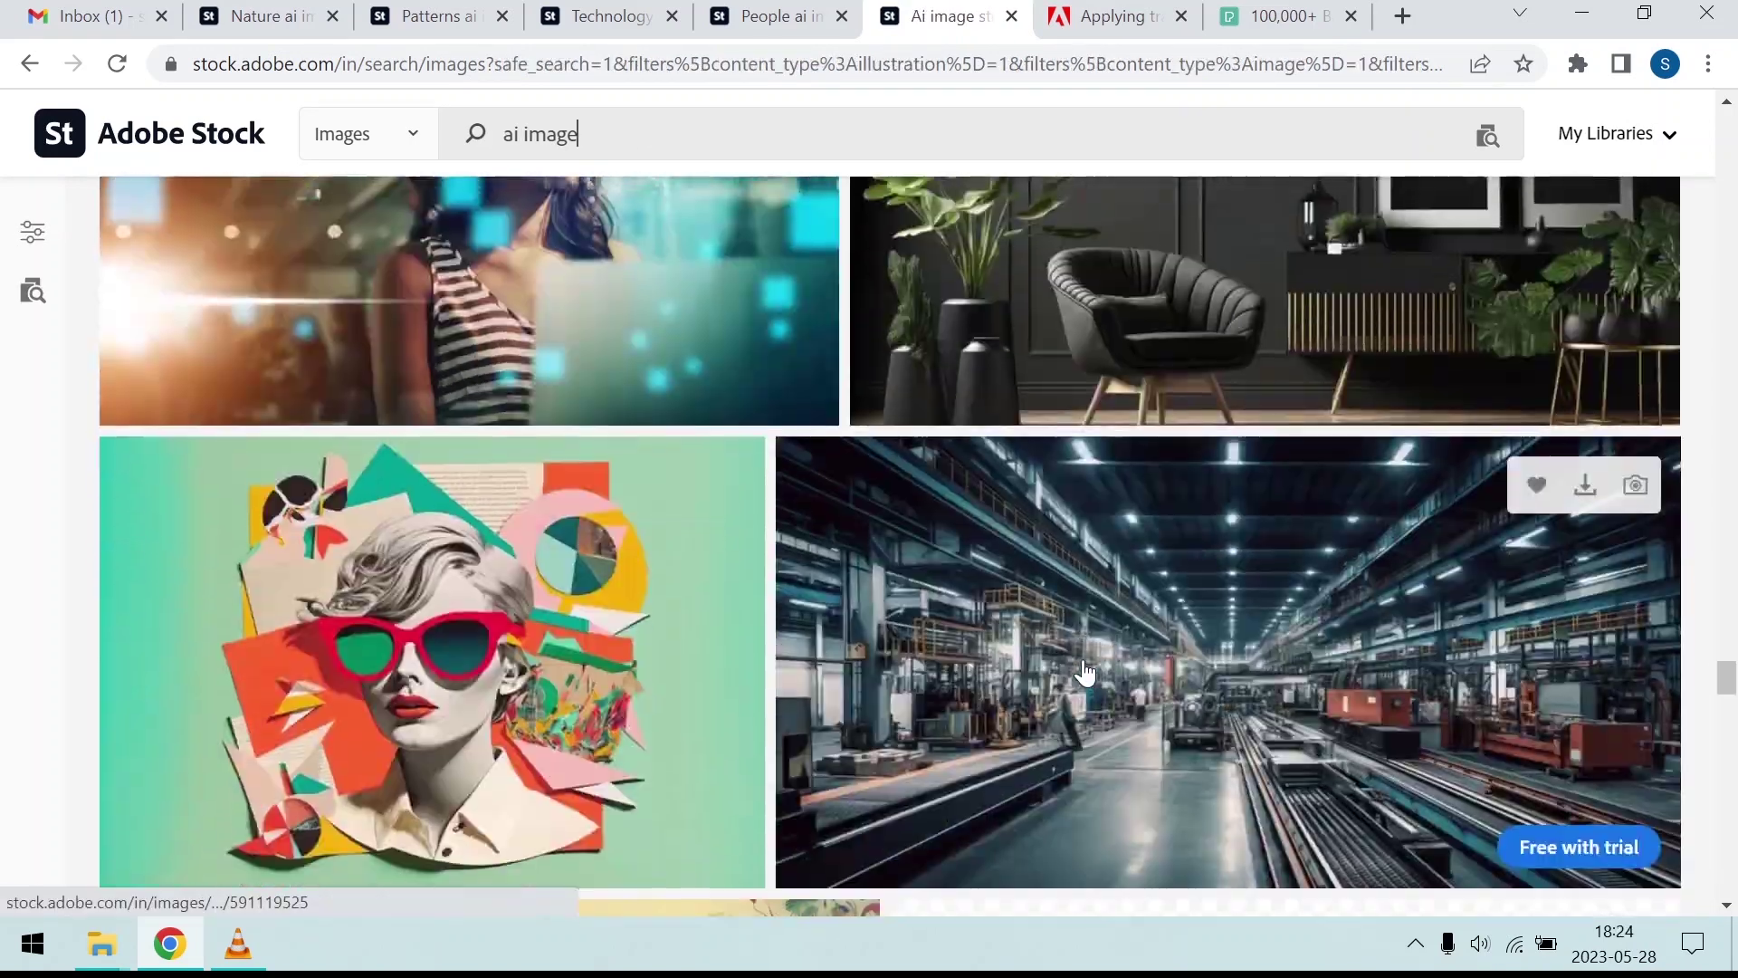
scroll(1085, 674, down, 3)
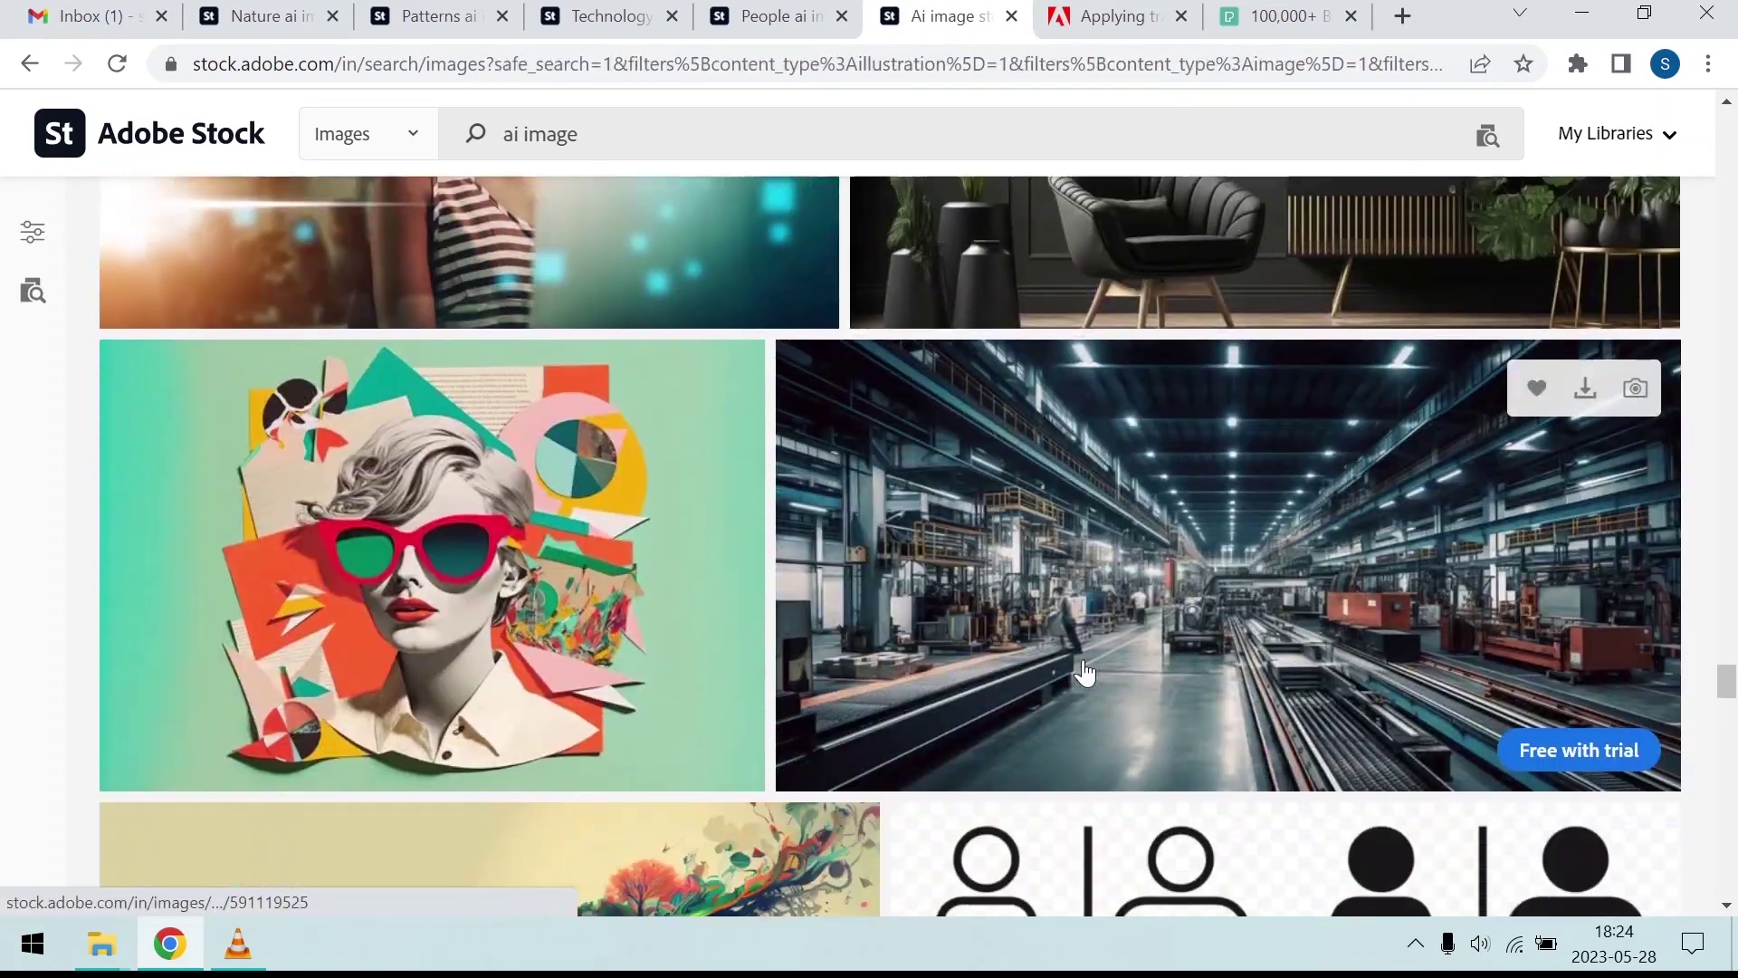
scroll(1084, 675, down, 5)
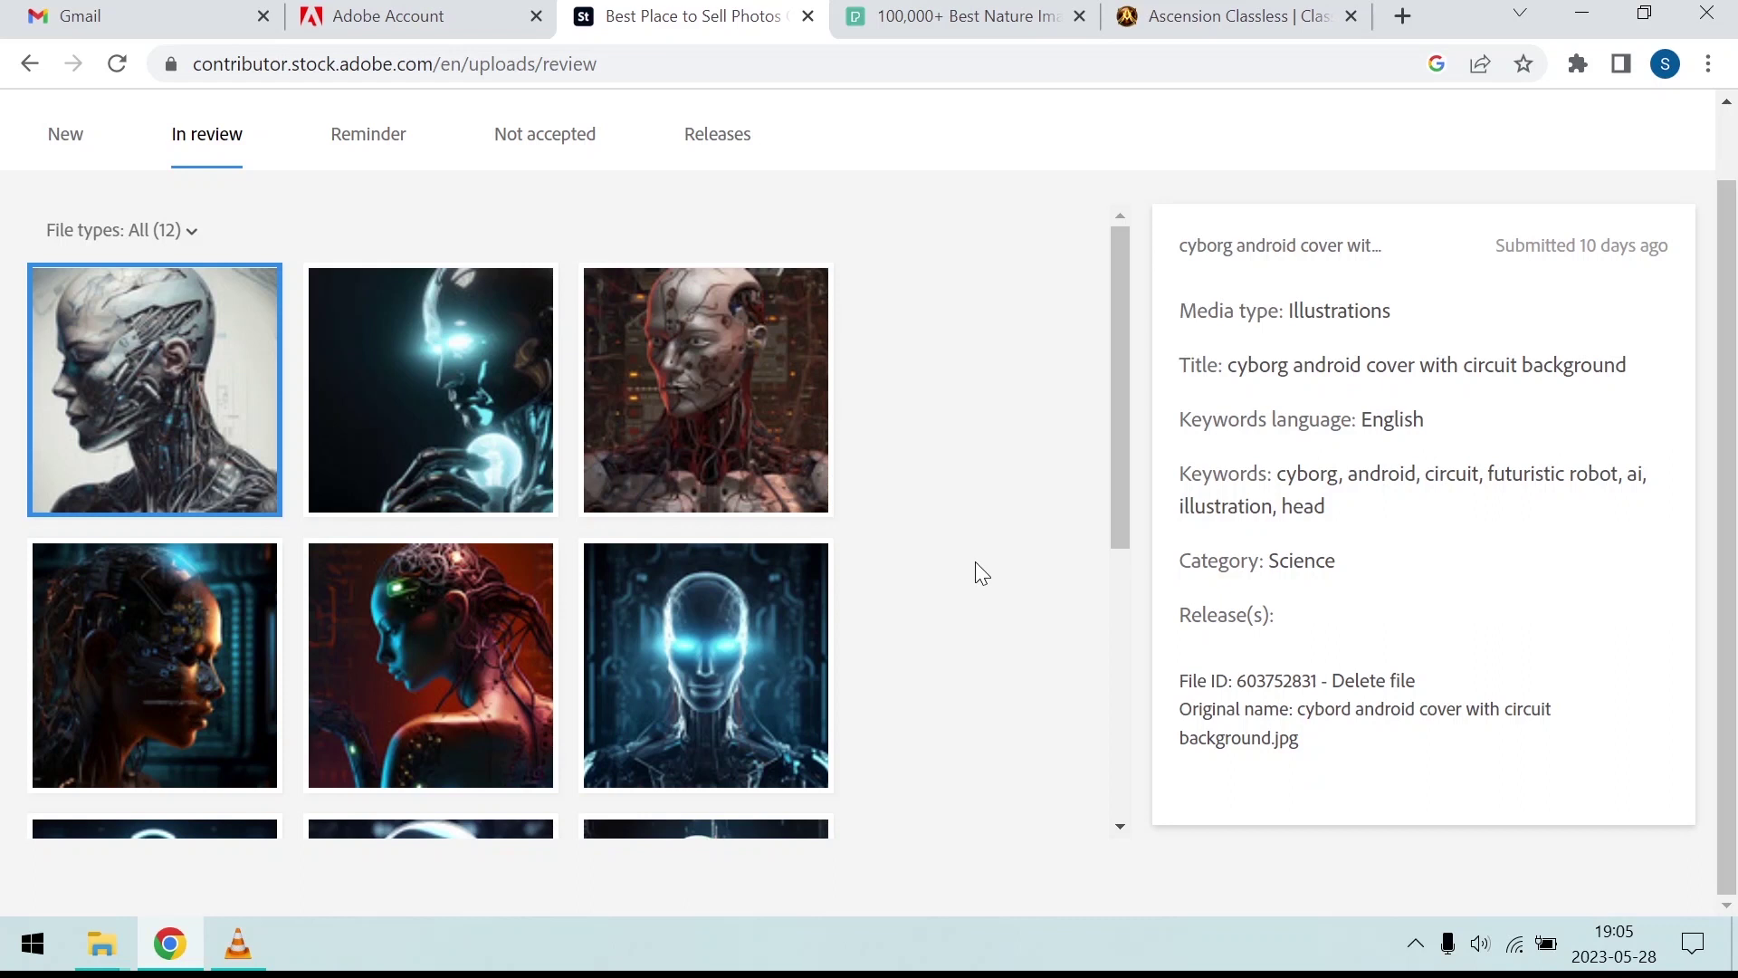
- Scroll through the In review thumbnails of the submitted cyborg and robot illustrations
scroll(976, 563, down, 1)
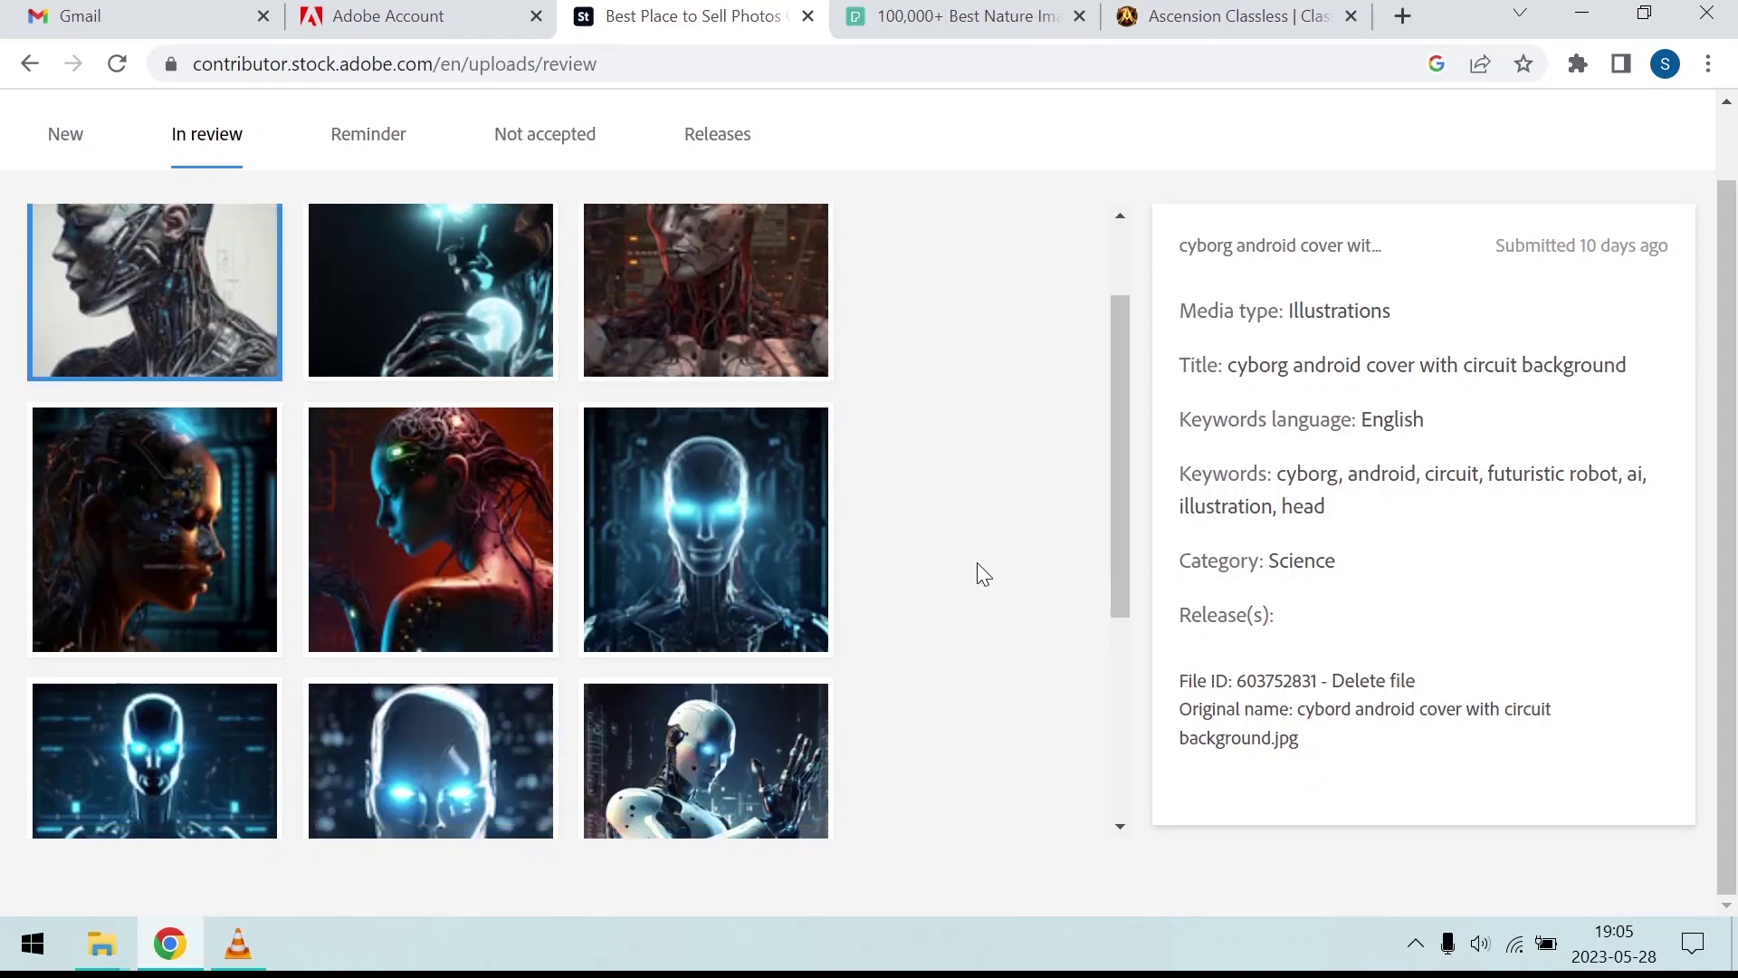
scroll(976, 564, down, 1)
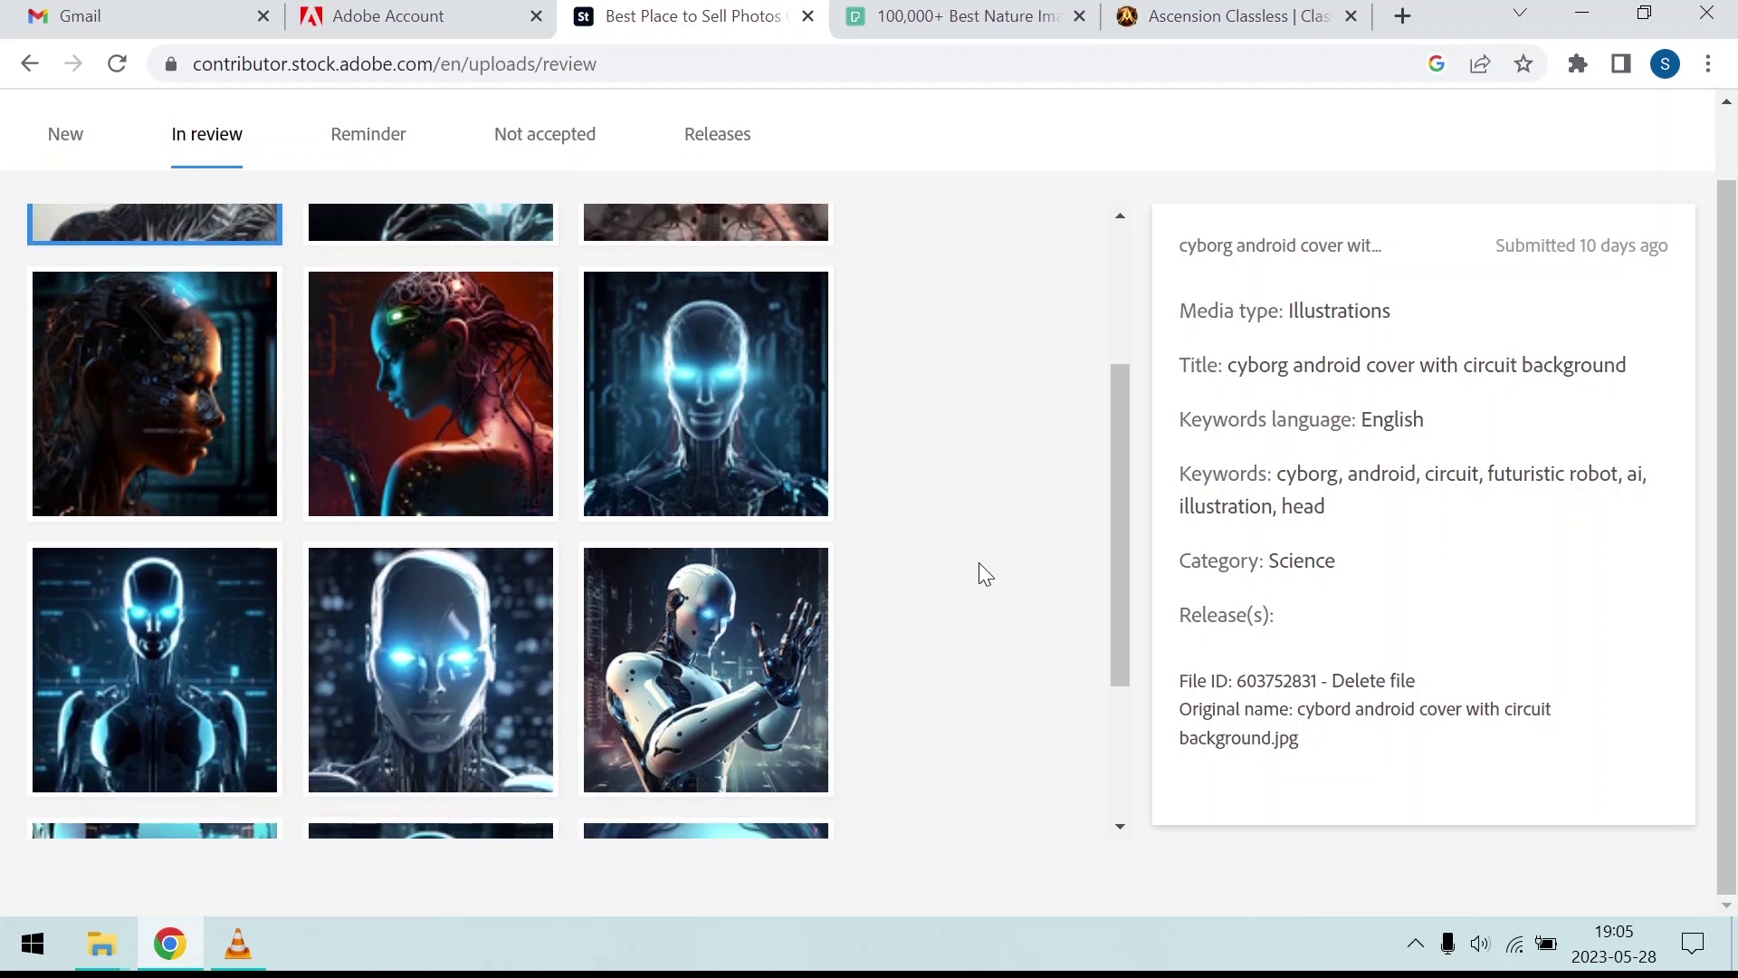
scroll(979, 564, down, 1)
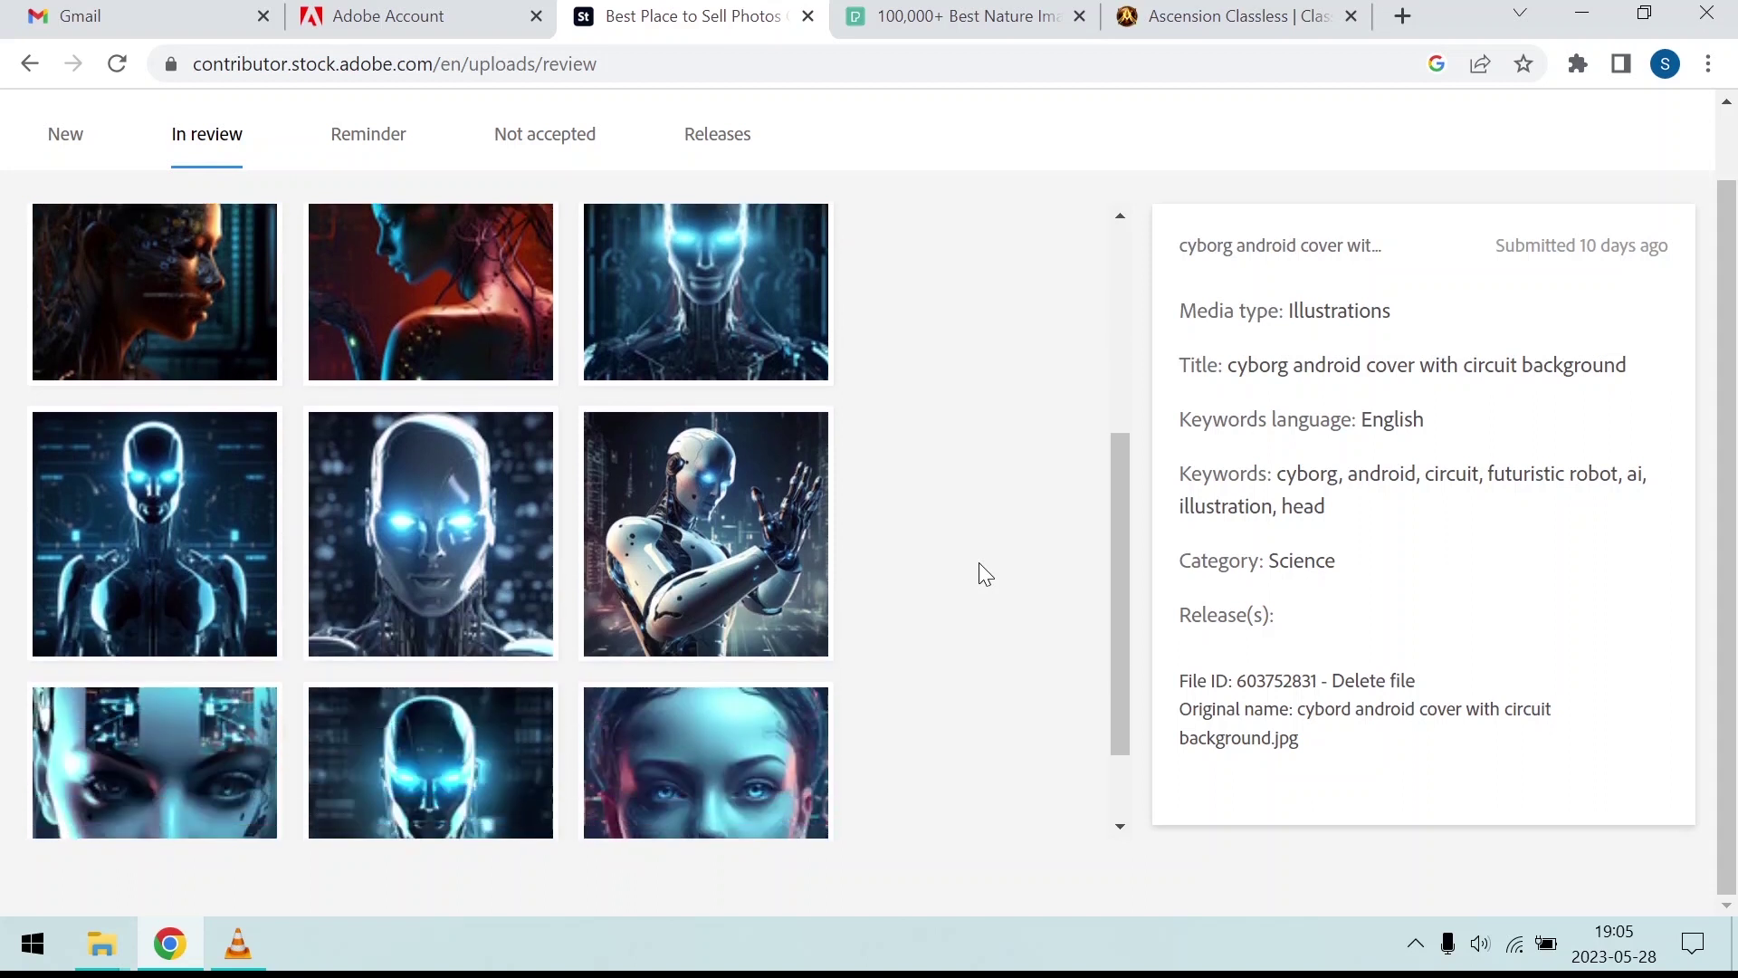
scroll(979, 562, down, 1)
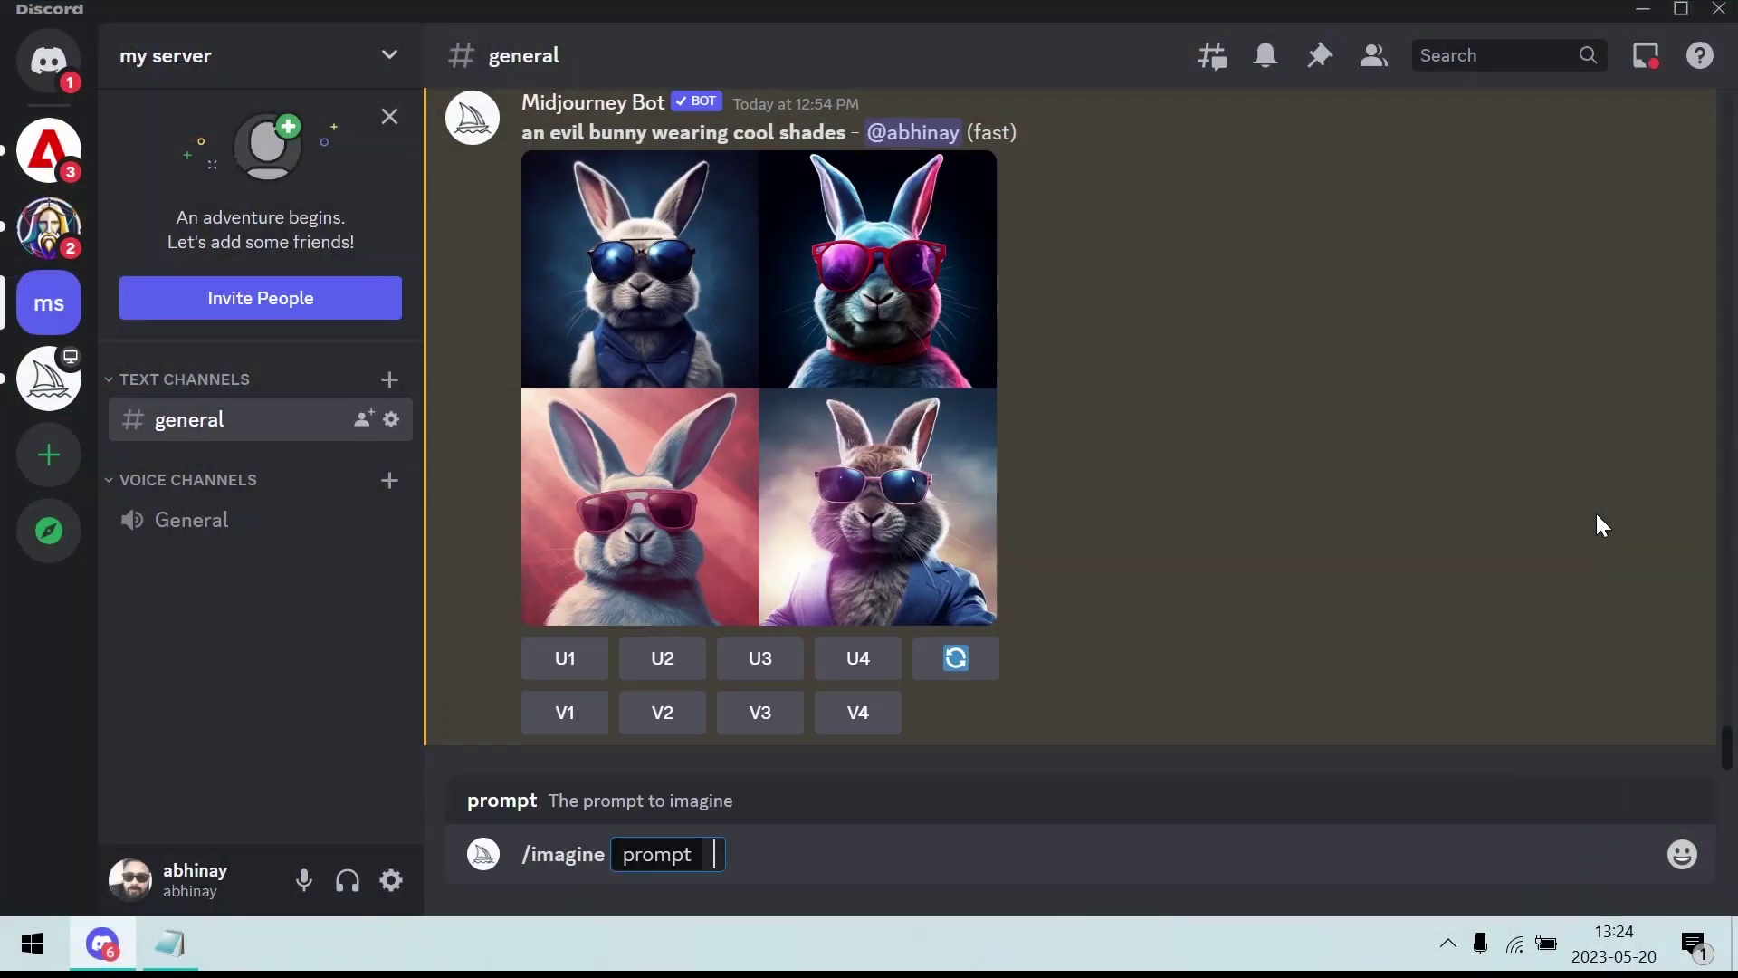
- Write the prompt 'a cyborg robot, artificial intelligence, award winning, cyberpunk art' with style keywords and --ar 16:9
text(a cyborg )
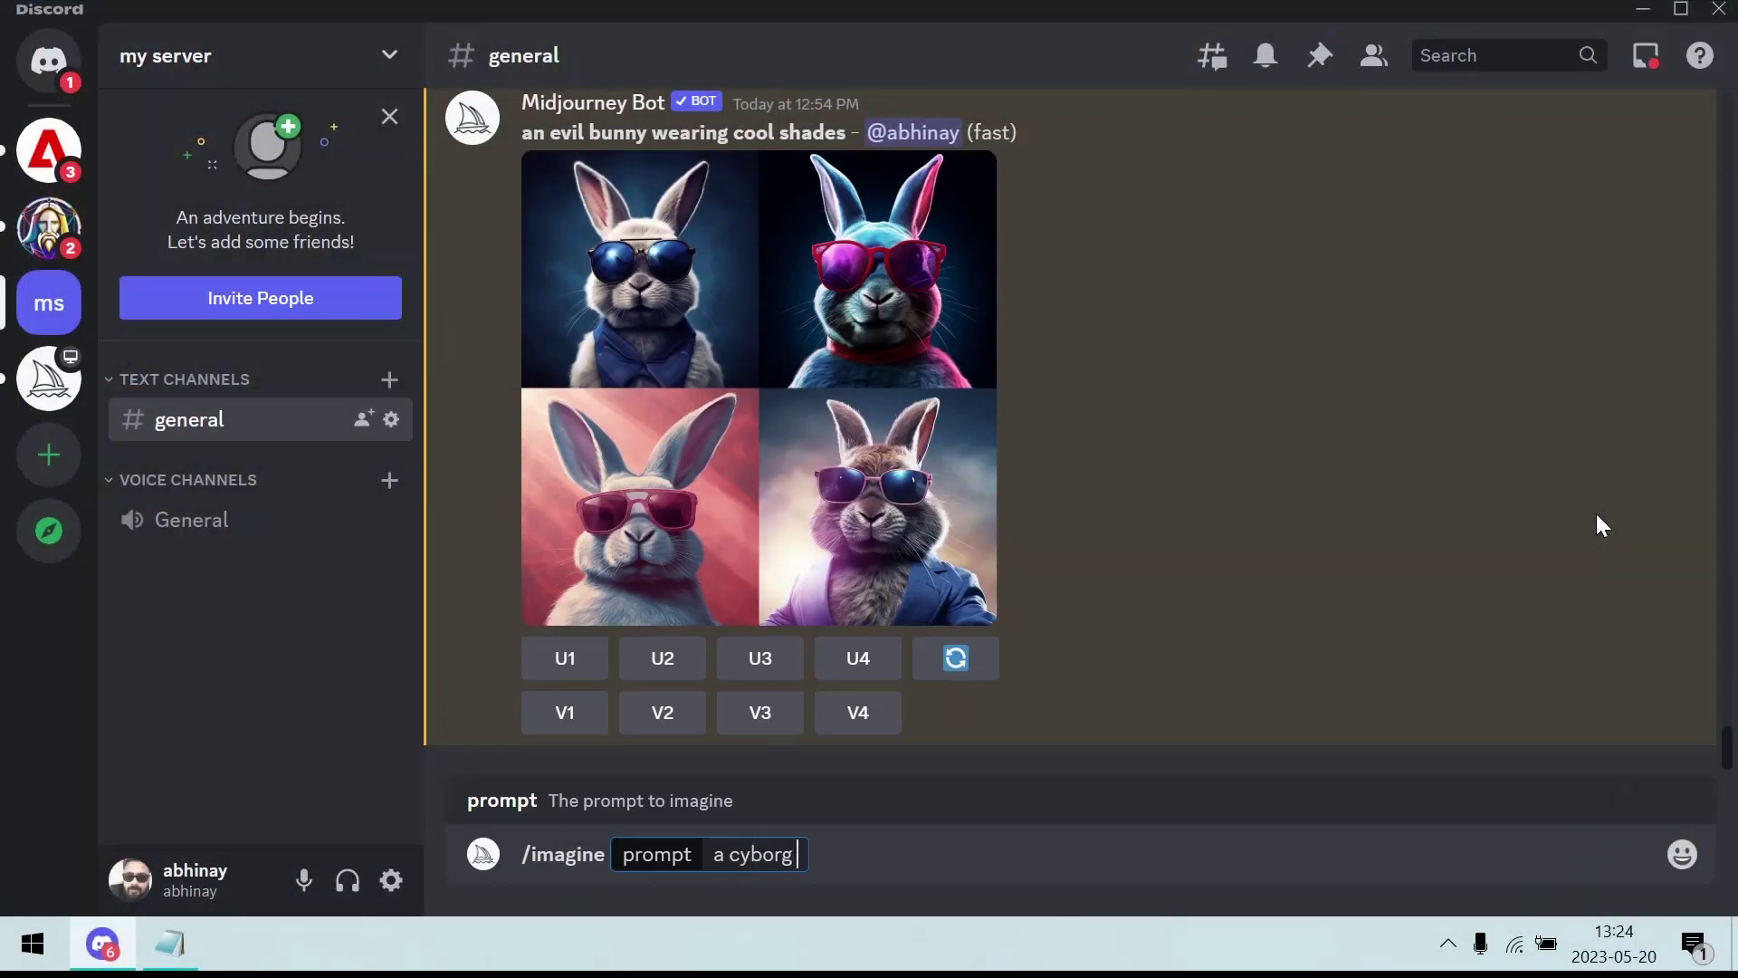
text(robot, artificial)
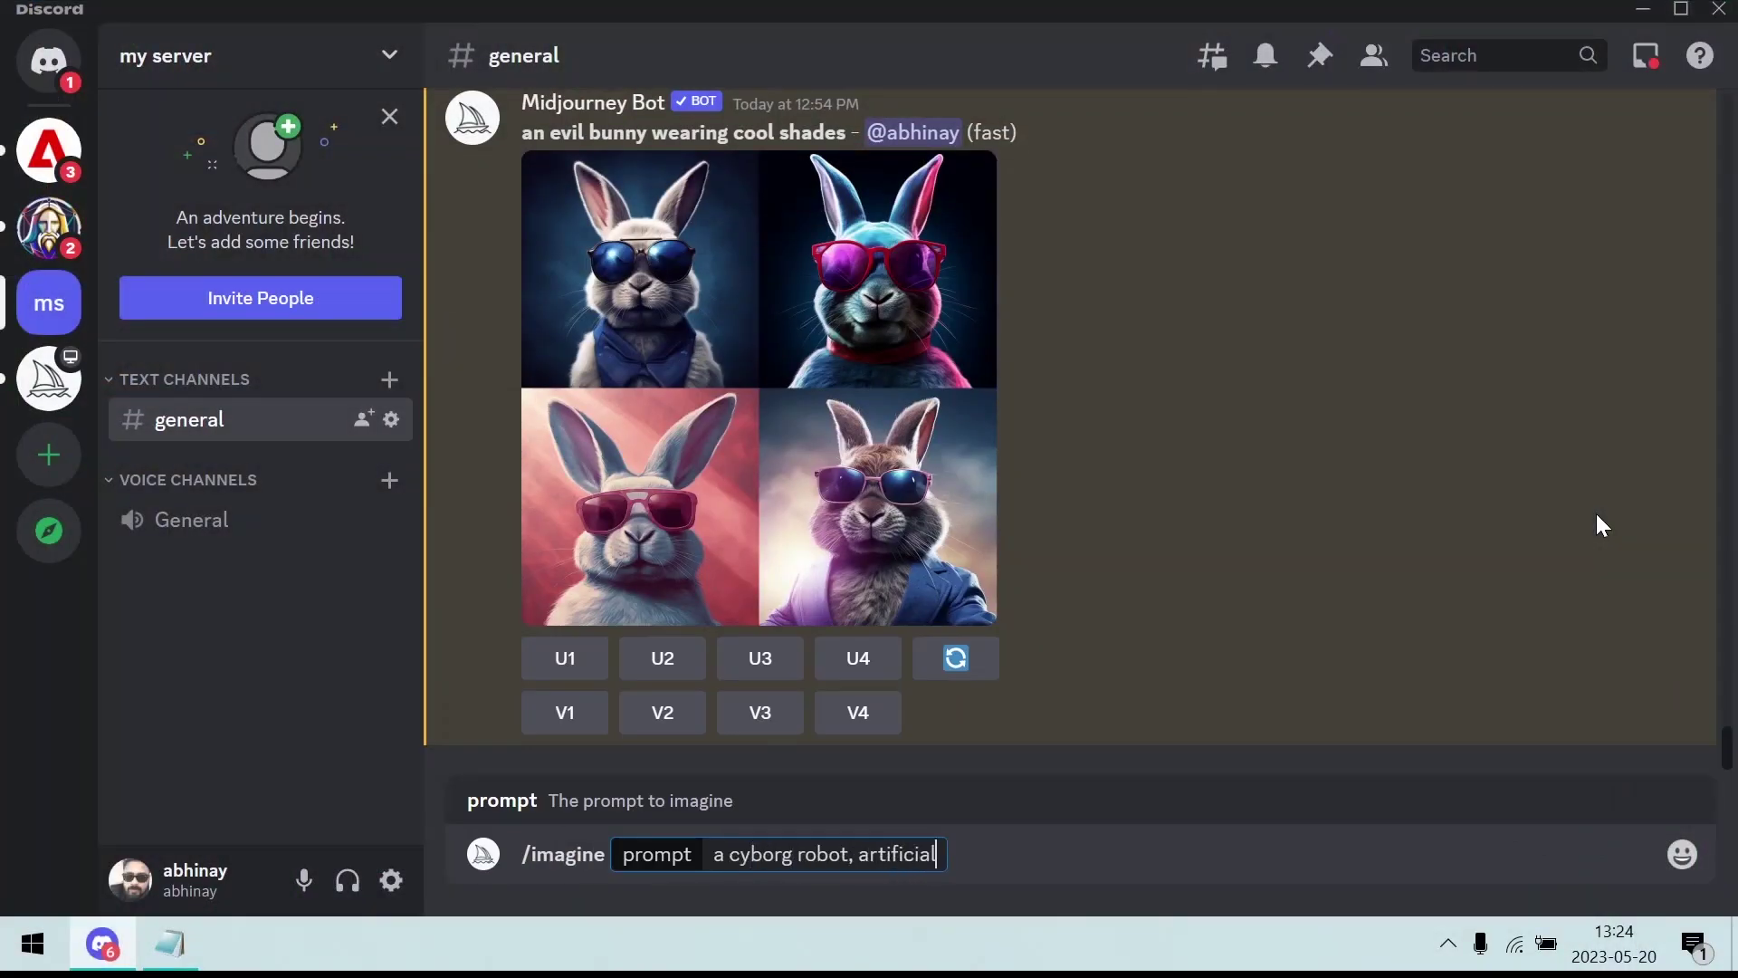
text( intelligence, a)
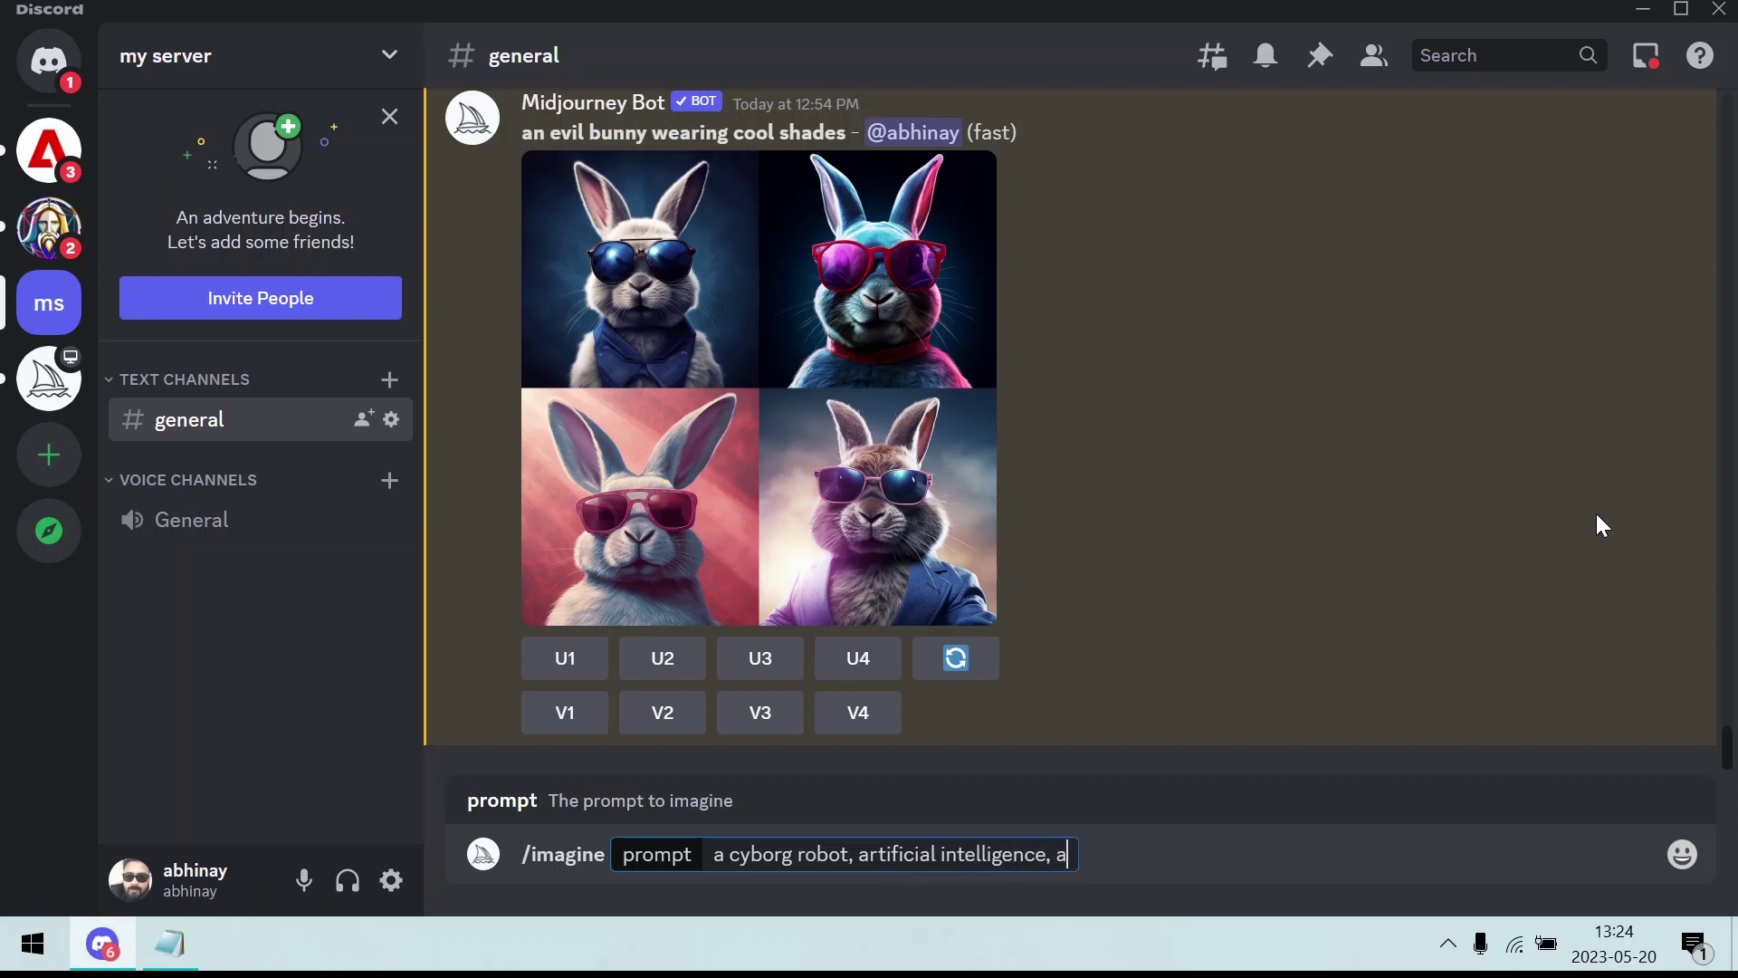
text(ward winning, c)
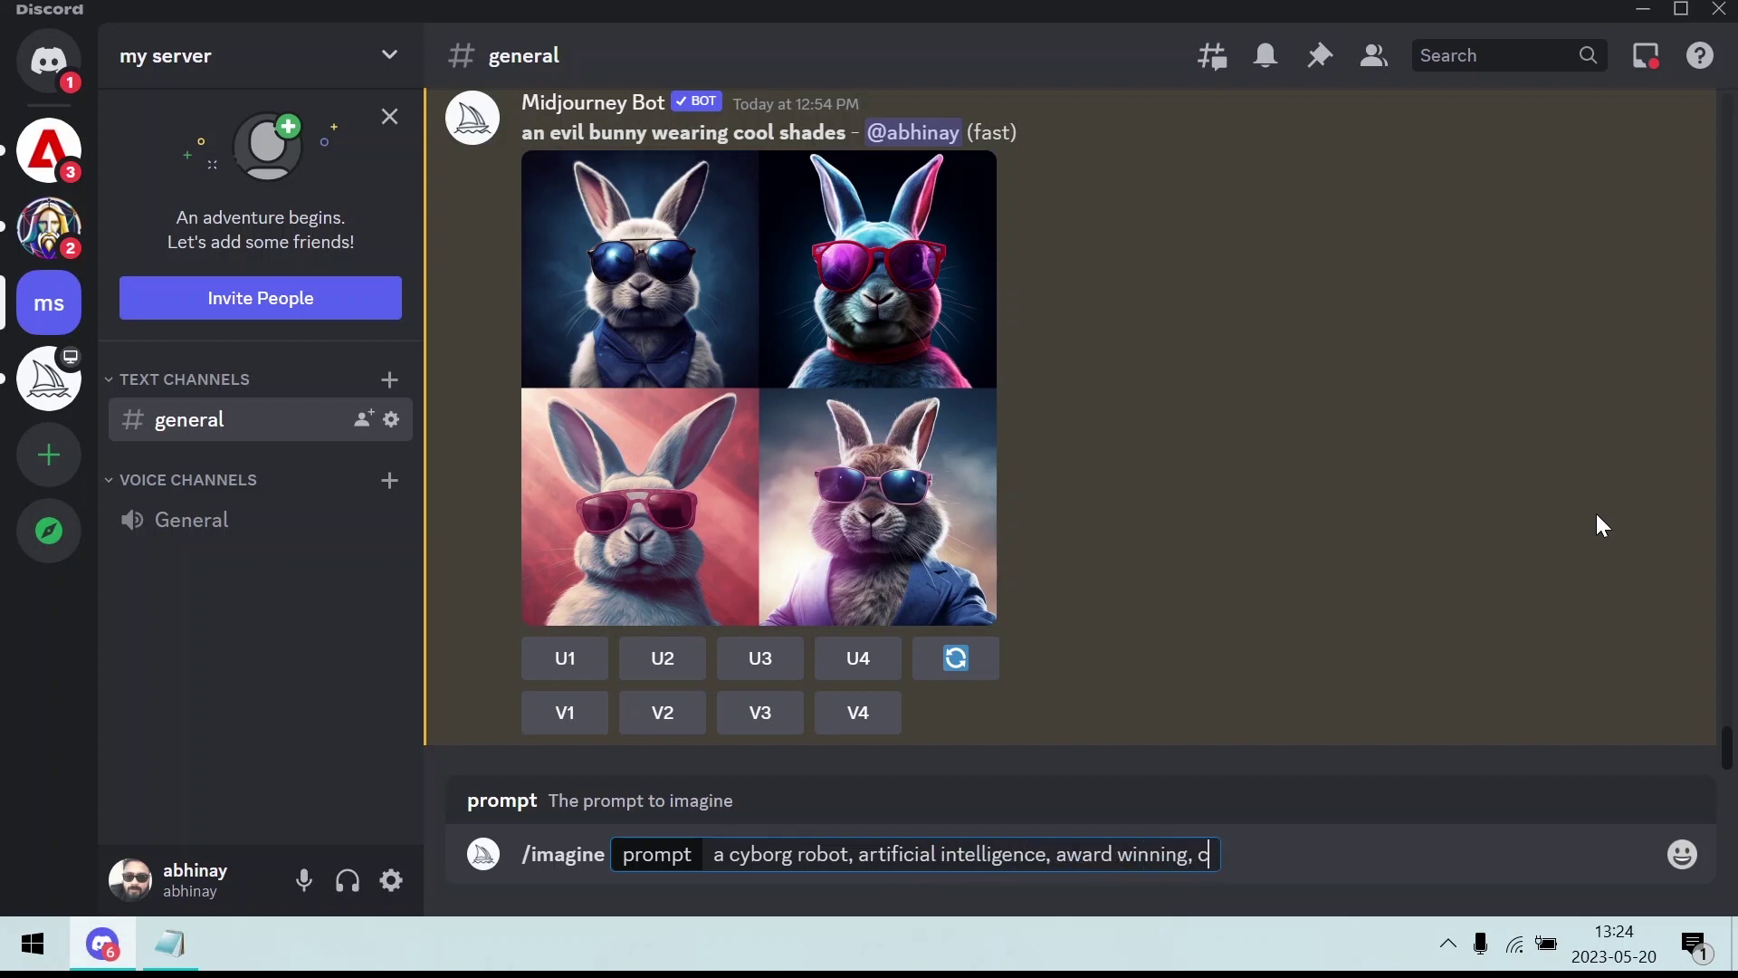
text(yberpunk art)
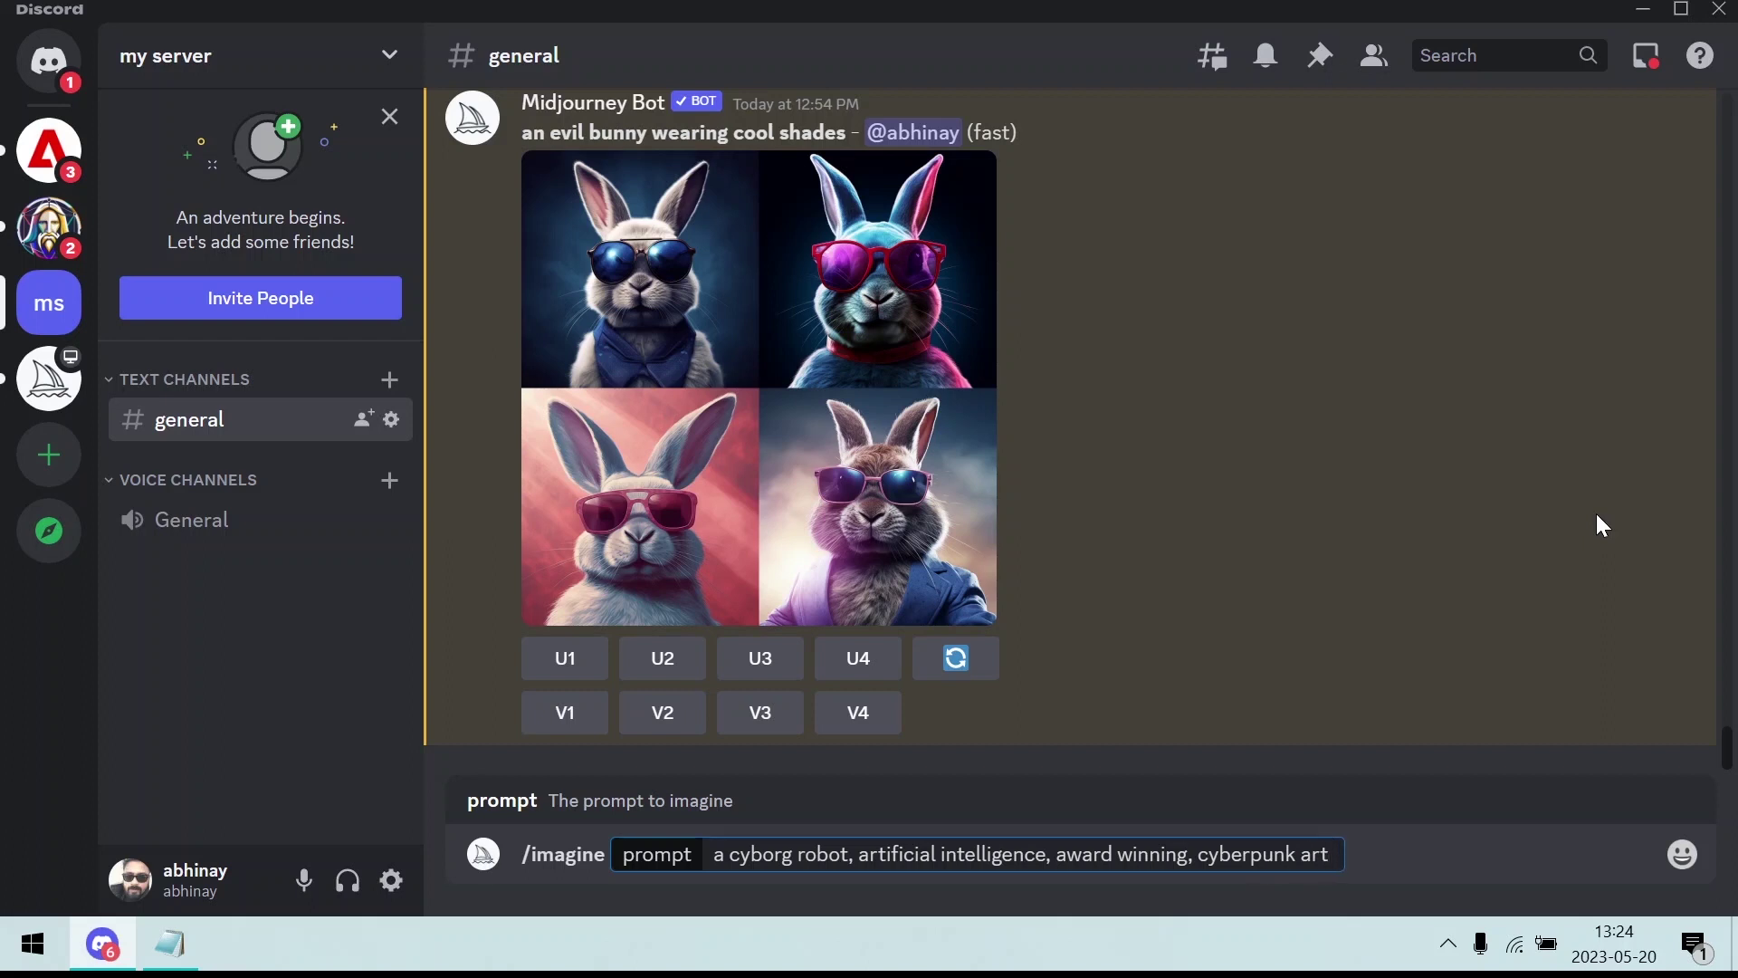
text( by Karl Ba)
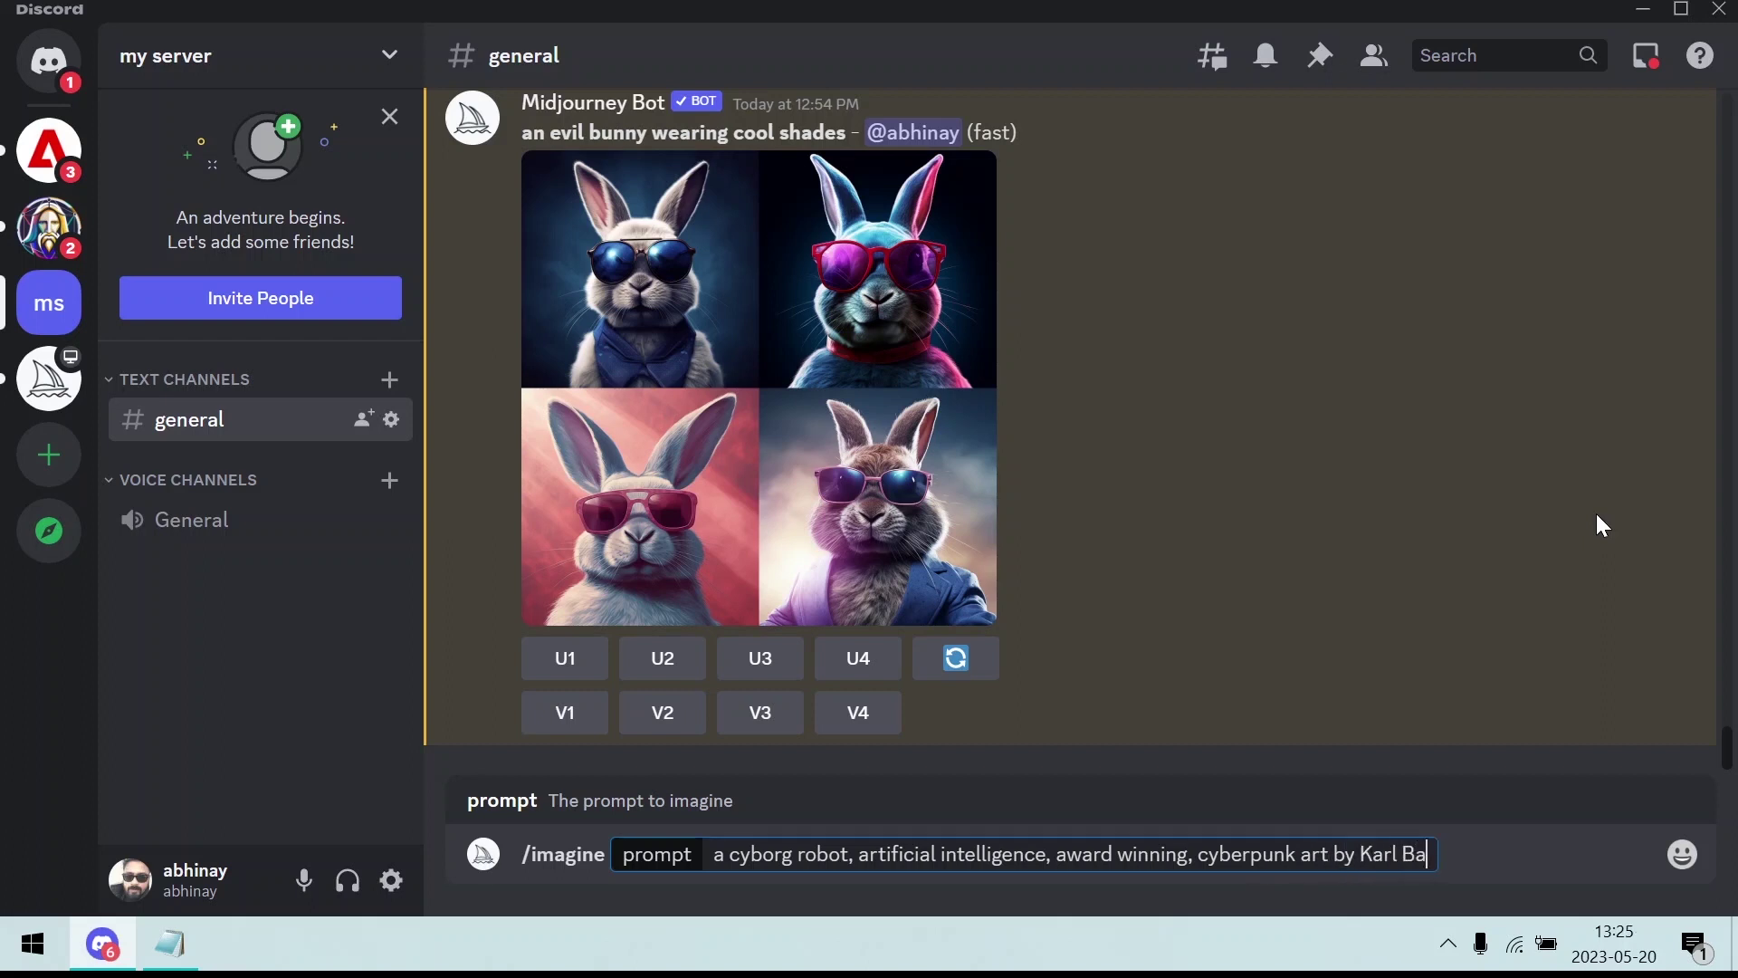
text(llmer, future tech, digital )
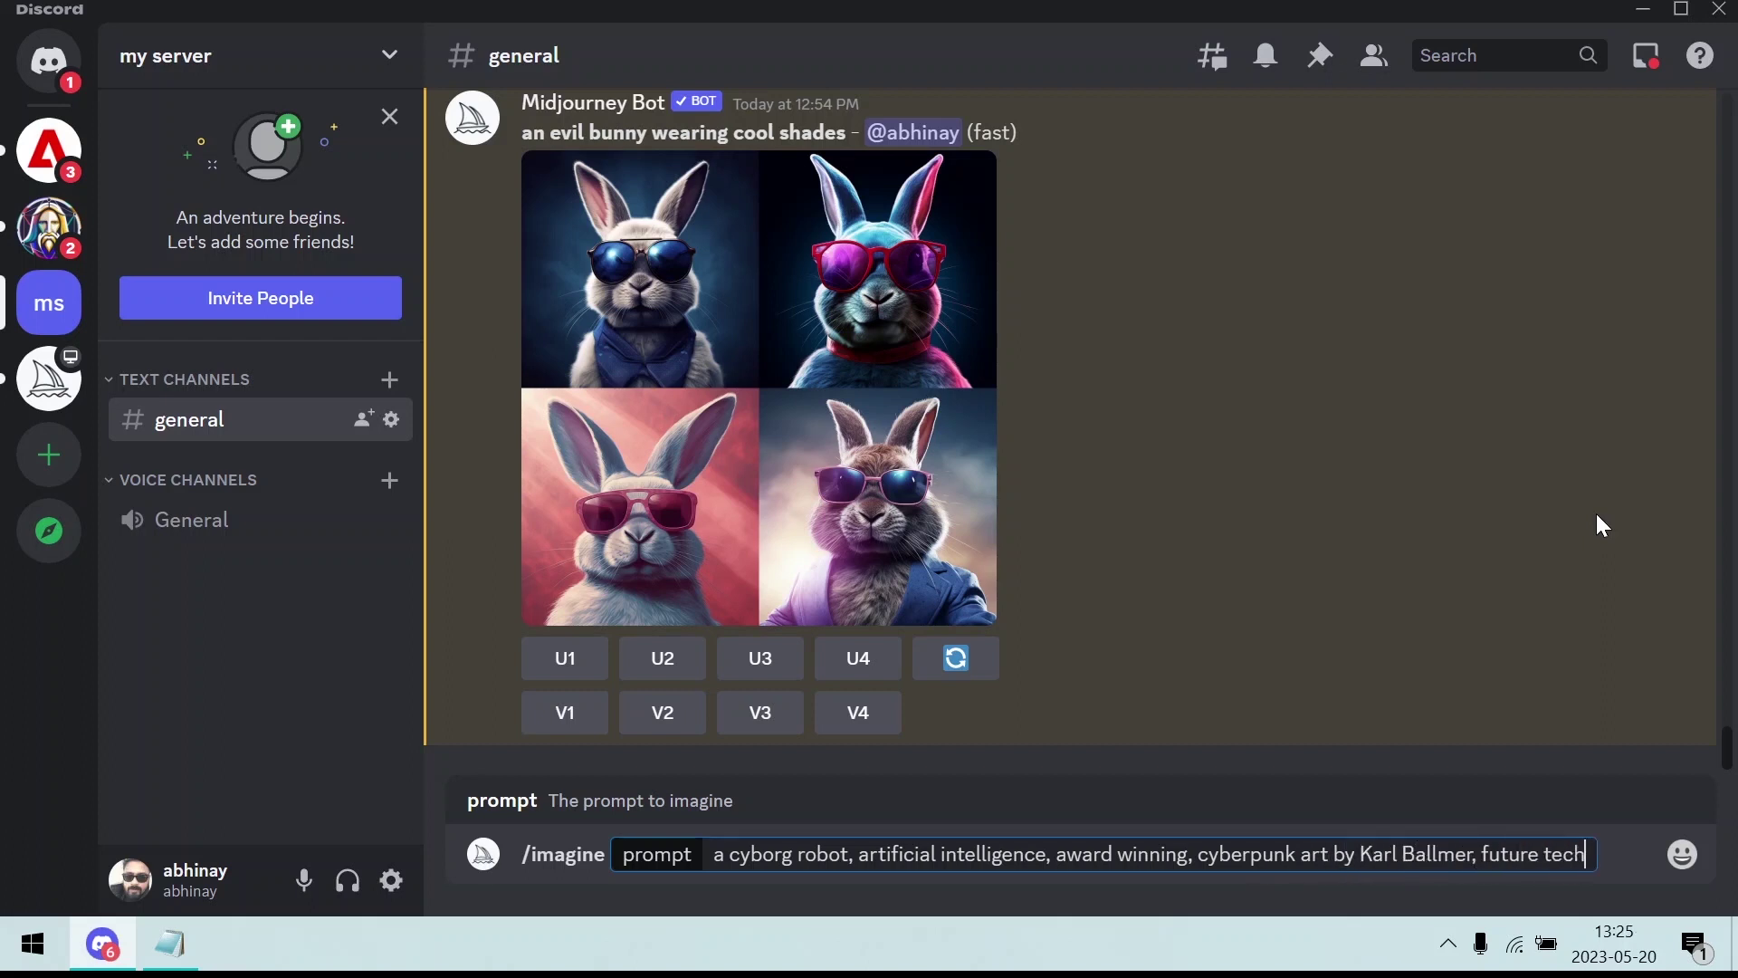
text(poster)
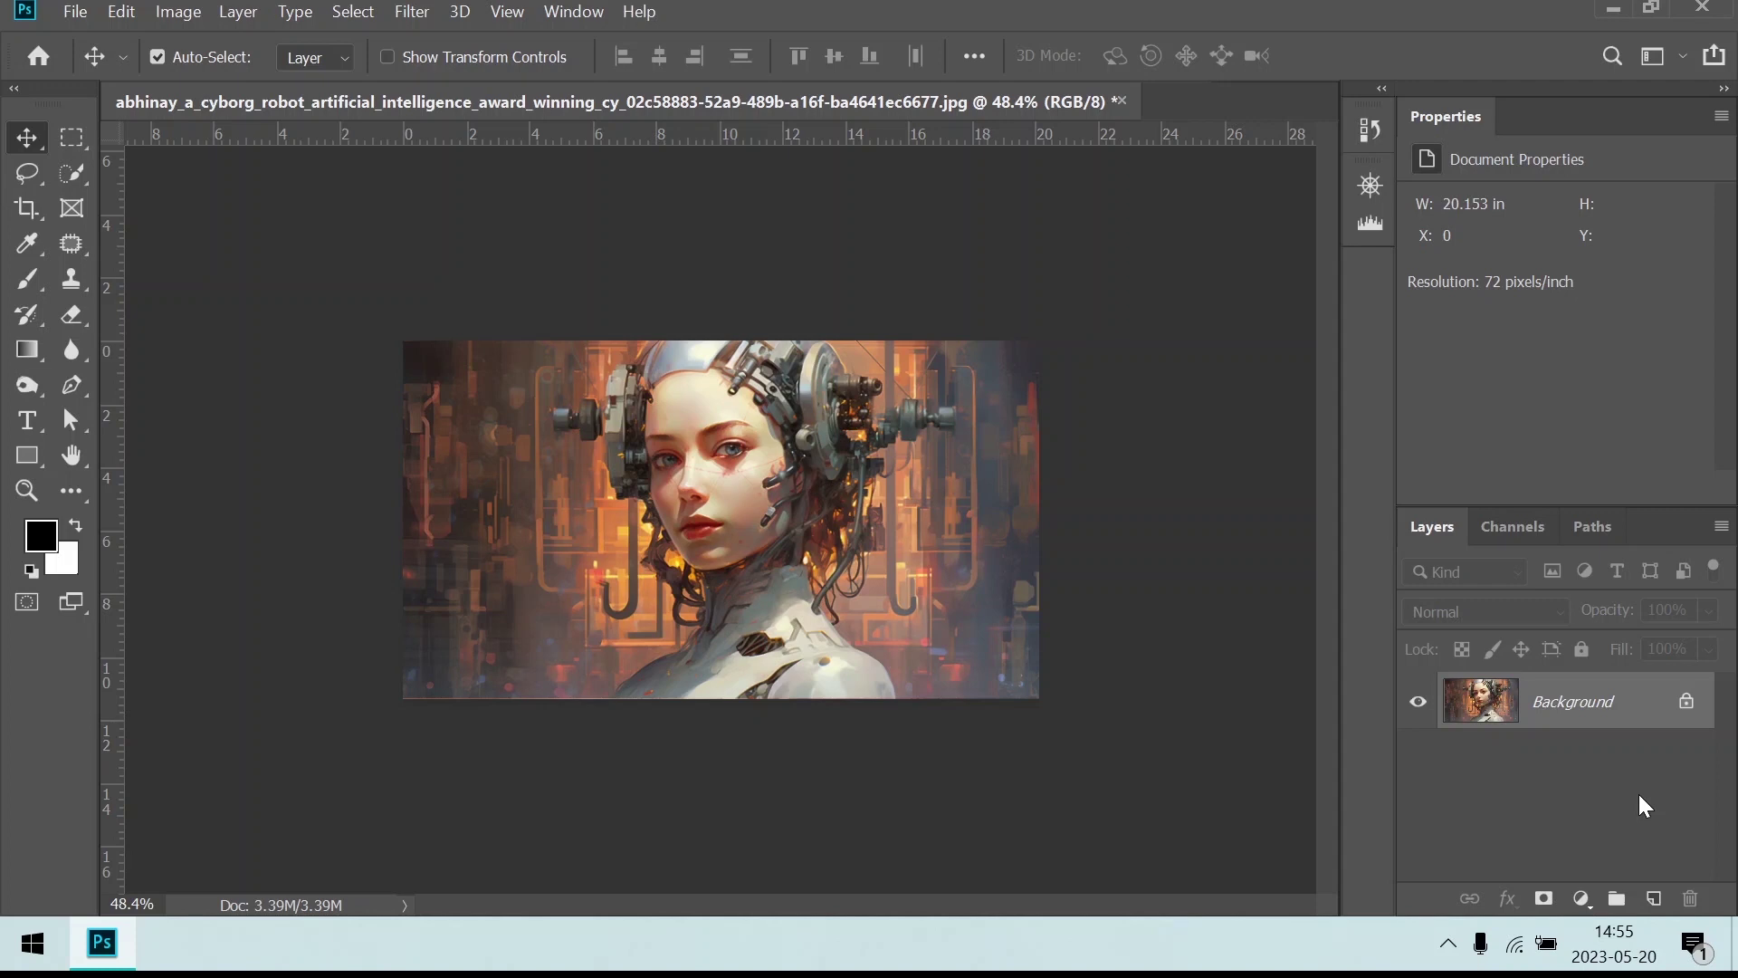
- Add a Curves adjustment layer named Curves 1 to the cyborg image with Alt+L
key(alt+l)
- Add a Curves 1 adjustment layer with an S-curve, lifting highlights and lowering shadows for contrast
key(j)
key(v)
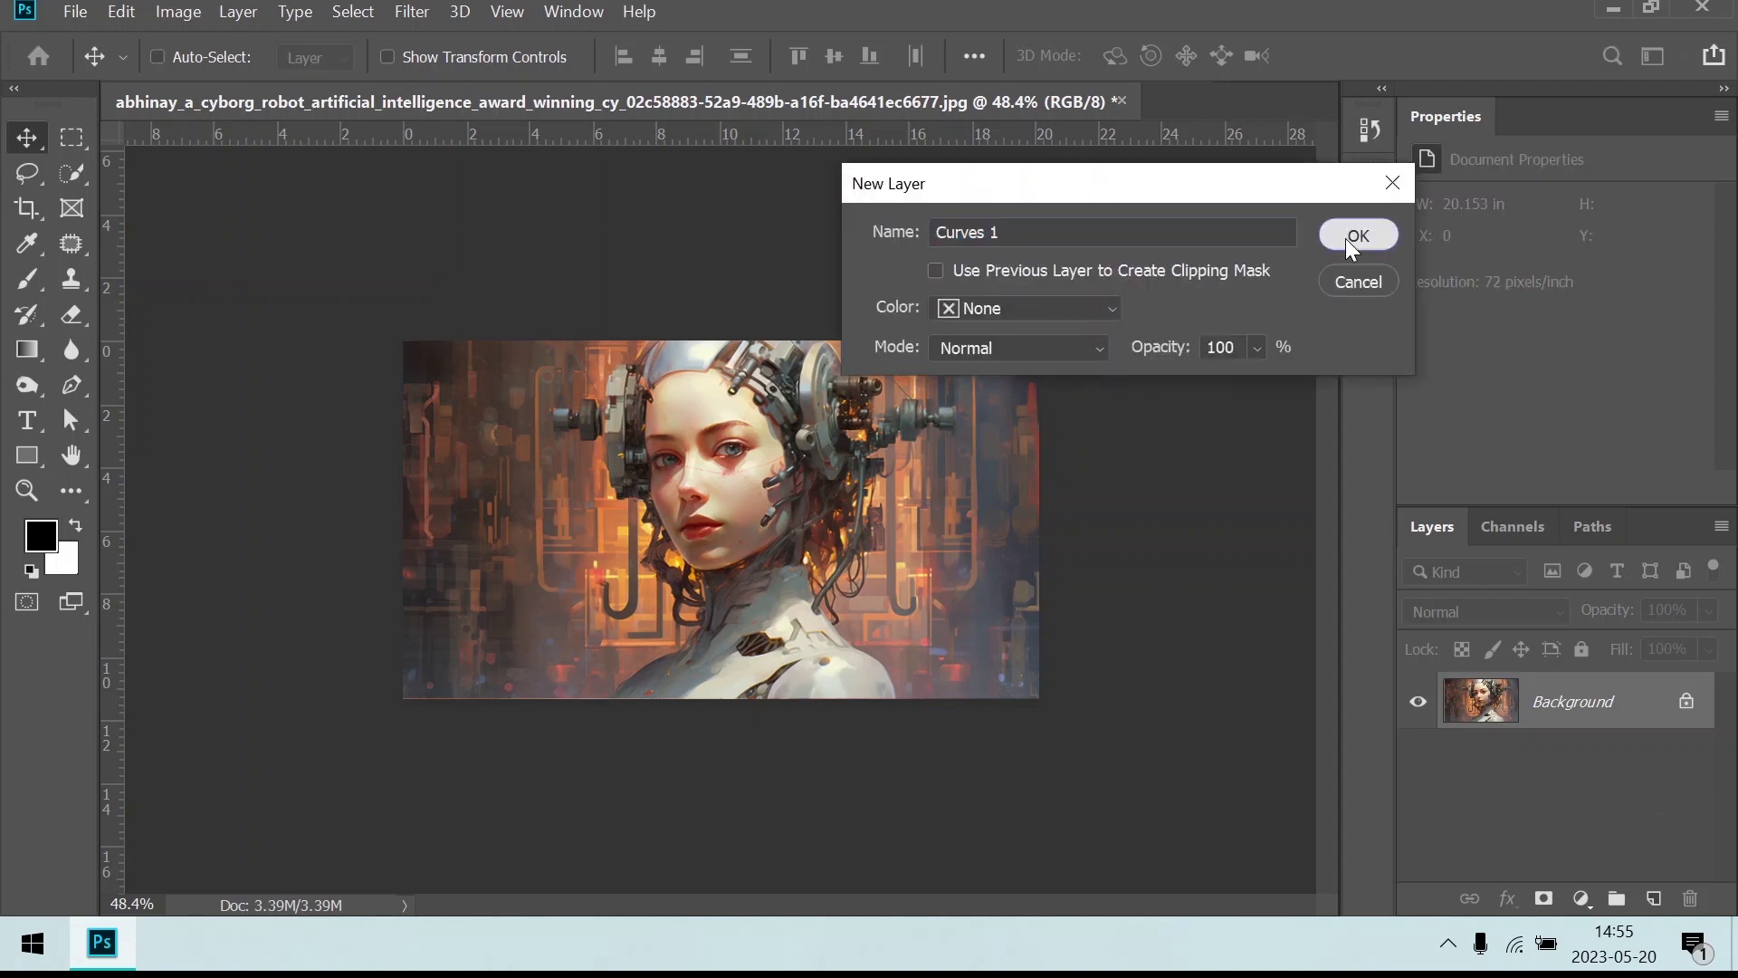
click(1361, 237)
drag(1652, 308, 1652, 302)
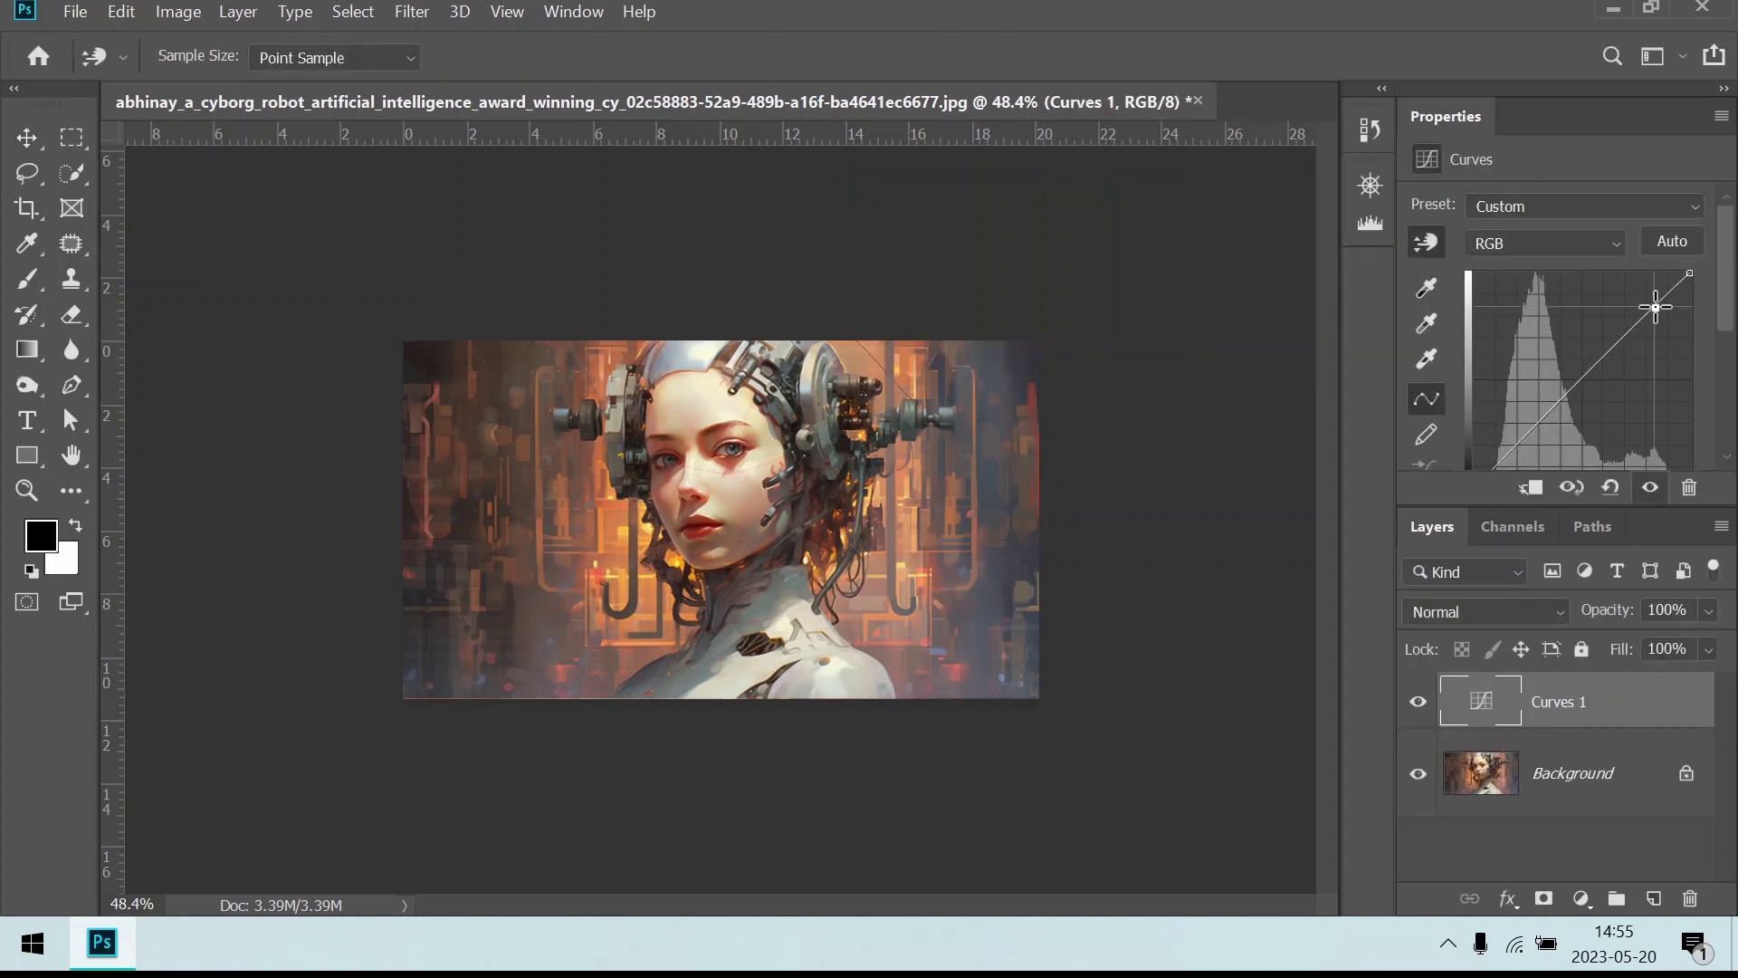
drag(1533, 429, 1538, 435)
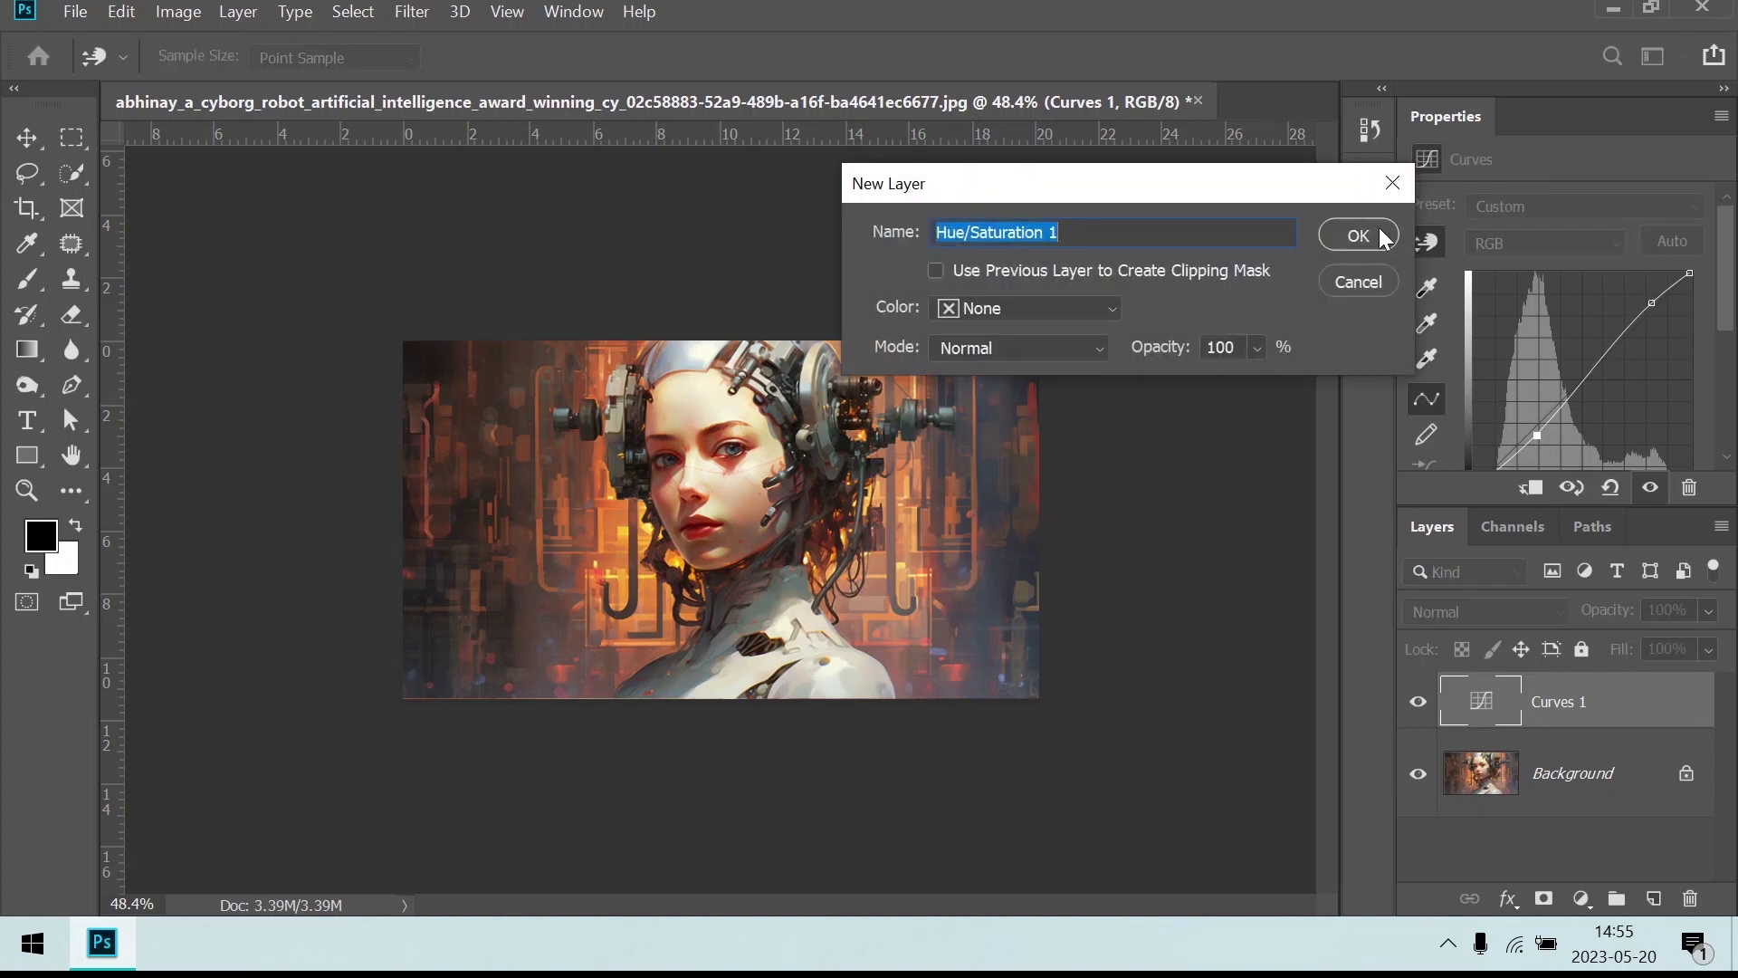
- Add a Hue/Saturation adjustment layer with Saturation +13, then fit the artwork to the window
click(1374, 236)
mouse_move(1567, 383)
mouse_down()
mouse_move(1590, 380)
mouse_move(1579, 394)
mouse_up()
key(ctrl+0)
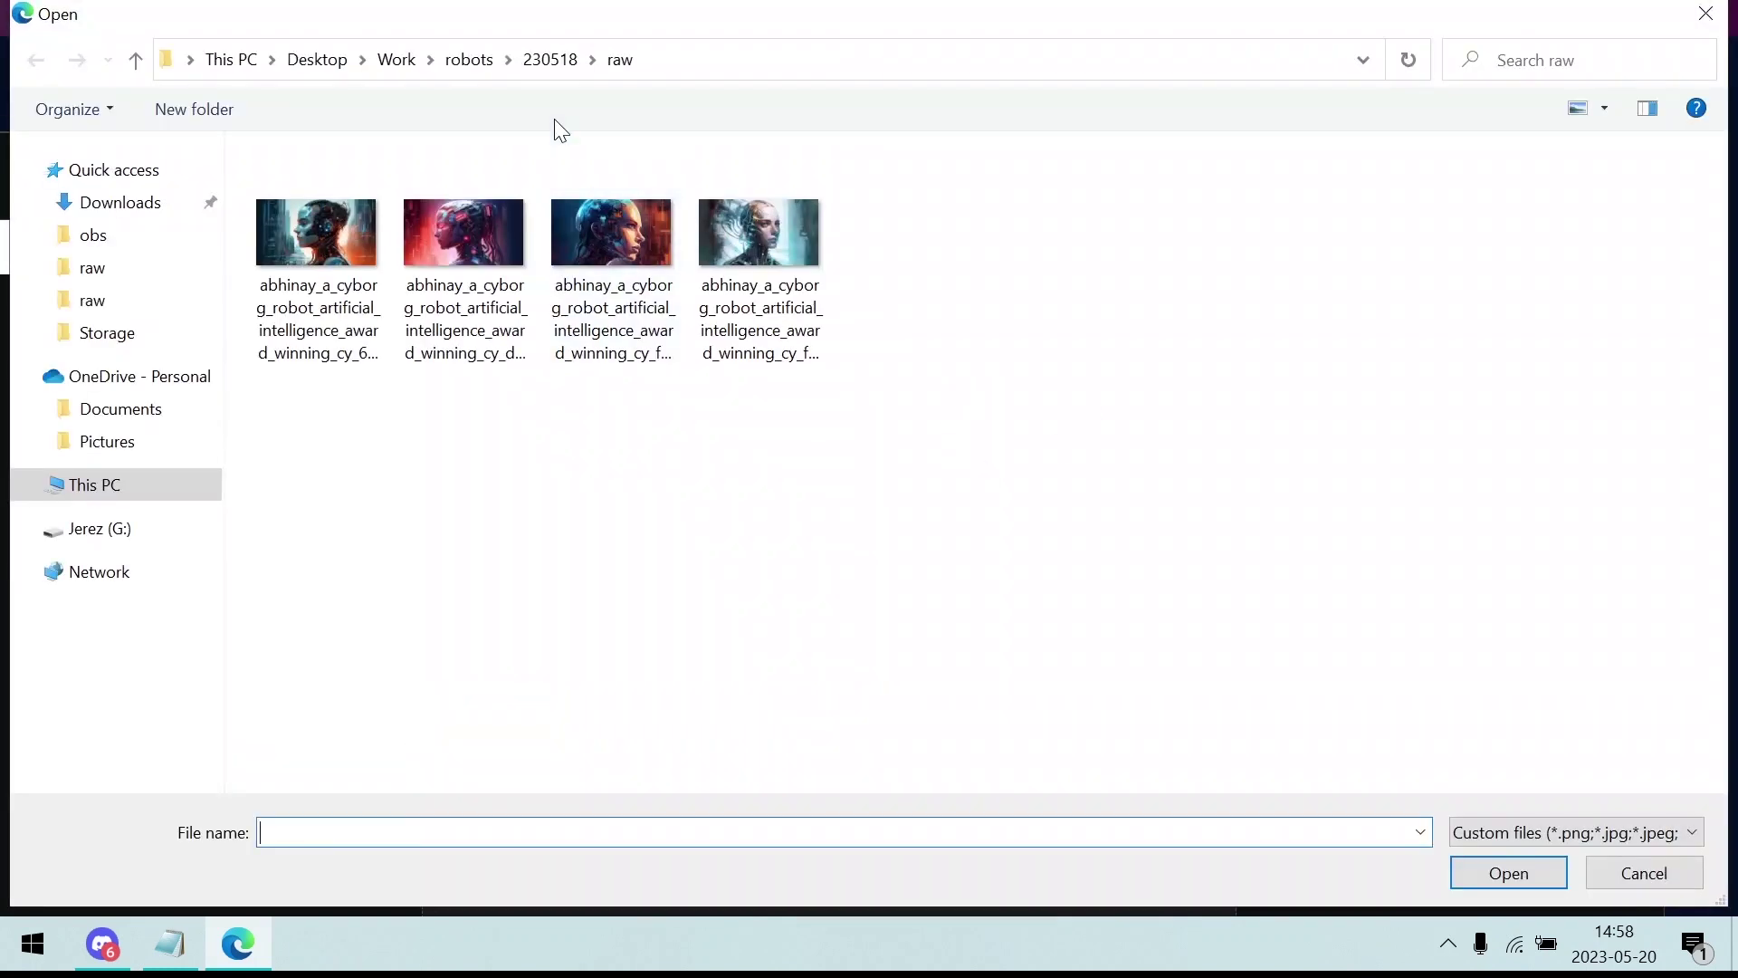
- Upload the cyborg portrait from Desktop > Work > i > s to Upscale.media
click(550, 59)
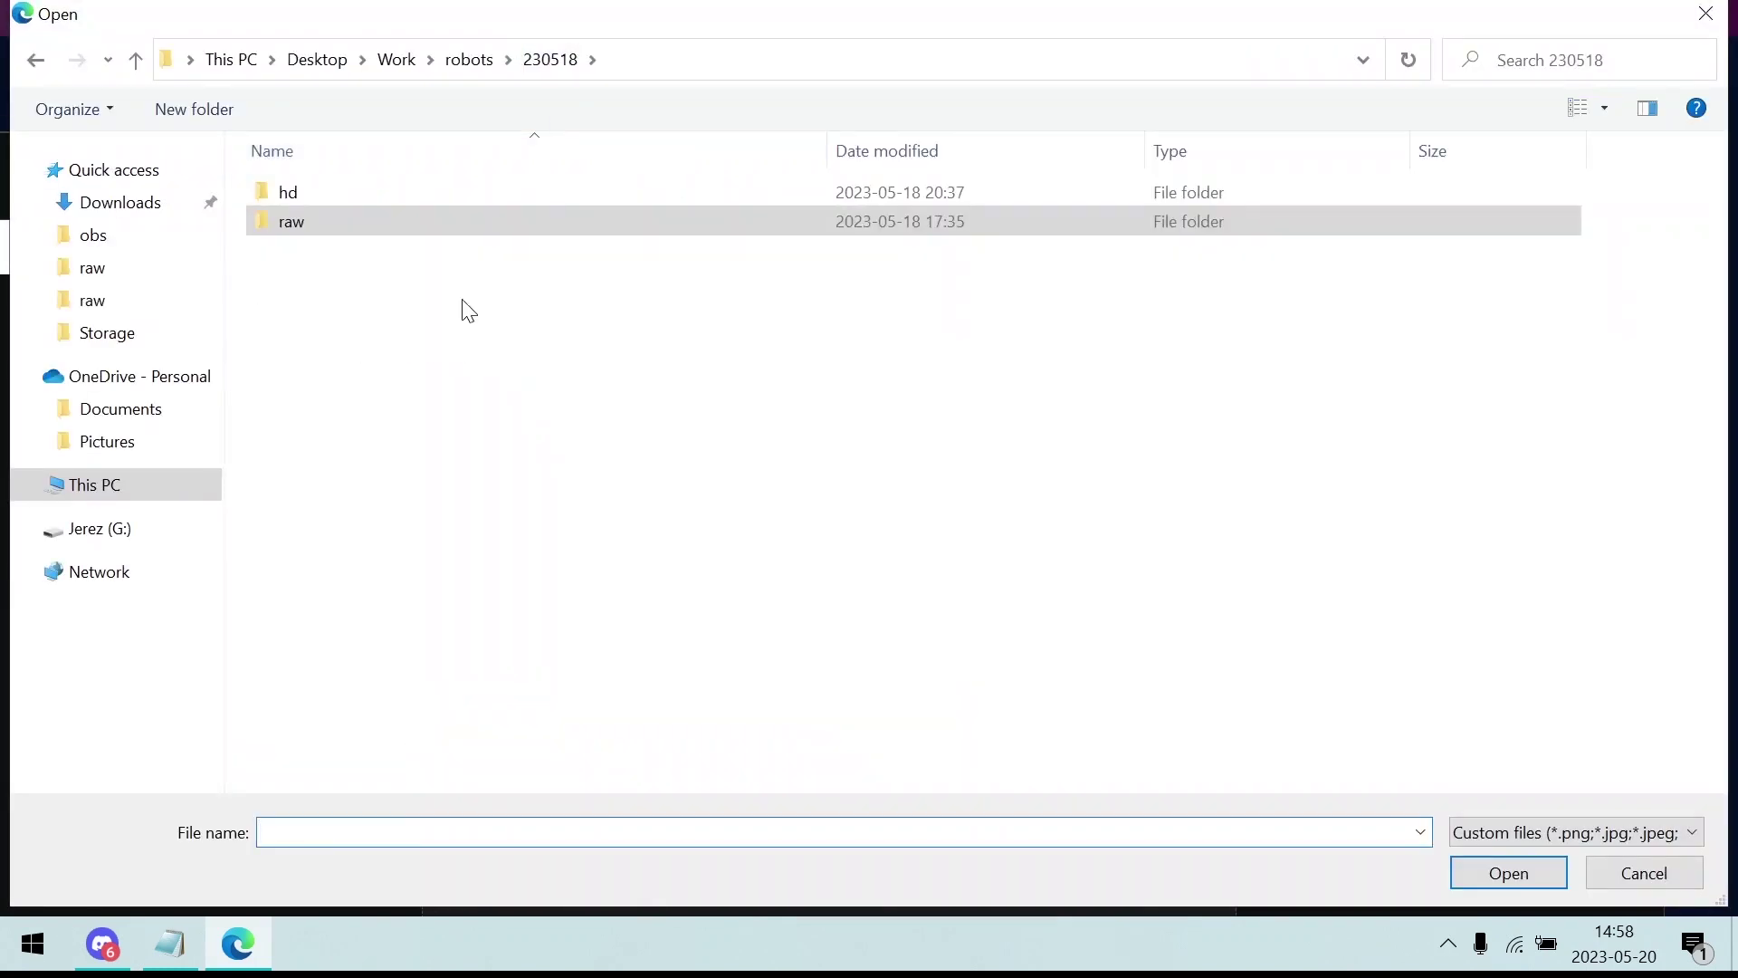
click(143, 489)
click(147, 496)
double_click(633, 362)
double_click(280, 186)
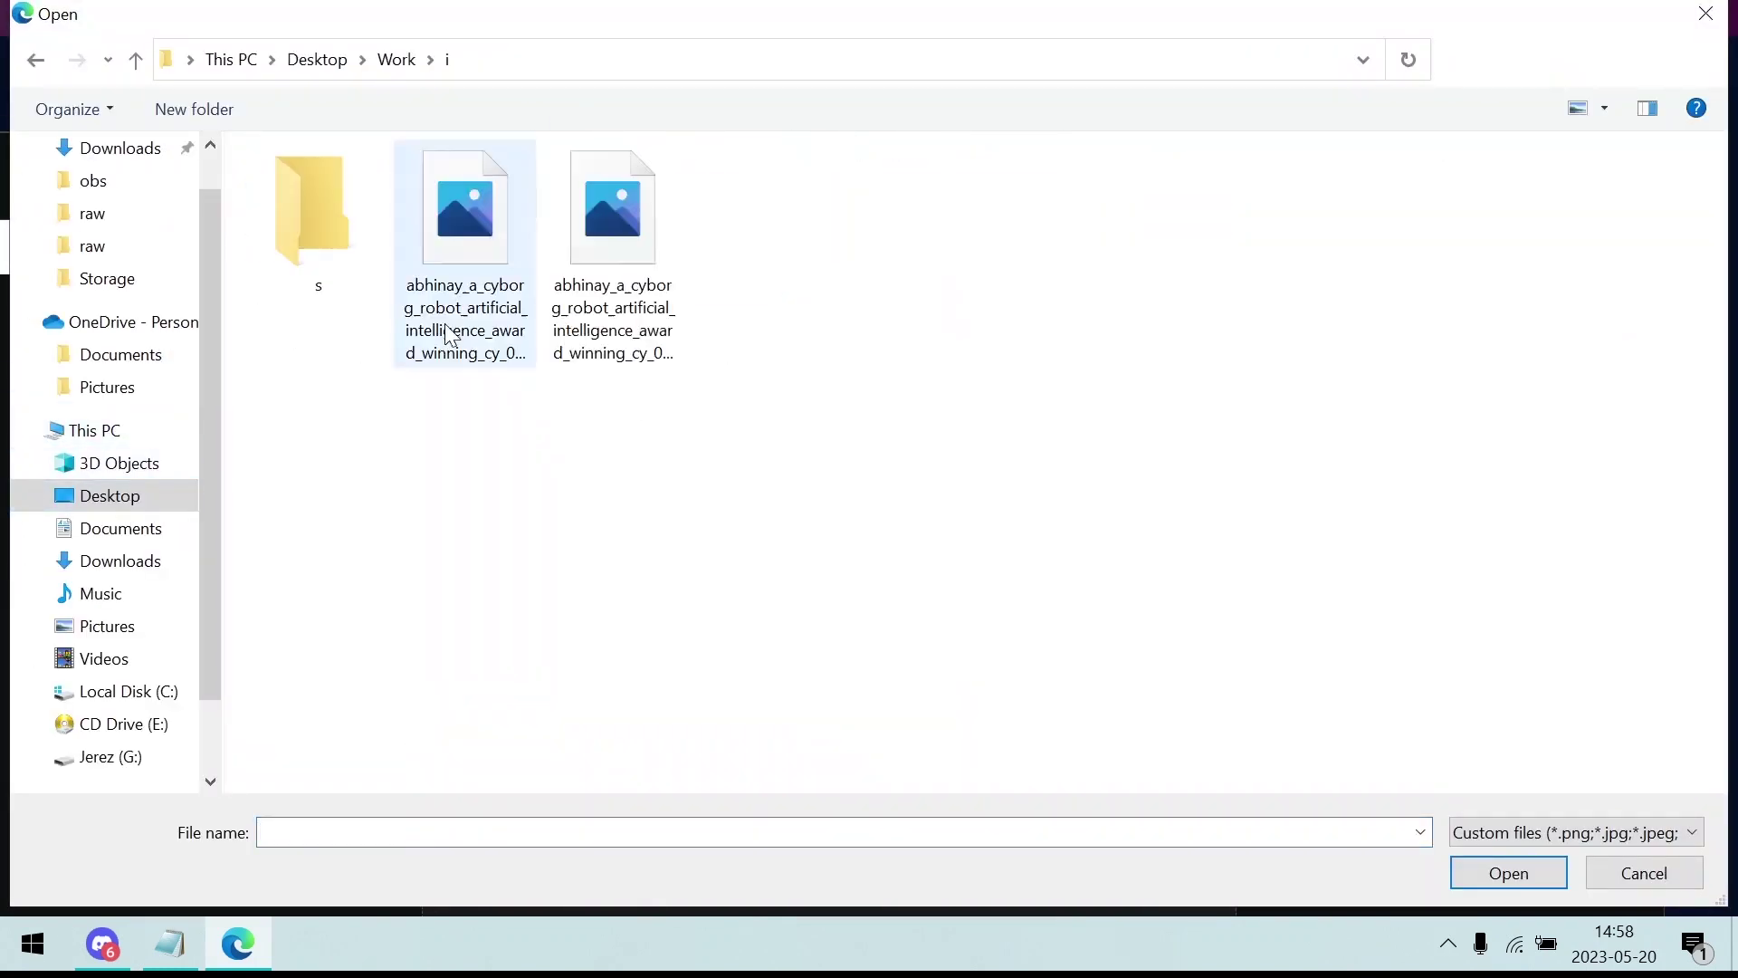
double_click(294, 249)
double_click(294, 250)
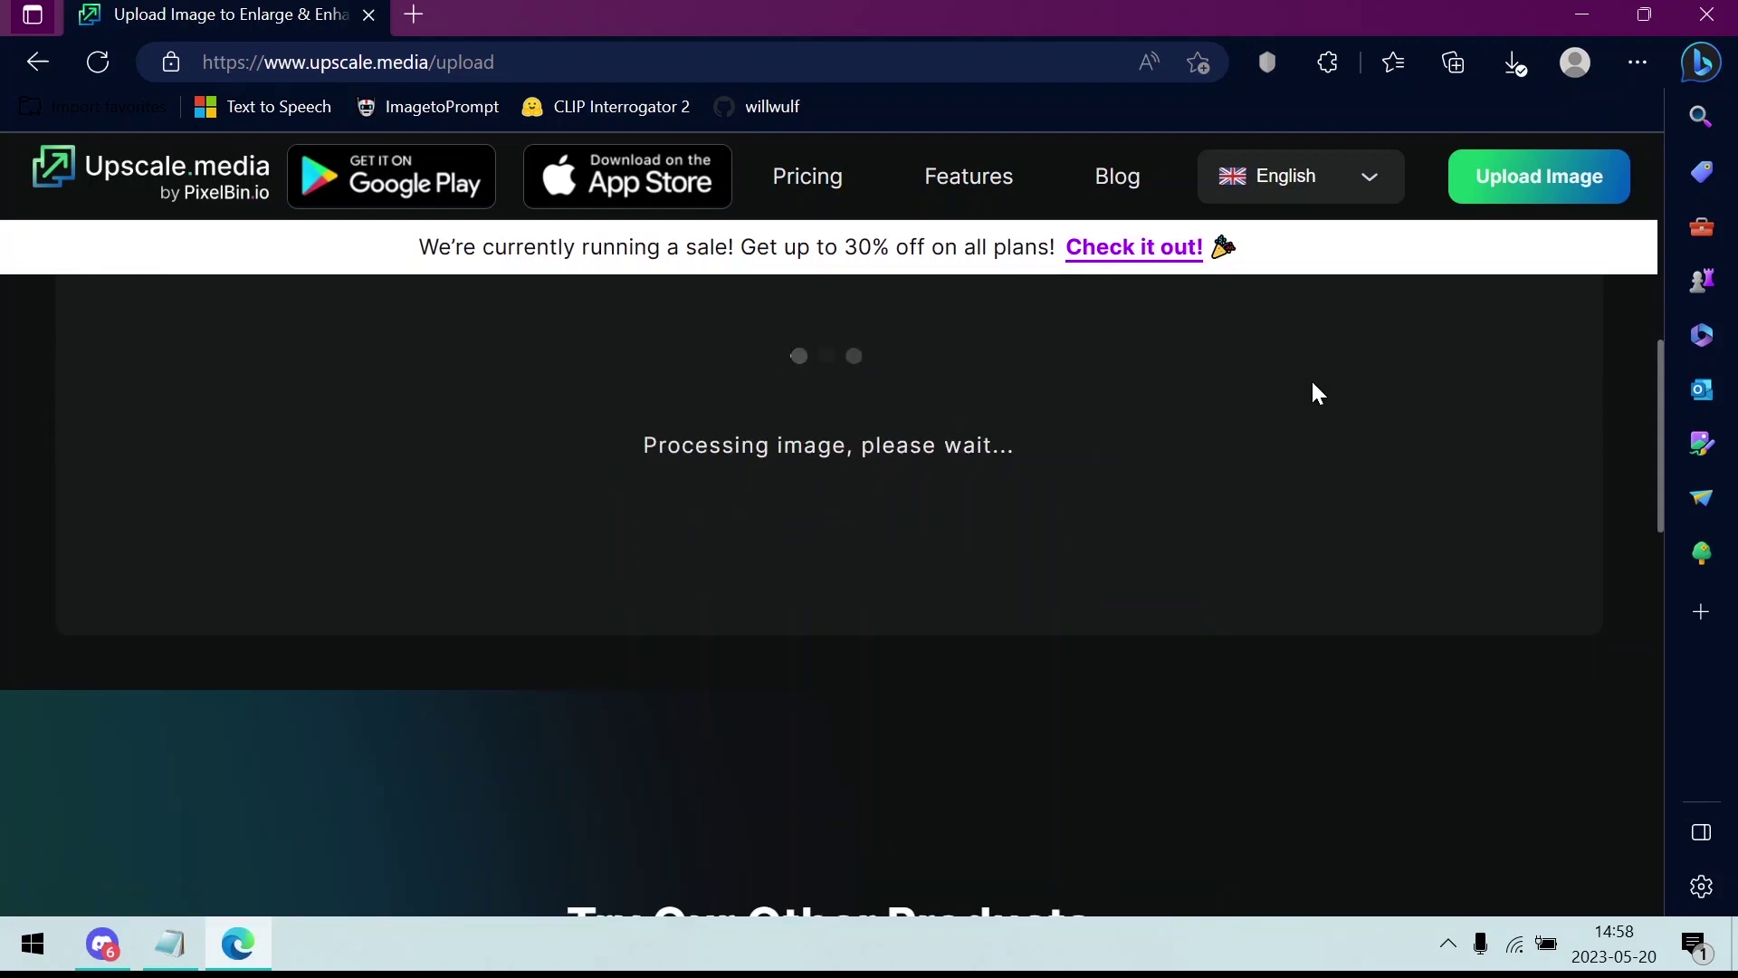
- Open the Upscale to dropdown and scroll to review the AI-upscaled result
scroll(1435, 349, down, 2)
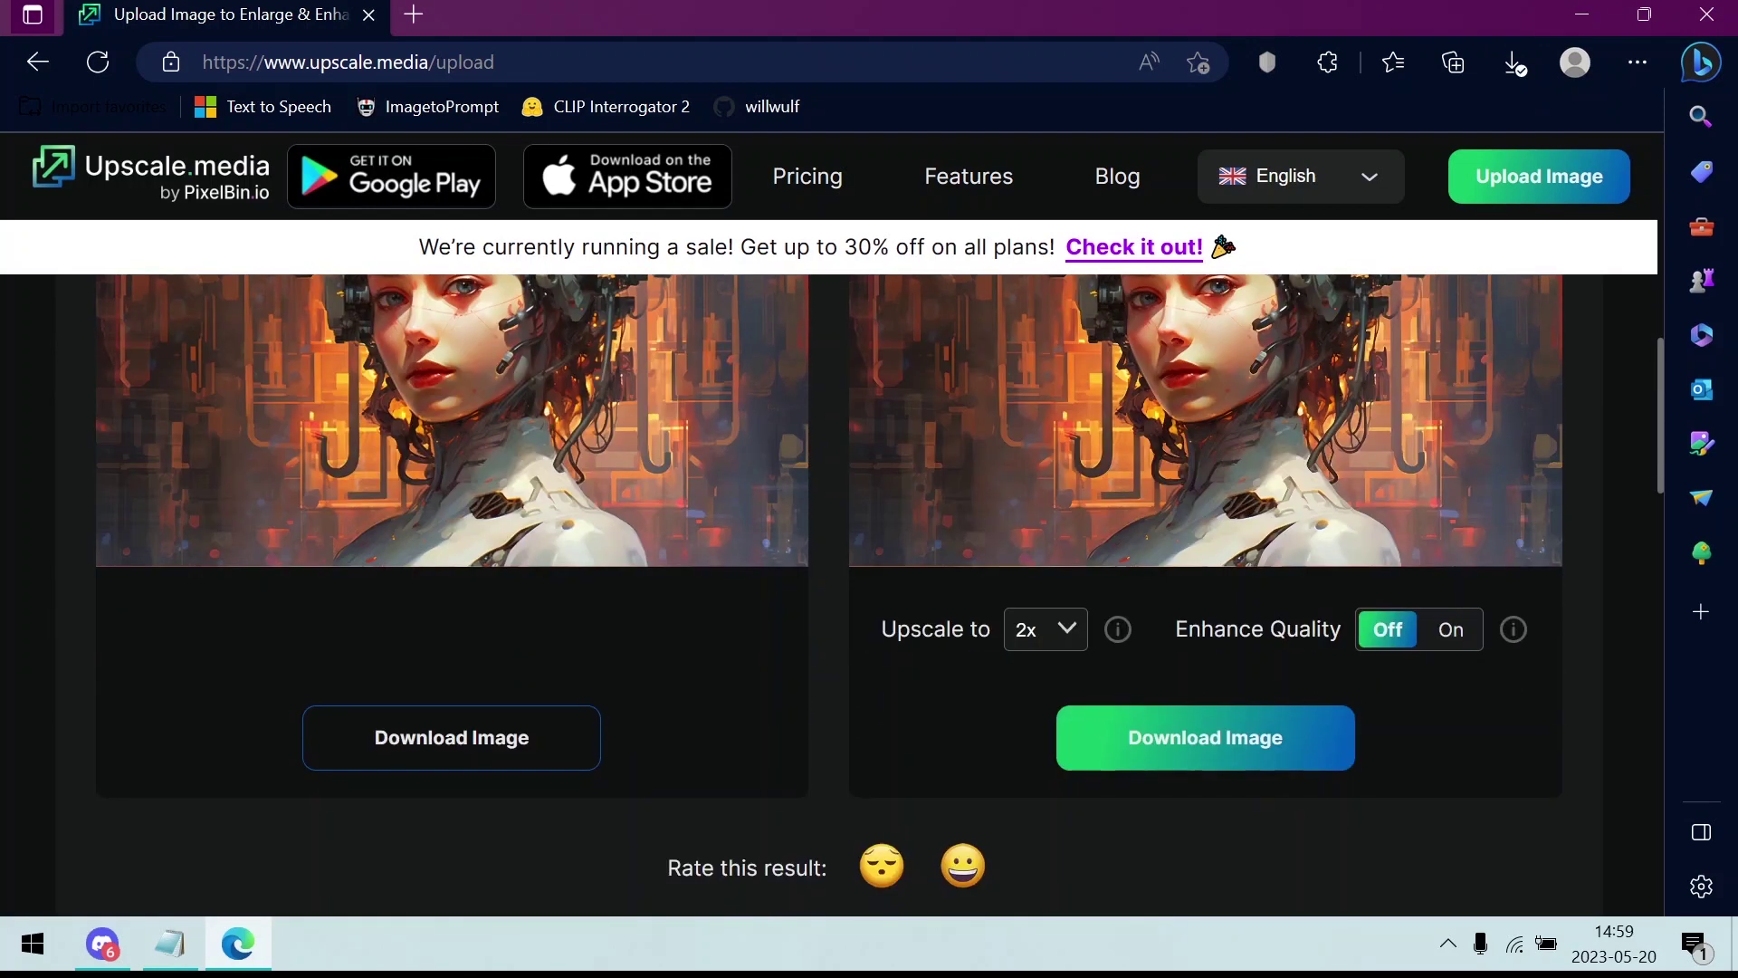
click(1066, 631)
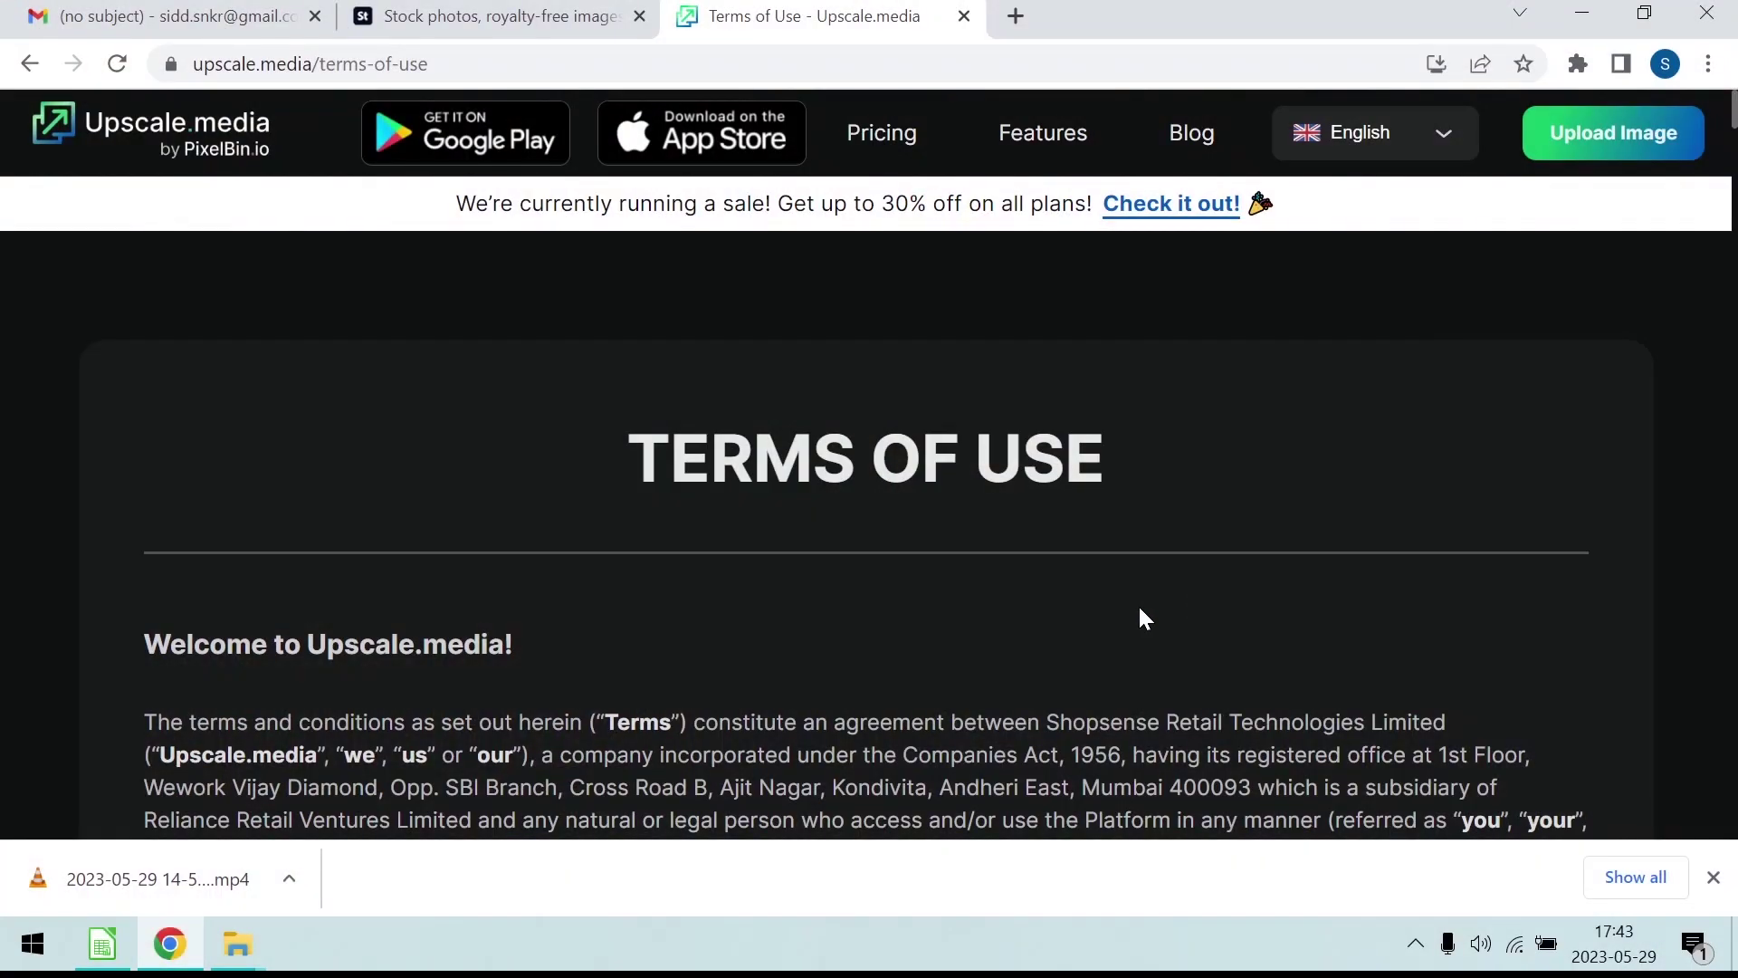
scroll(1140, 609, down, 4)
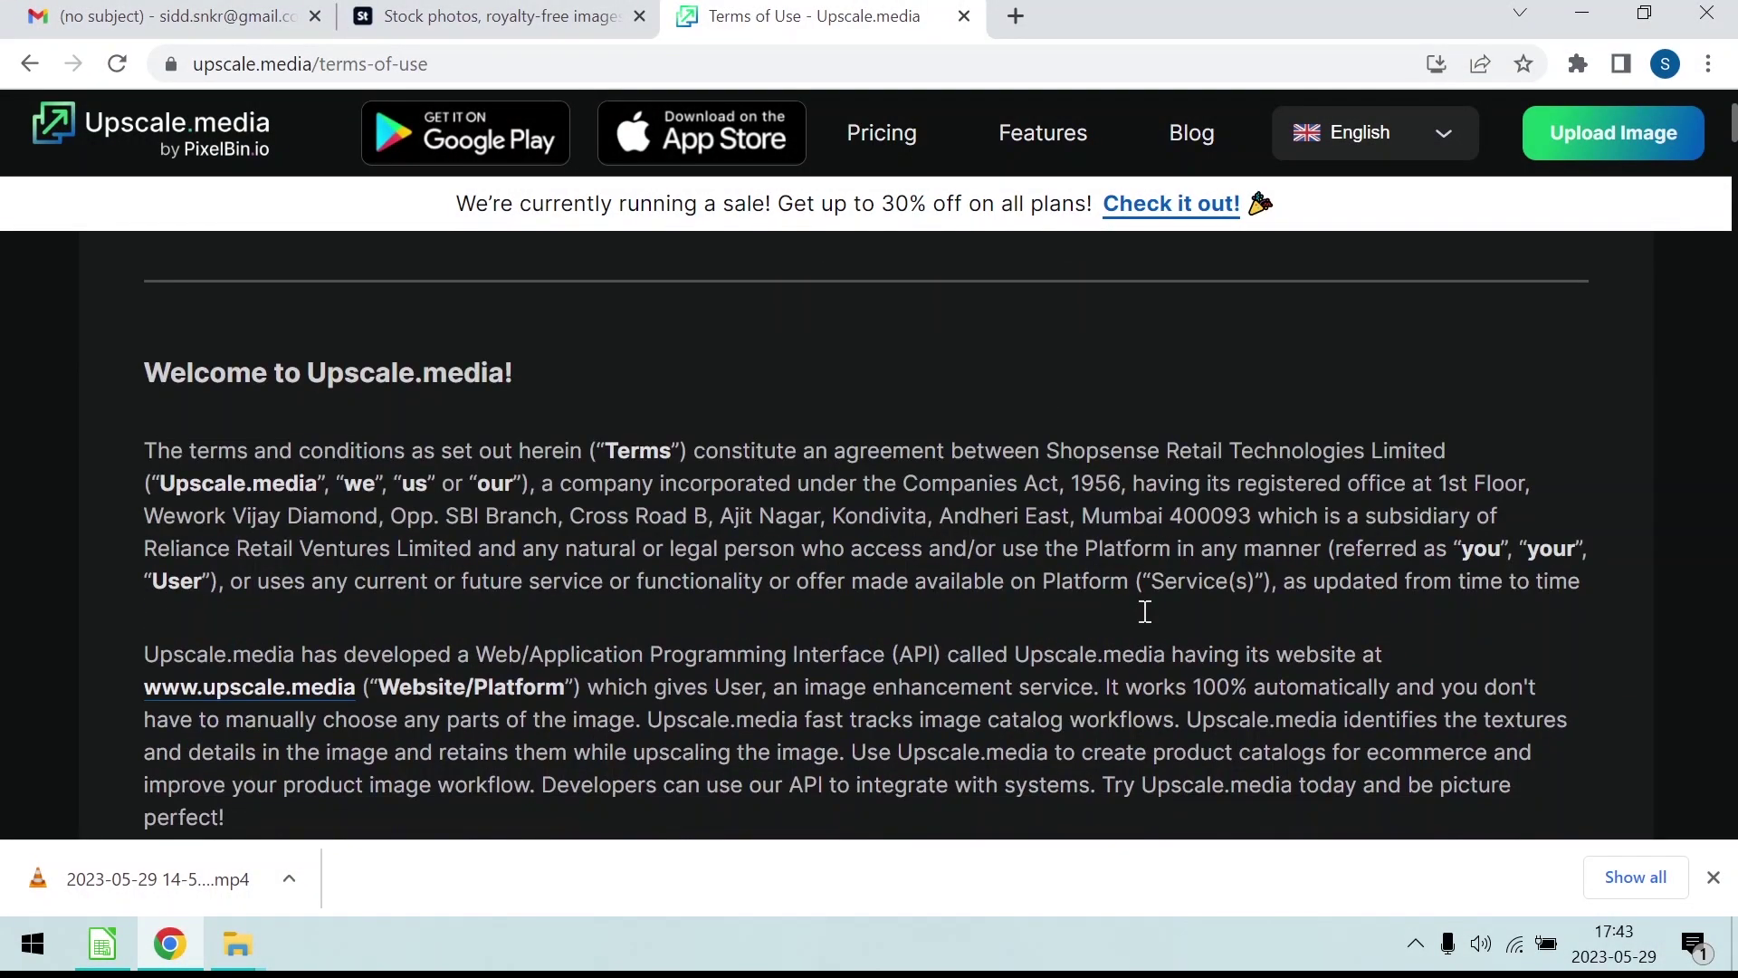
scroll(1142, 612, down, 13)
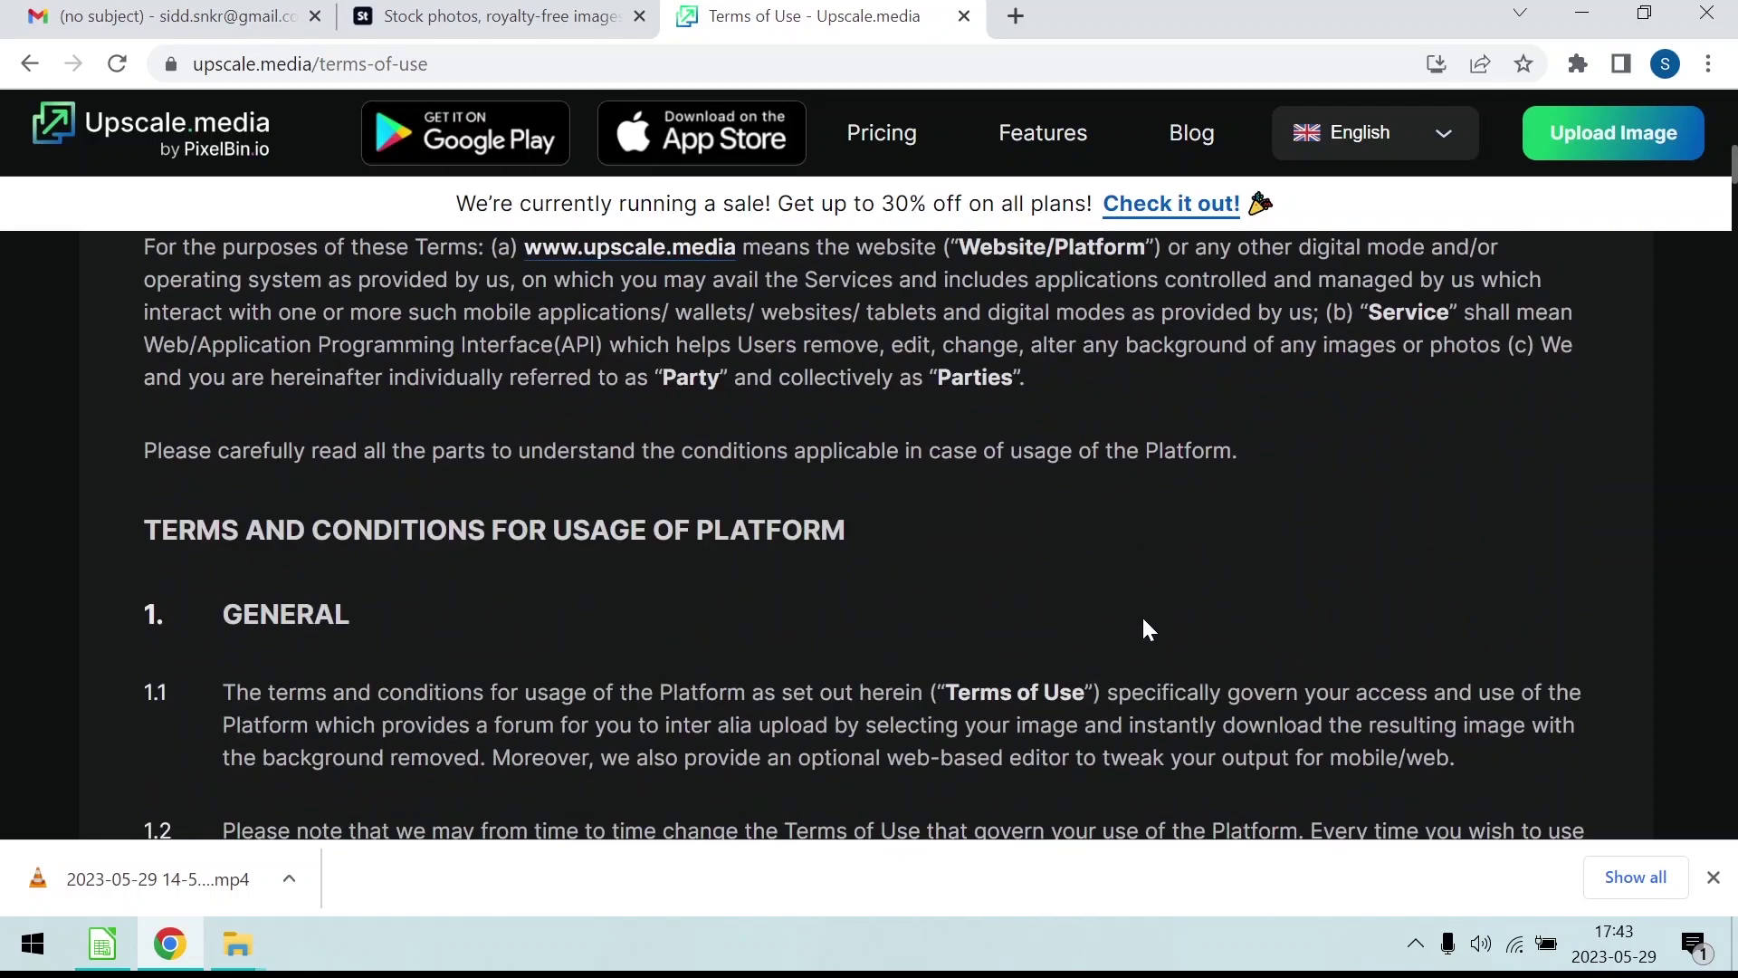
scroll(1142, 618, down, 5)
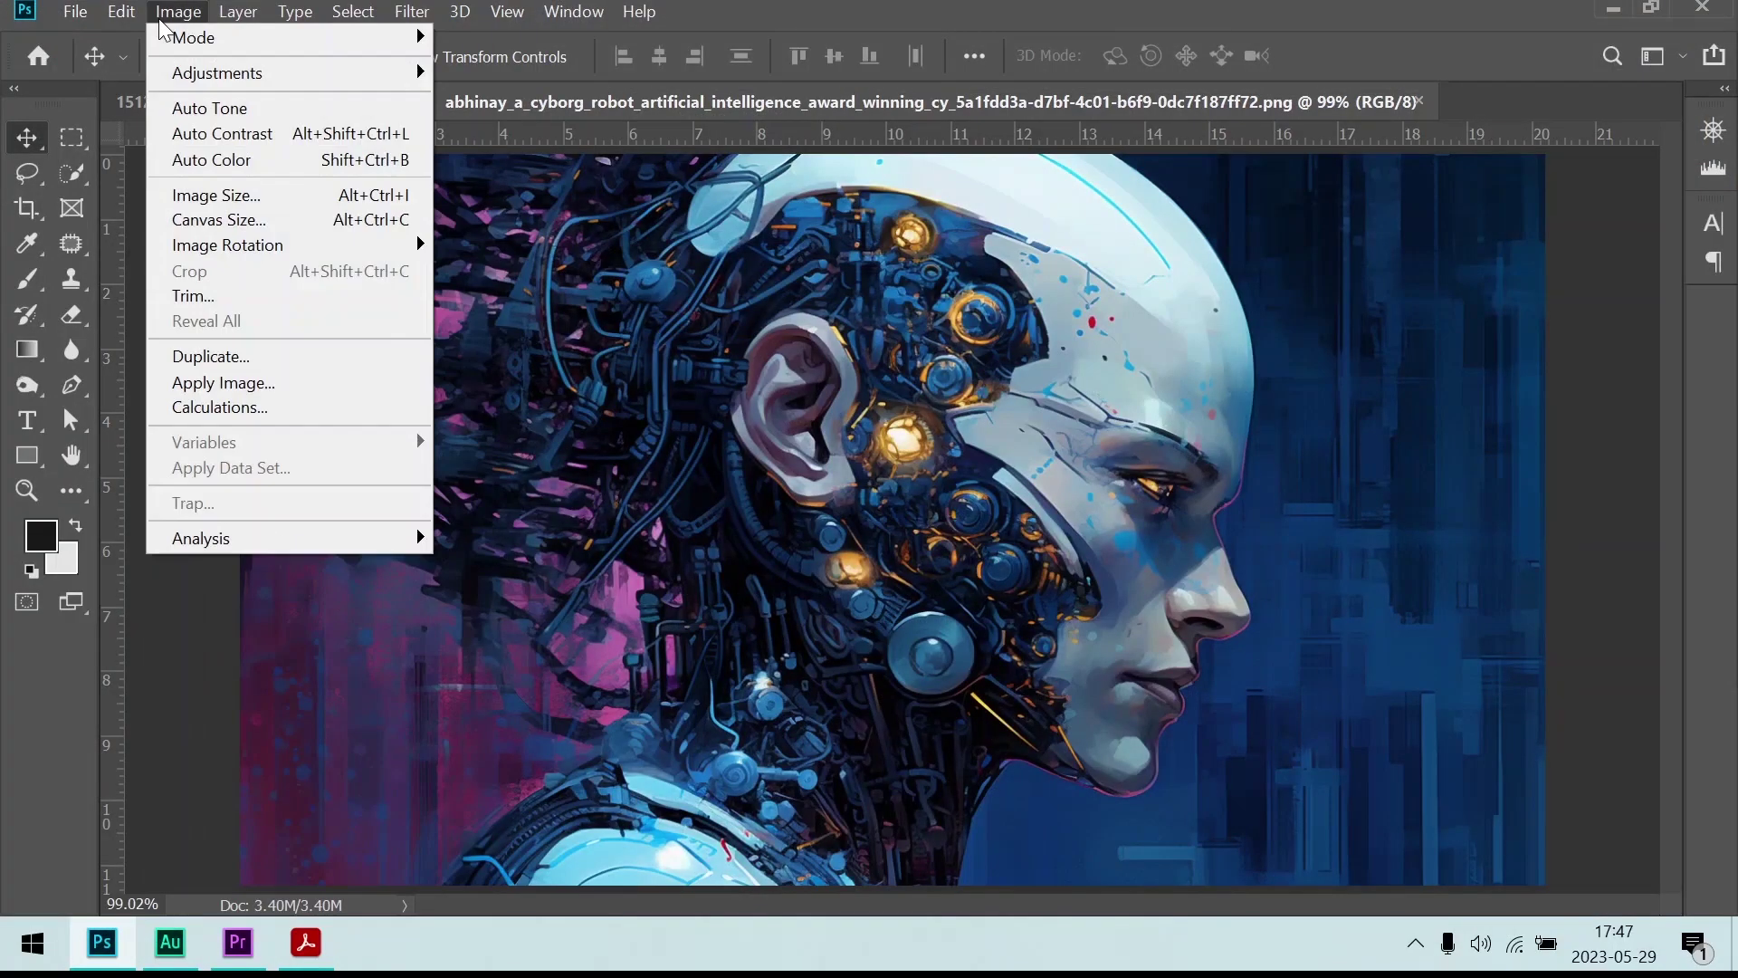
- In Image Size, append *4 to the 1456 px Width to quadruple it
click(228, 195)
click(774, 340)
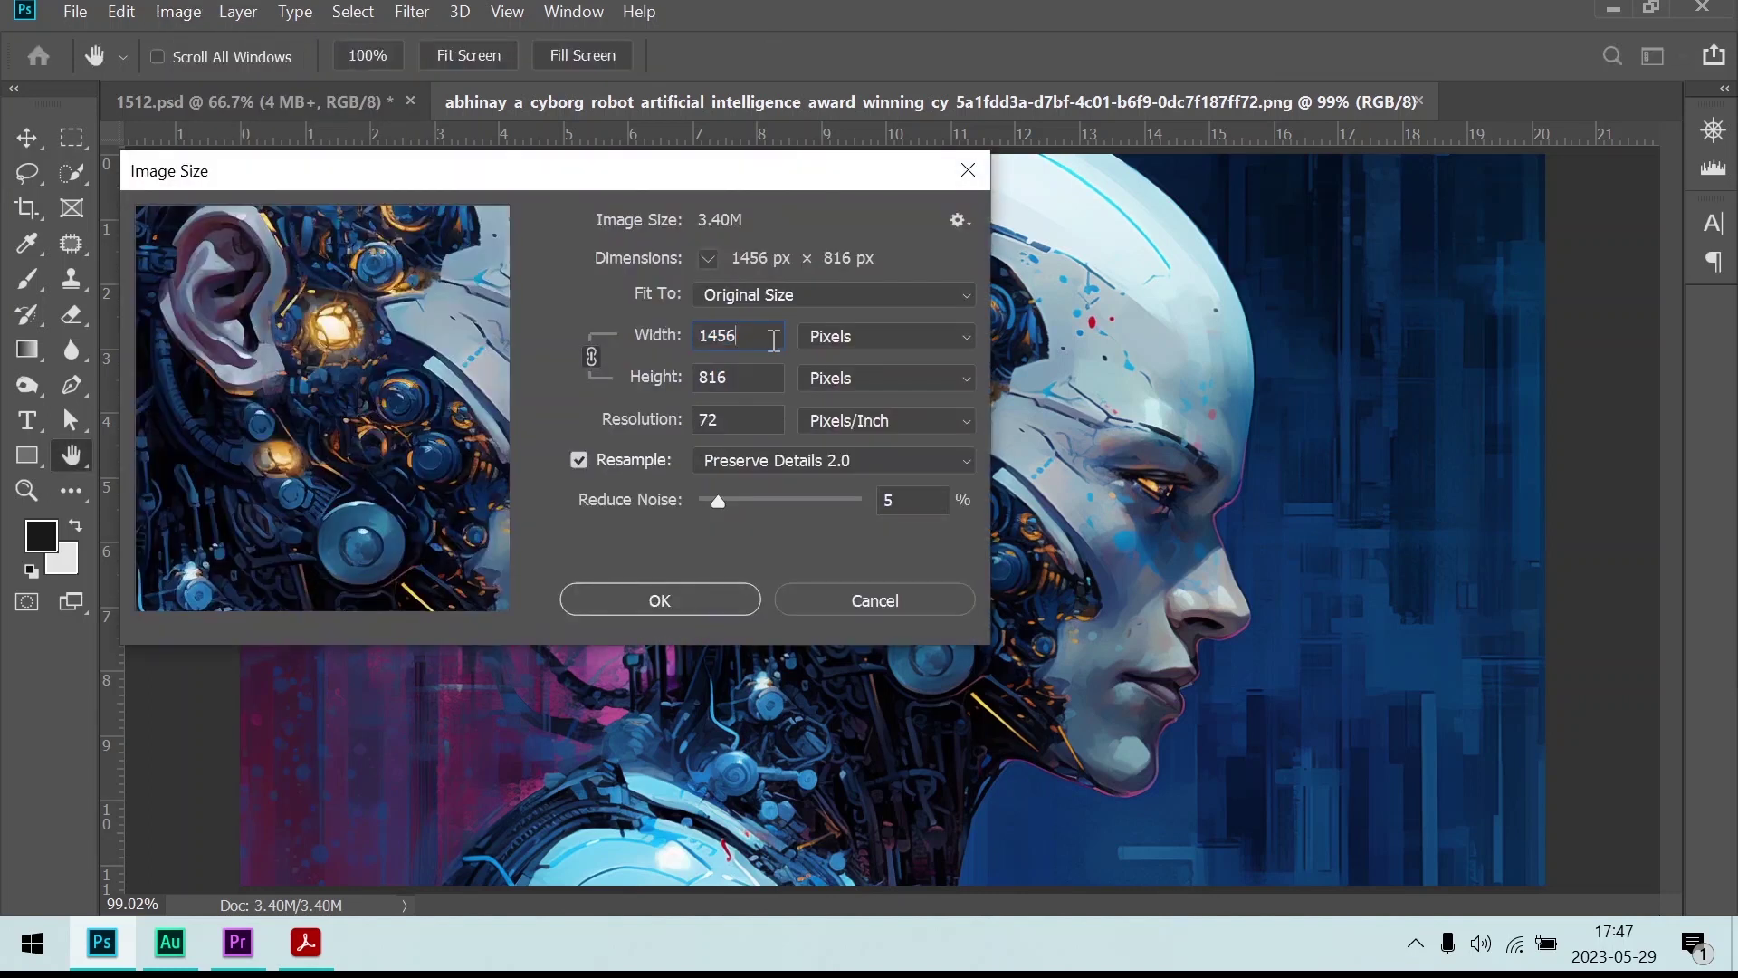
text(*4)
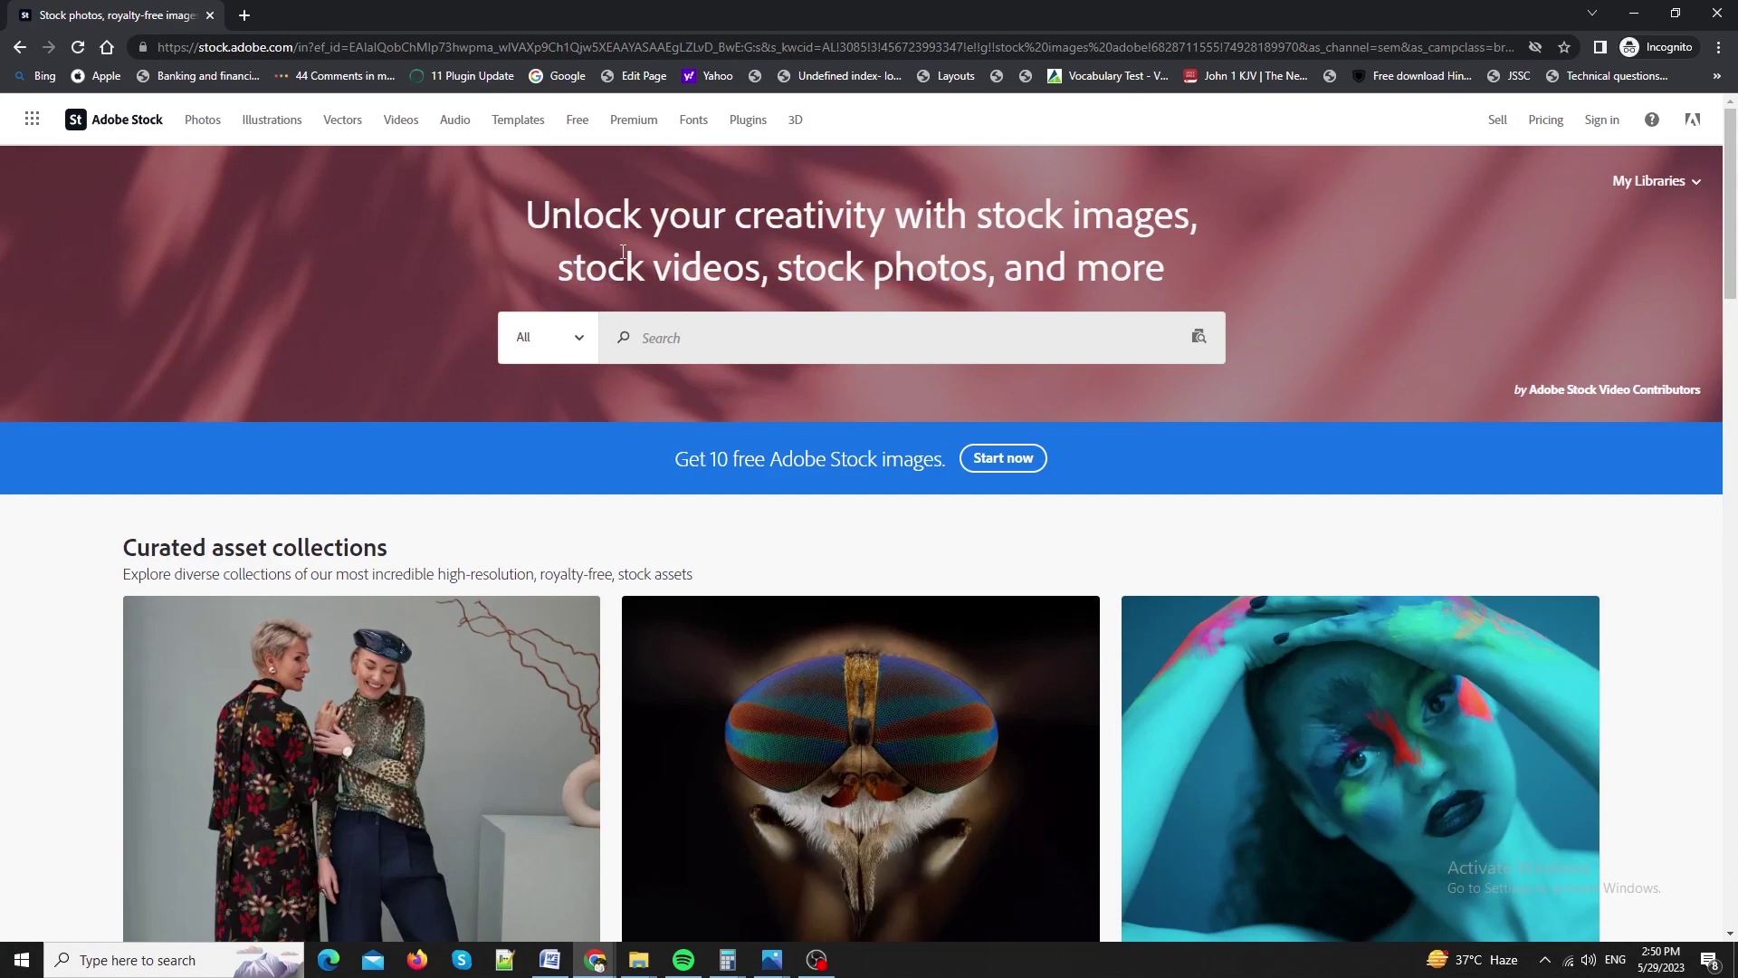
- Create a new Adobe account from Adobe Stock's Sell page and confirm the signup
click(1494, 129)
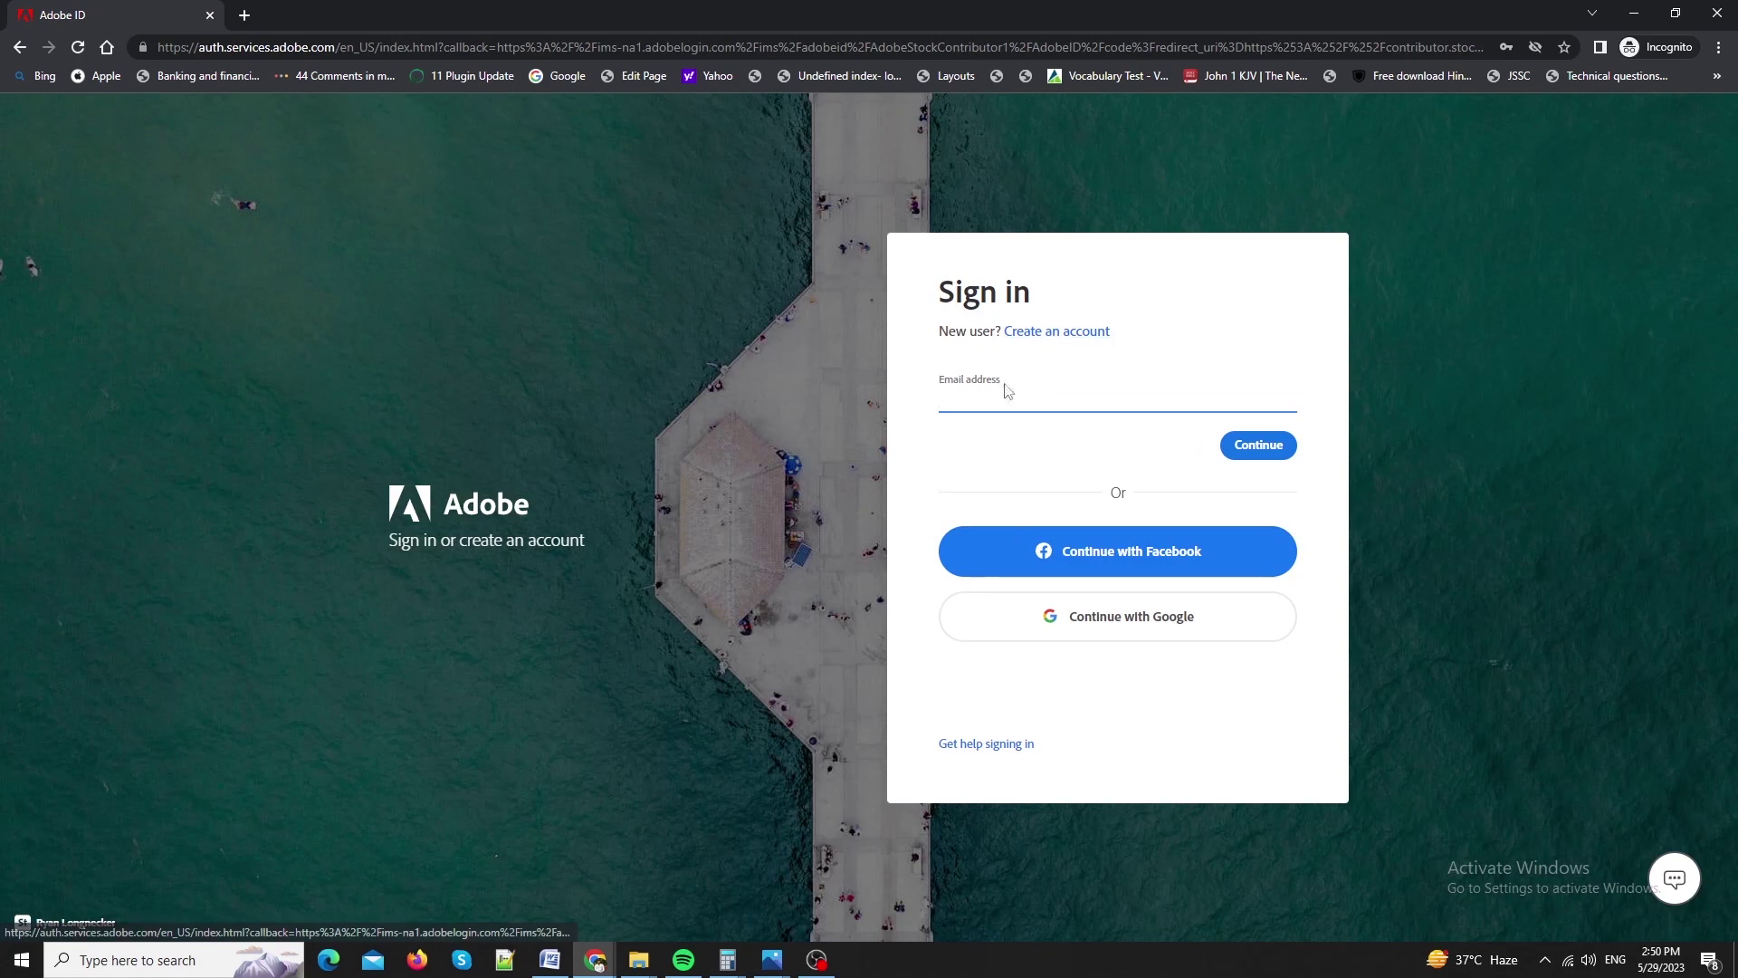
click(1052, 333)
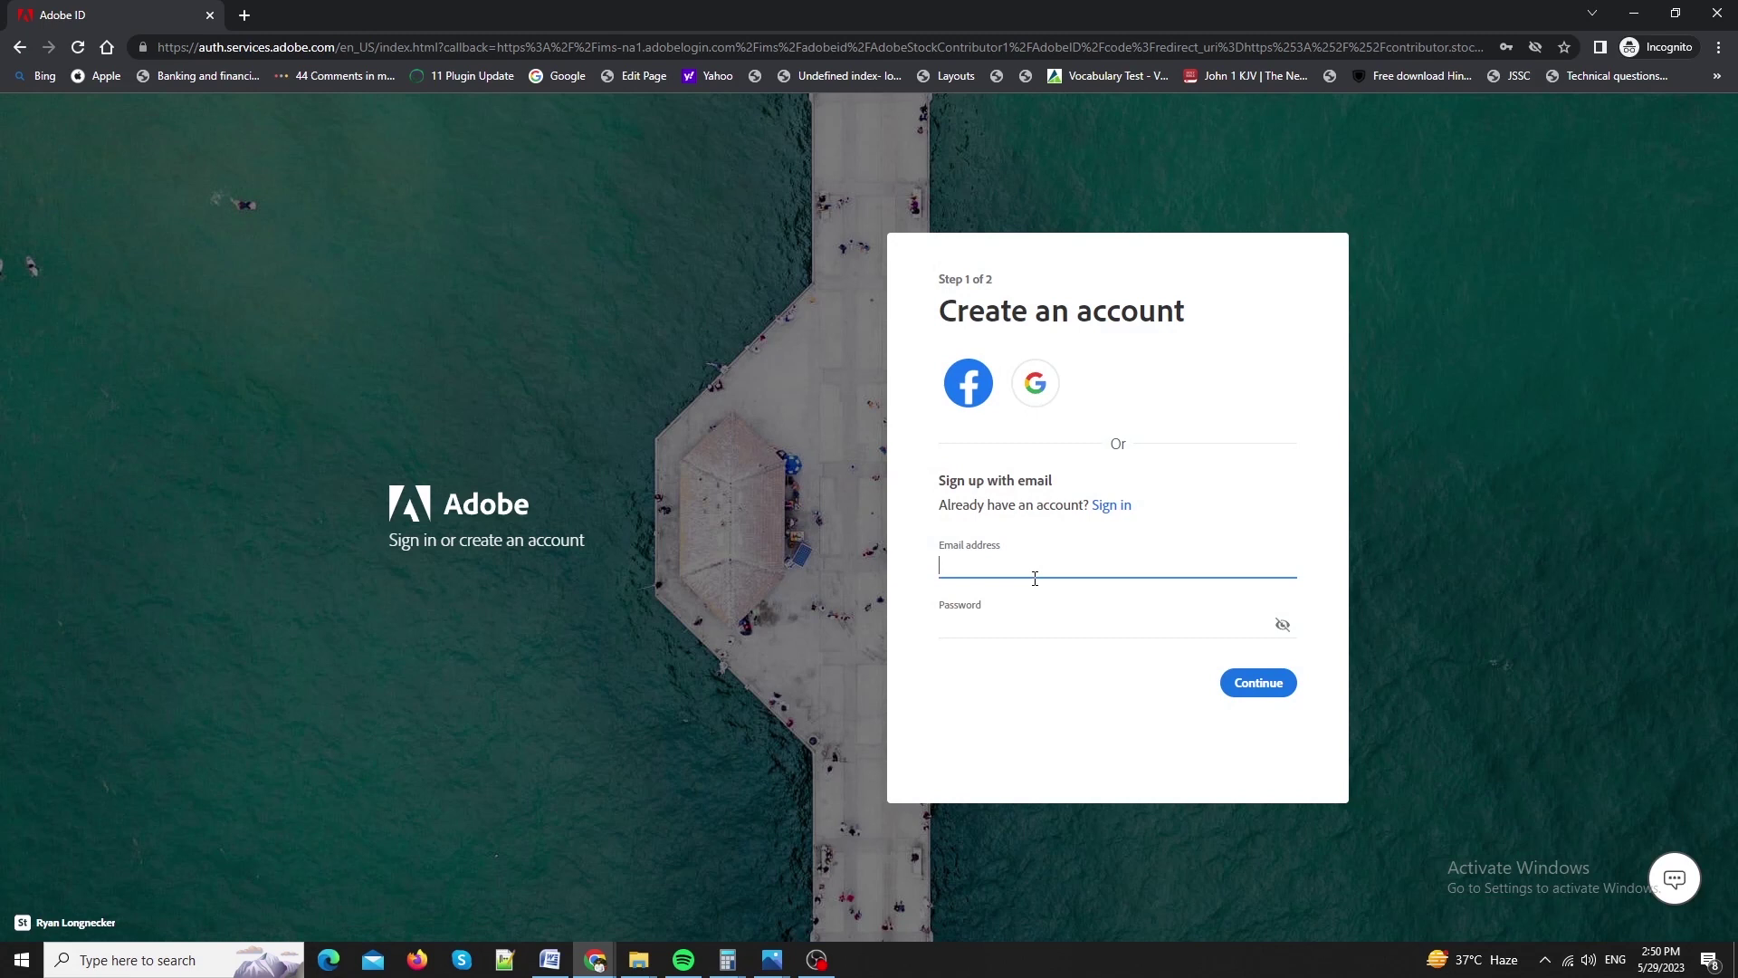
drag(703, 175, 1068, 176)
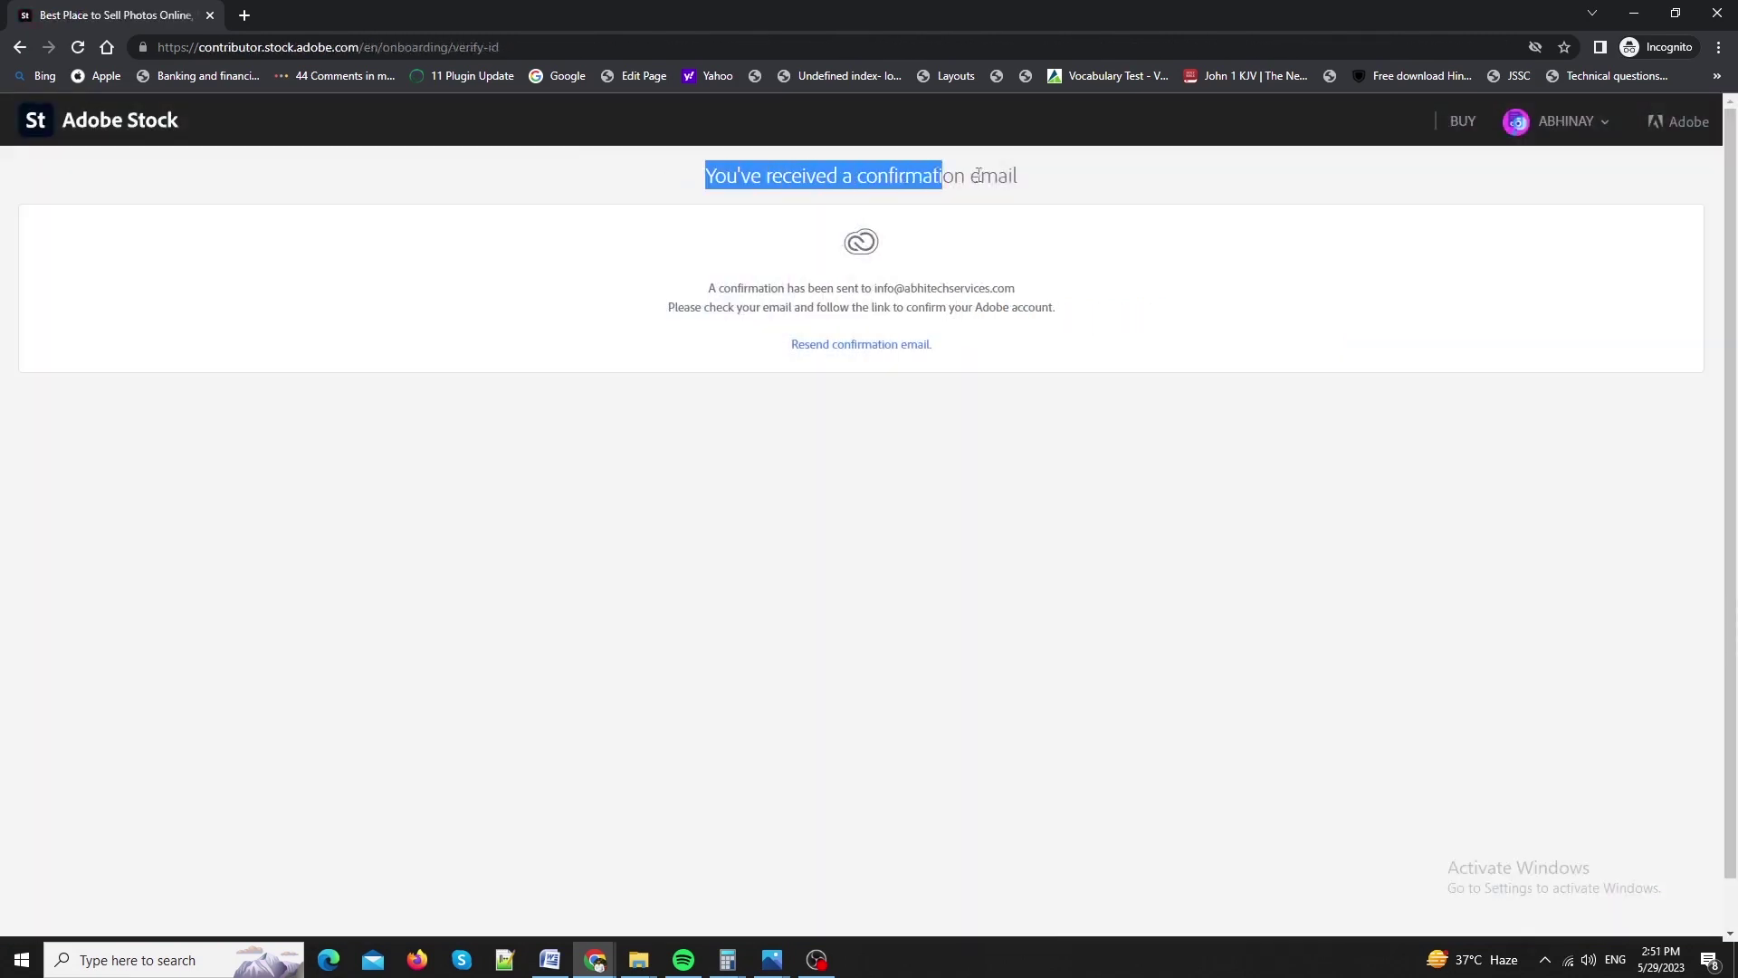
drag(708, 288, 1098, 310)
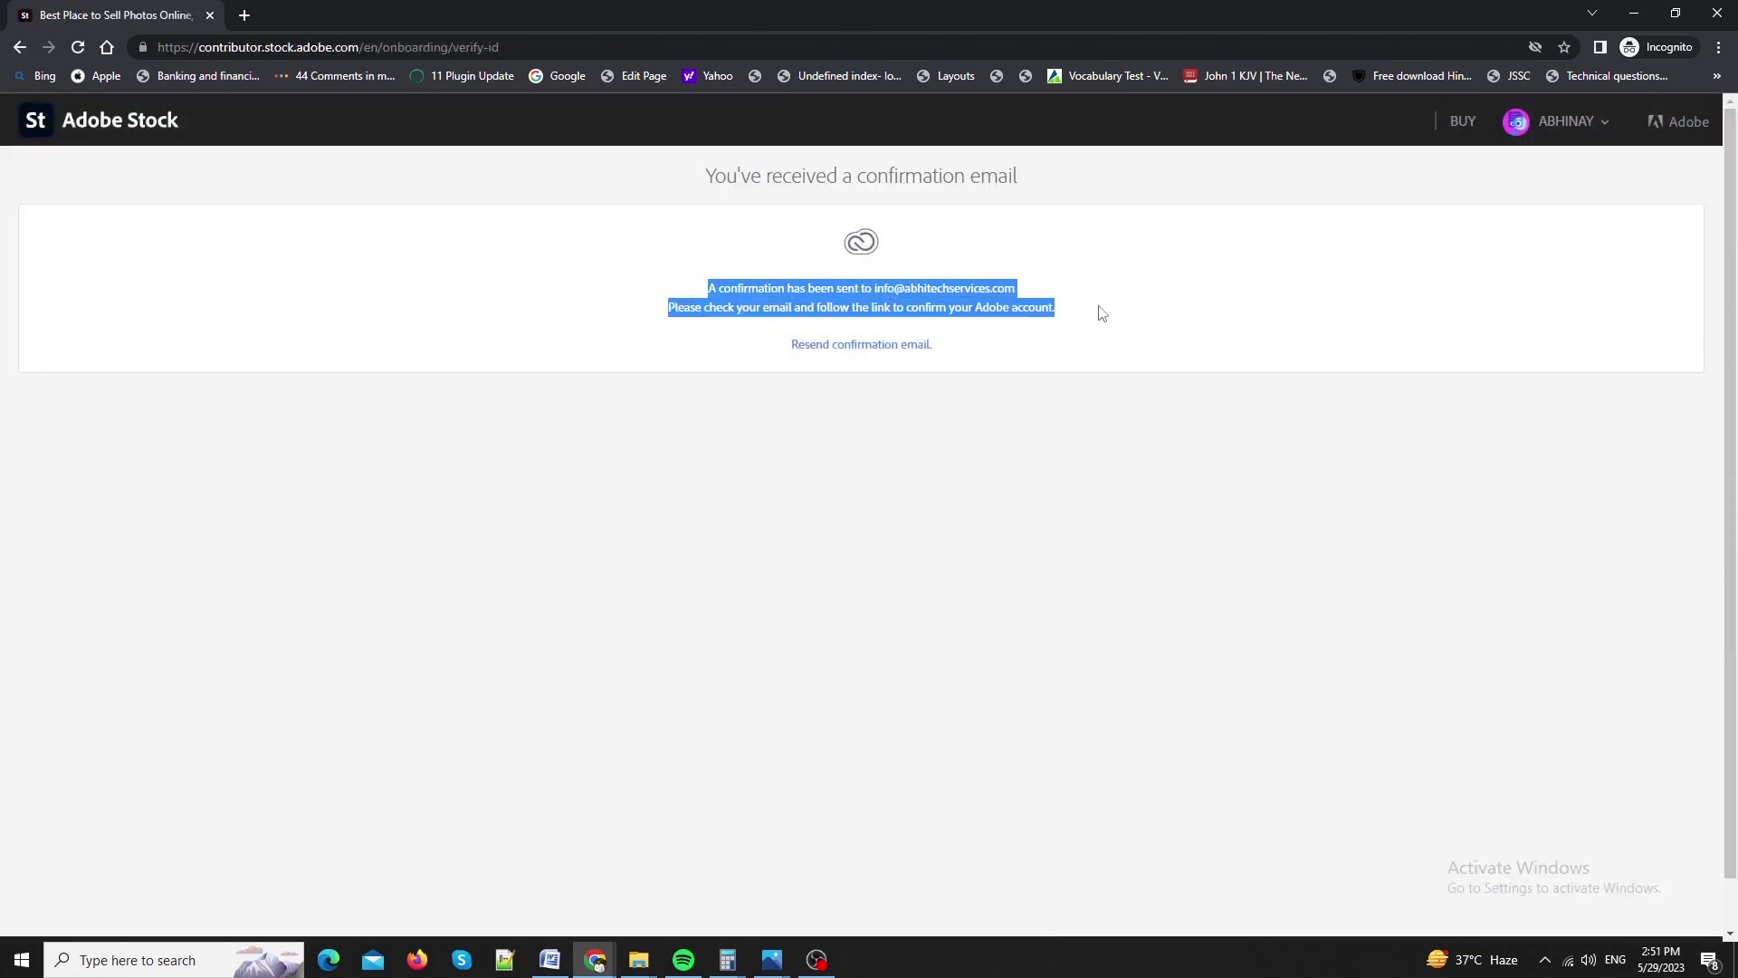
click(1136, 309)
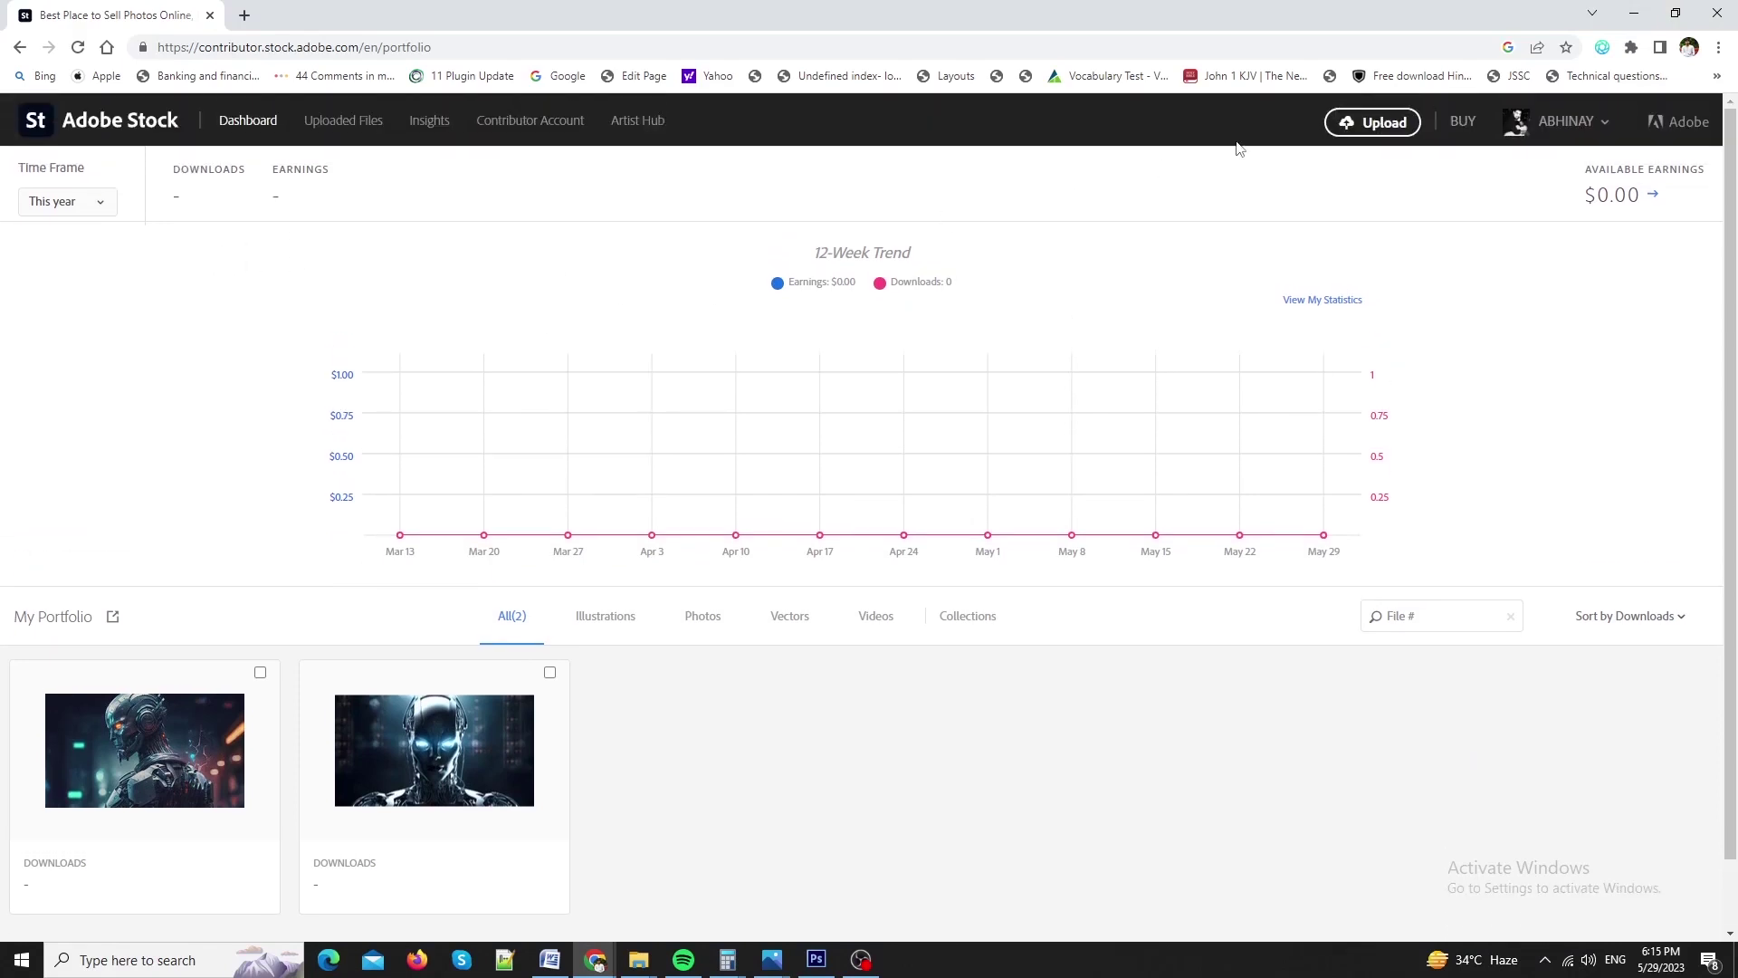
- Upload the cyborg image file from the Contributor dashboard's Upload button
click(1384, 128)
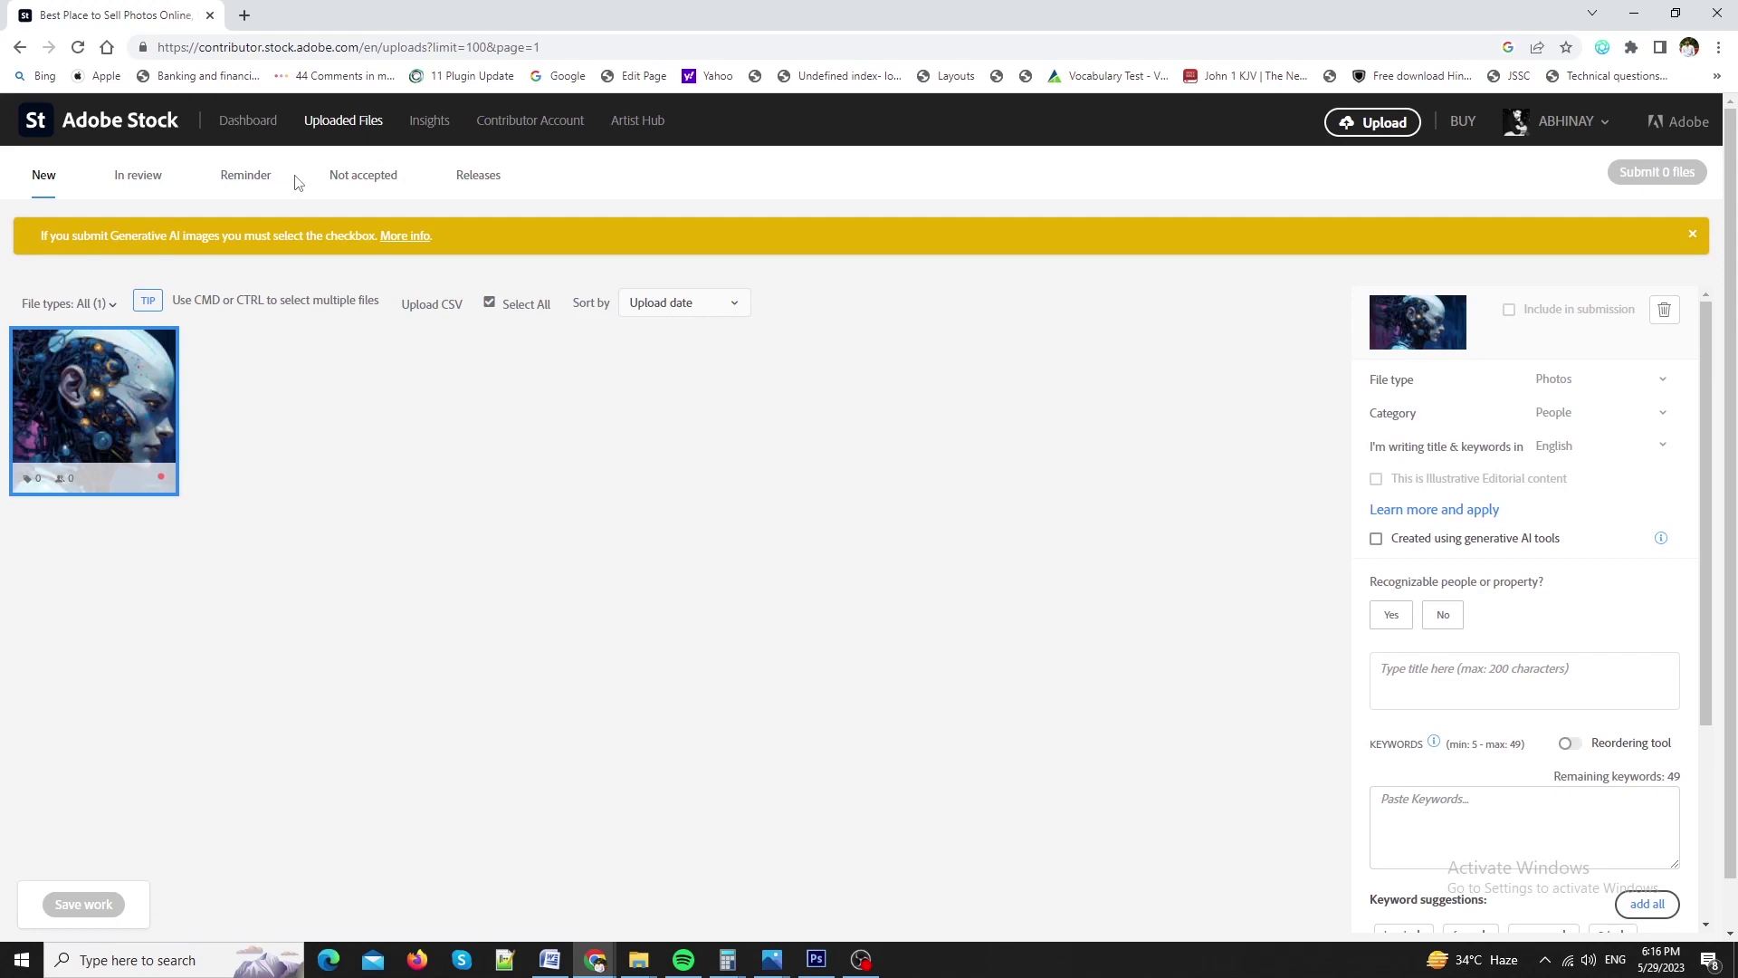
- Set file type Illustrations and category Technology, mark it generative AI, with no people or property
click(1573, 385)
click(1568, 418)
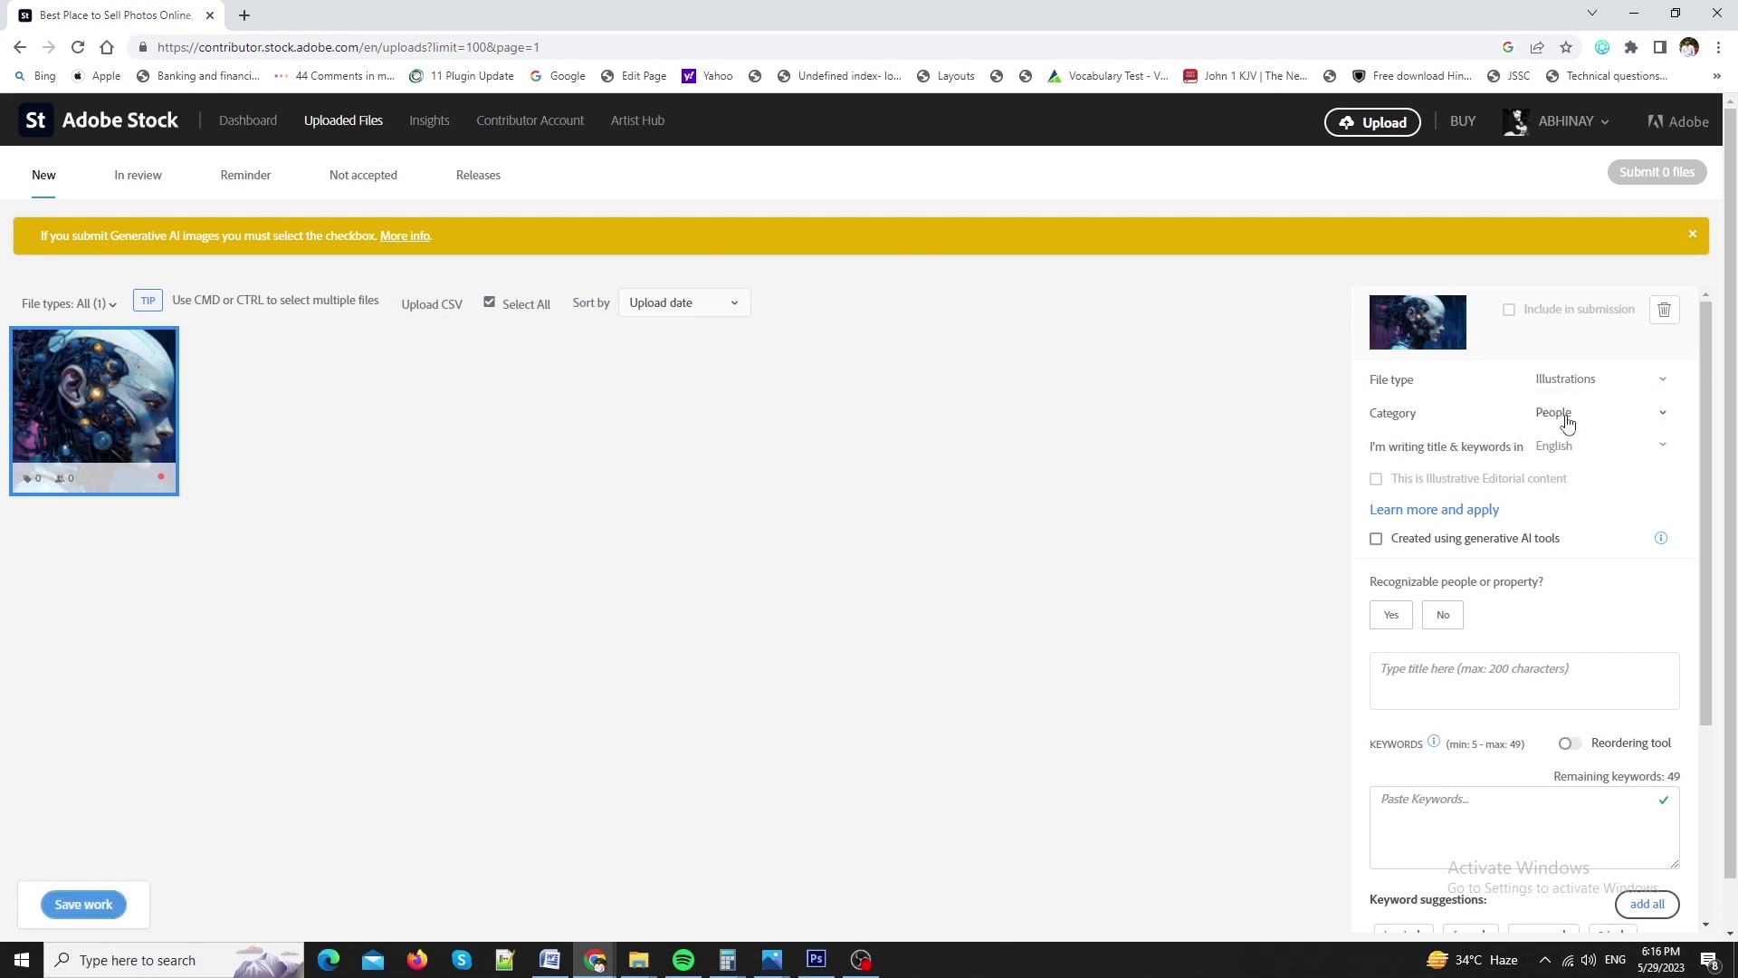
click(1592, 421)
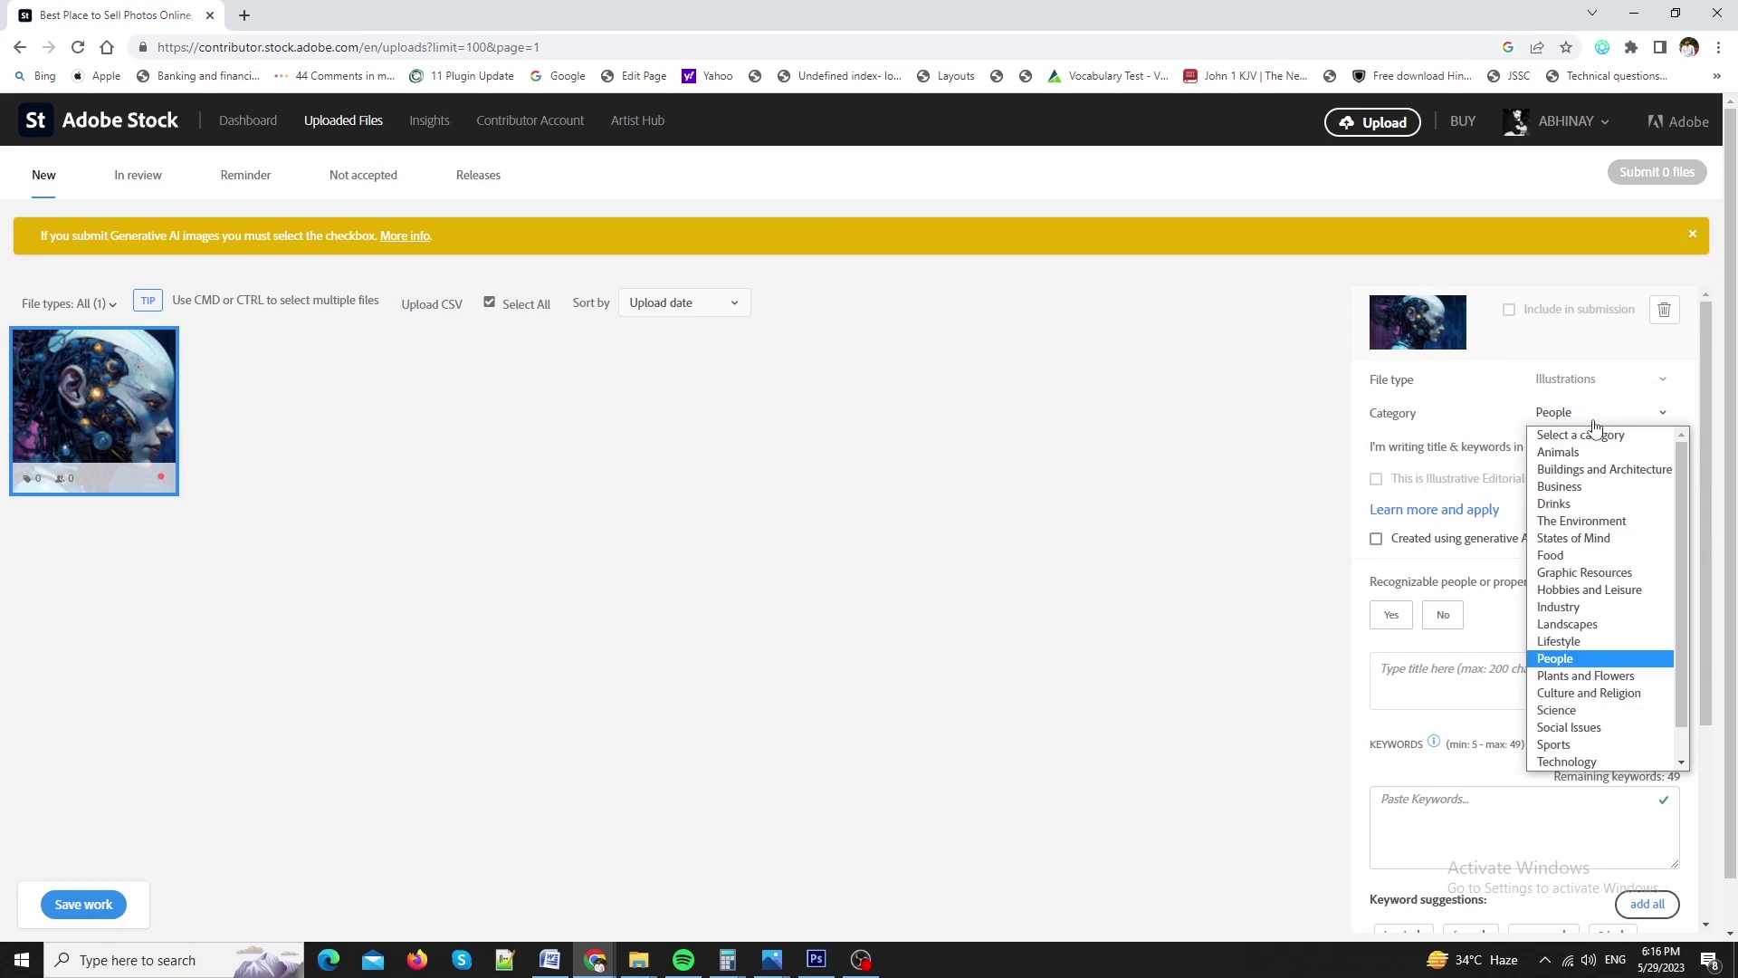
scroll(1611, 688, down, 1)
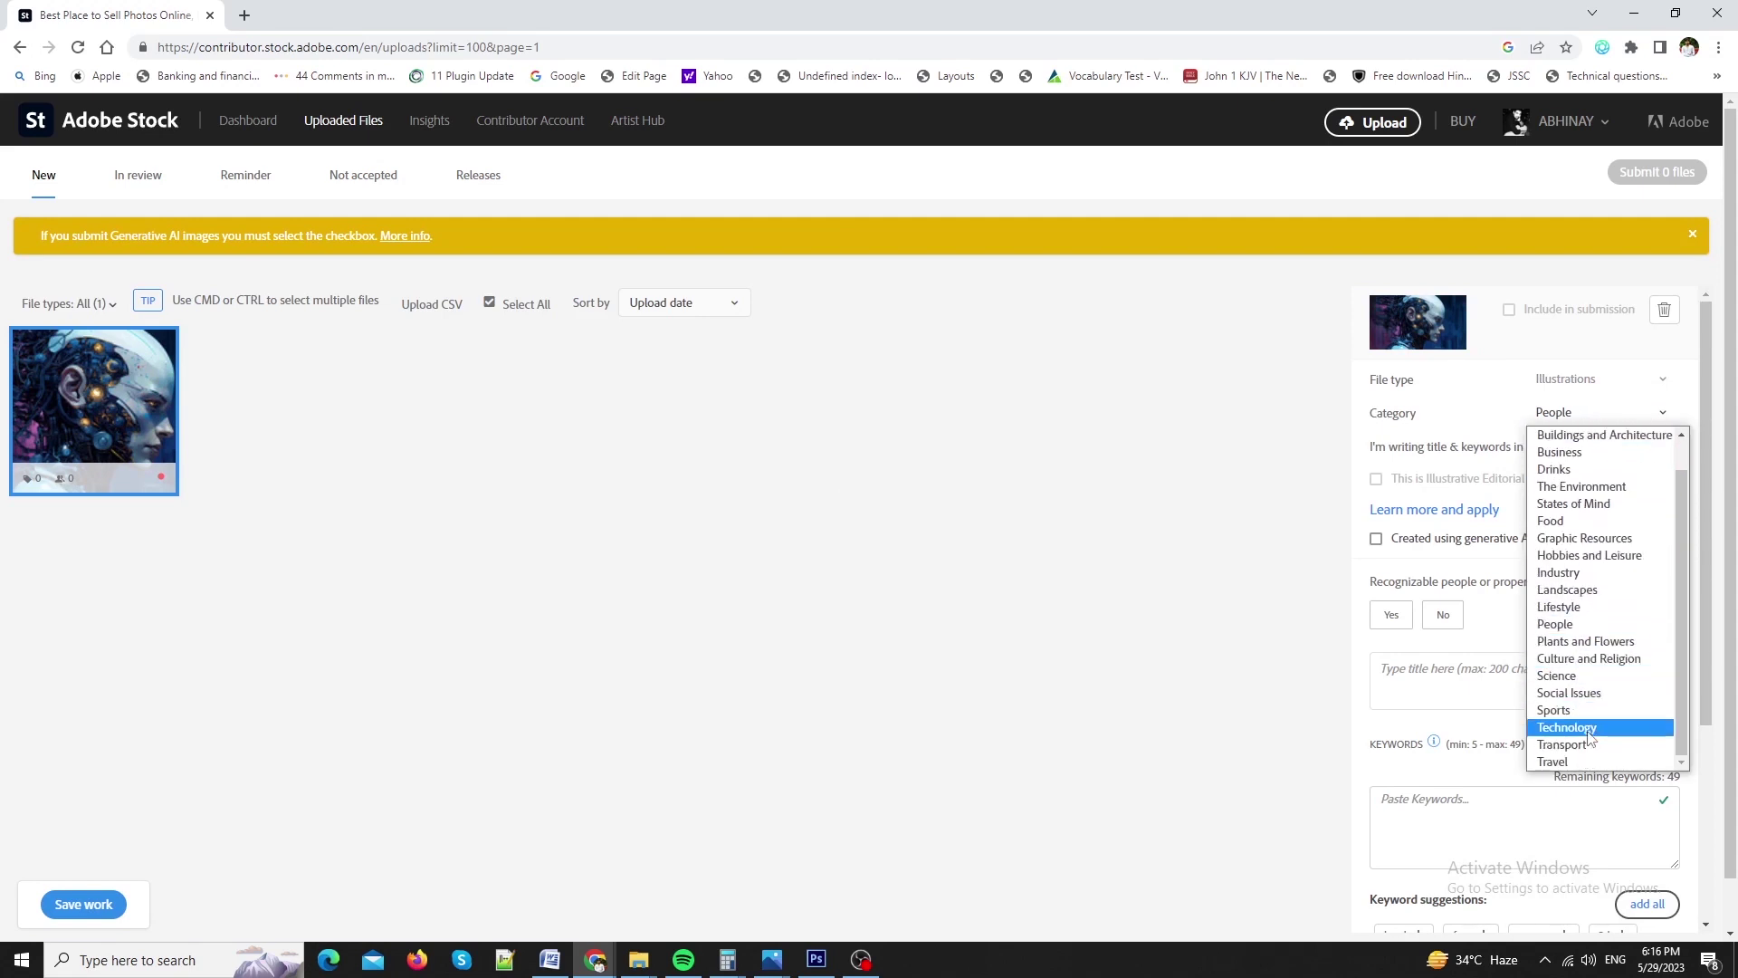
click(1593, 730)
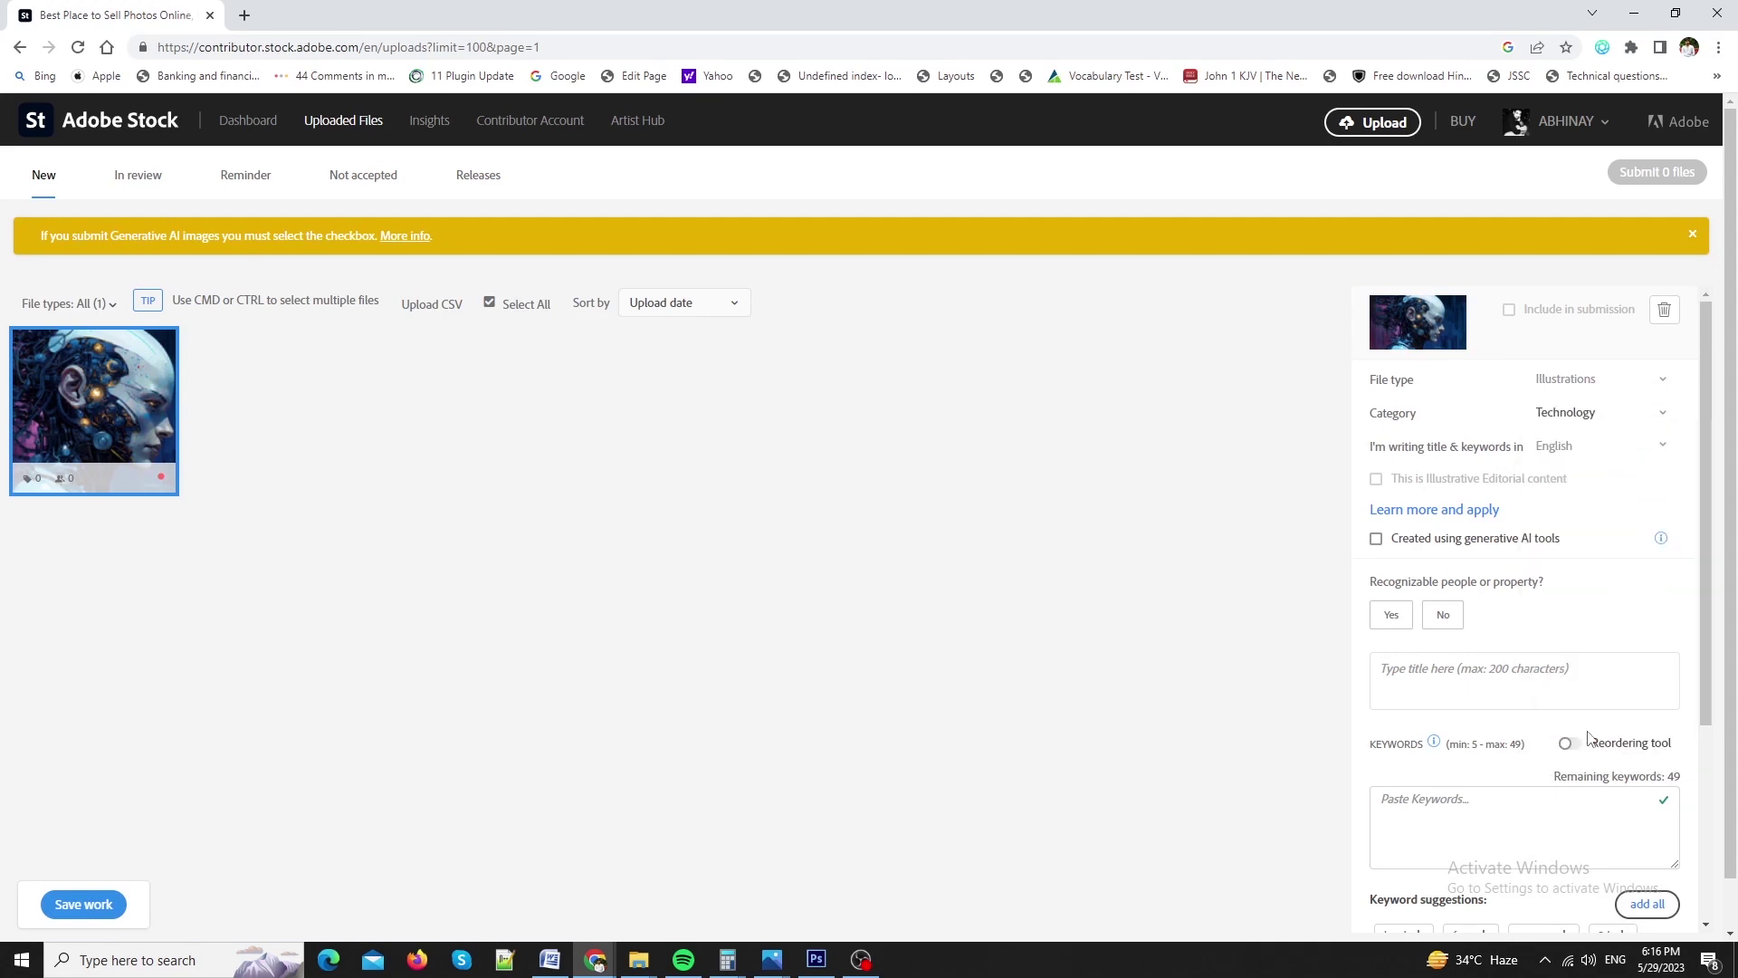
click(1377, 540)
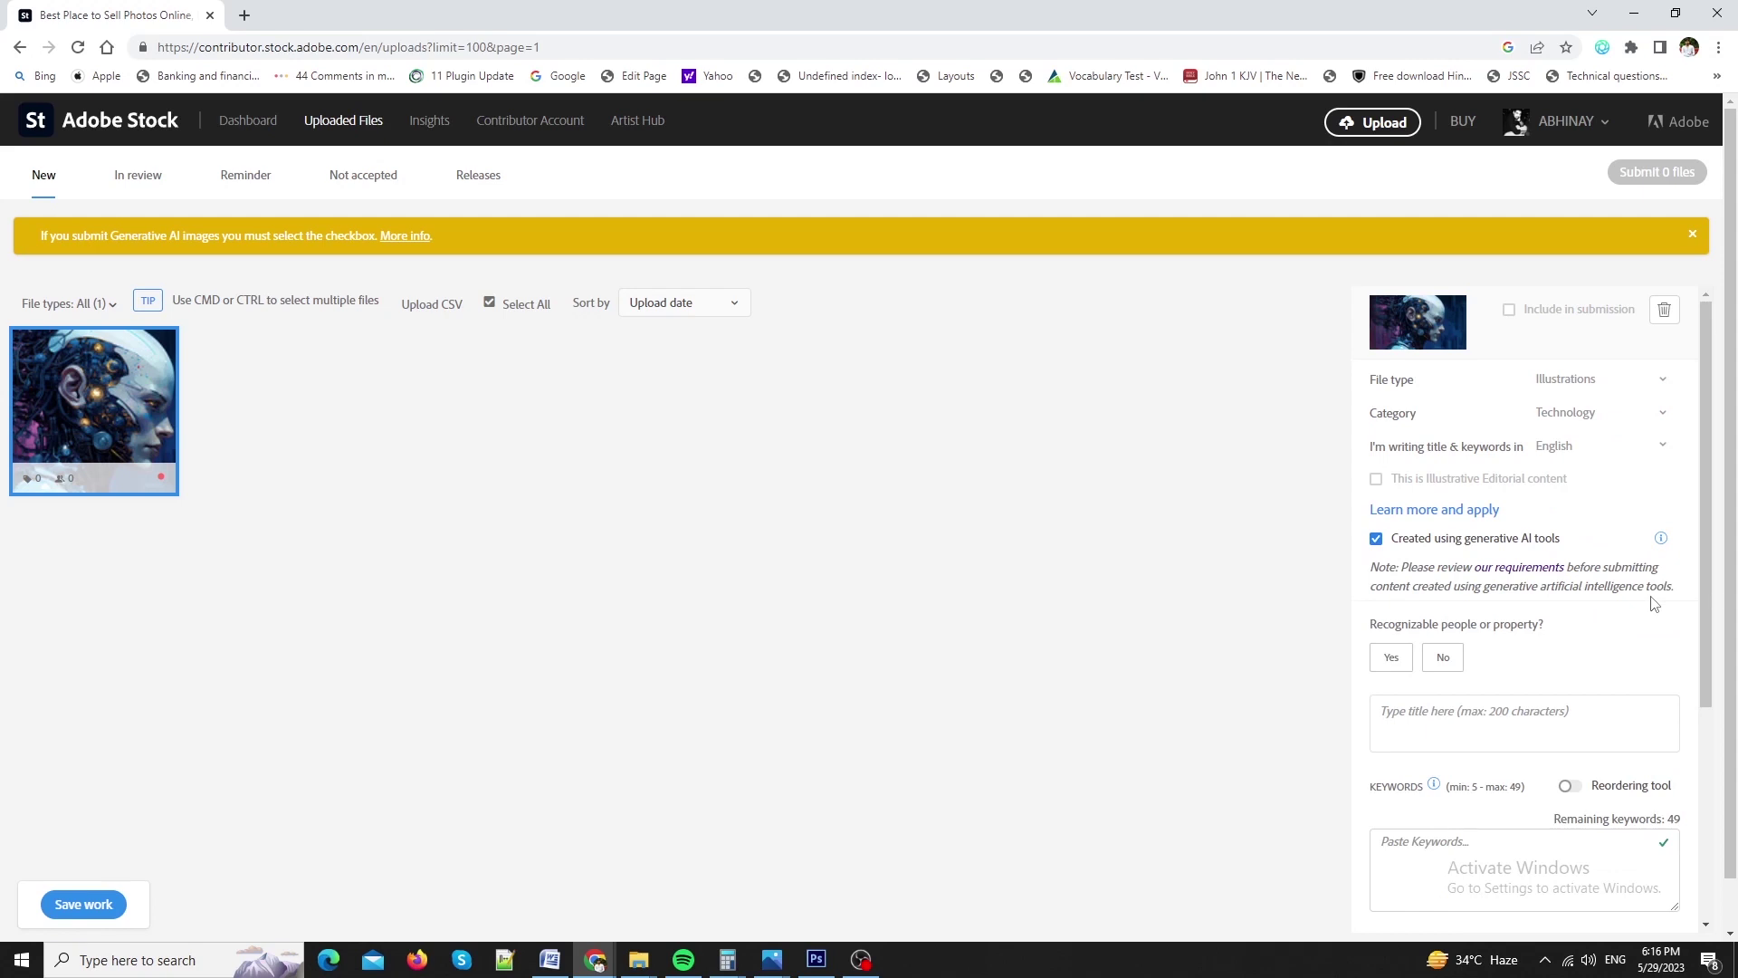
click(1442, 658)
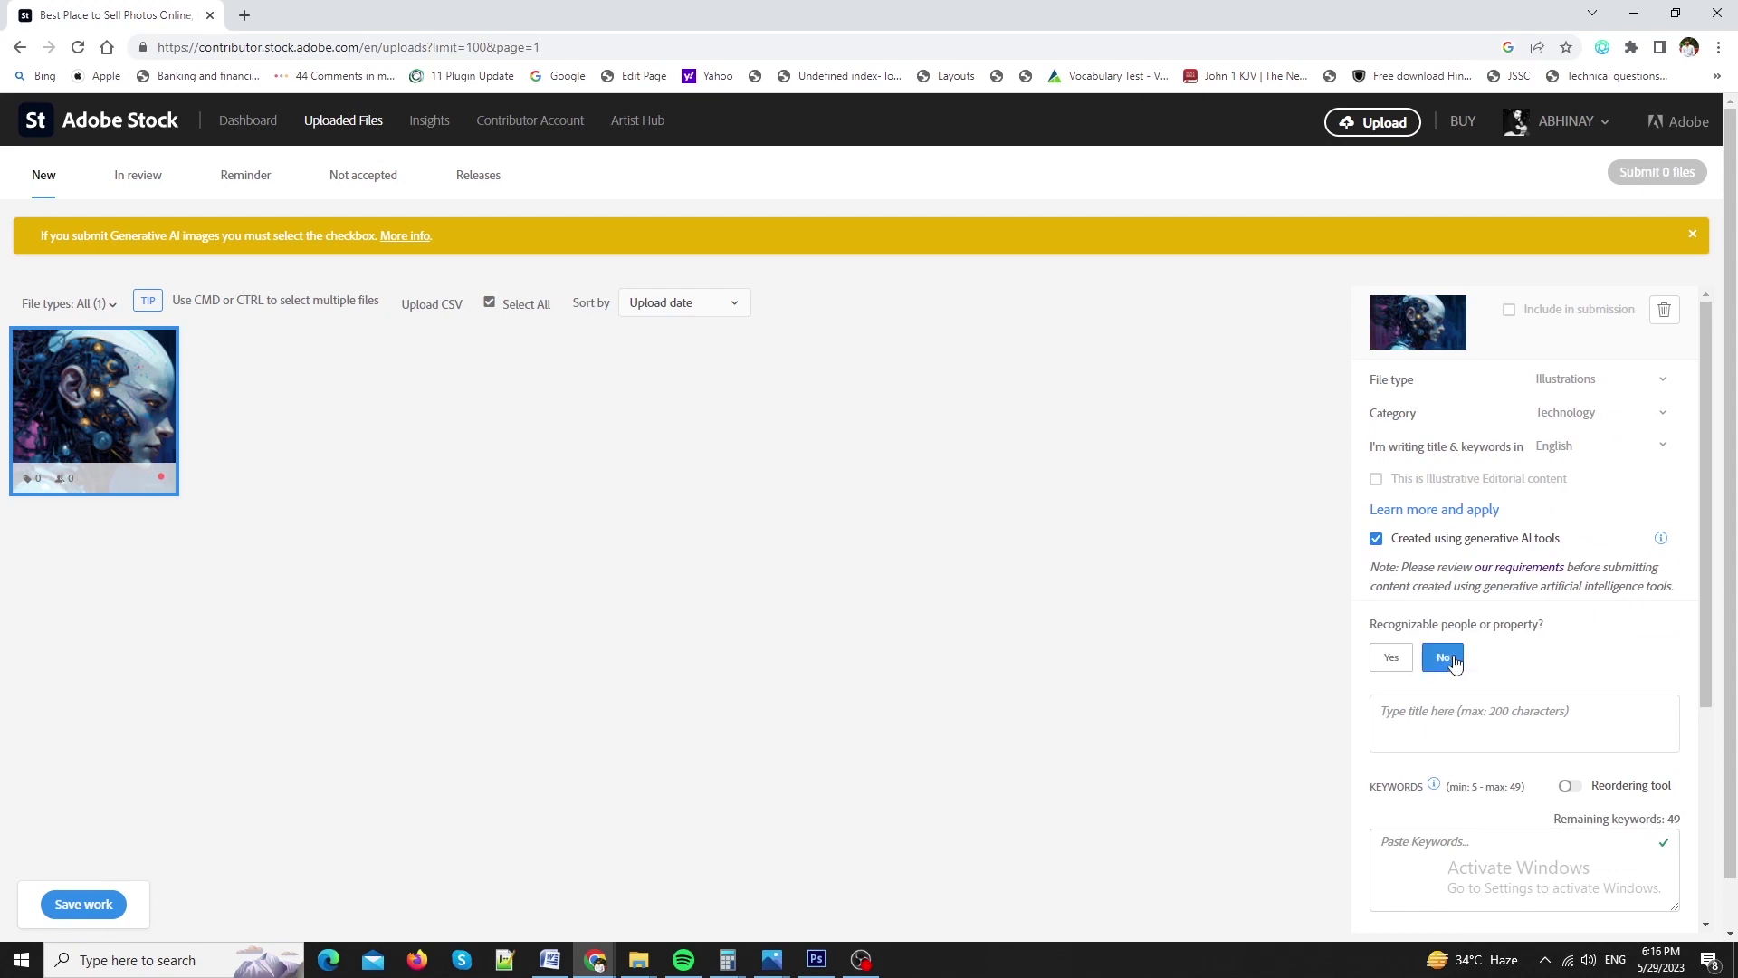
- Title it 'Artificial Intelligence Futuristic Robot With abstract background' with keywords ai, futuristic, robot, cyborg, artificial intelligence, brain, 3d, art
click(1442, 713)
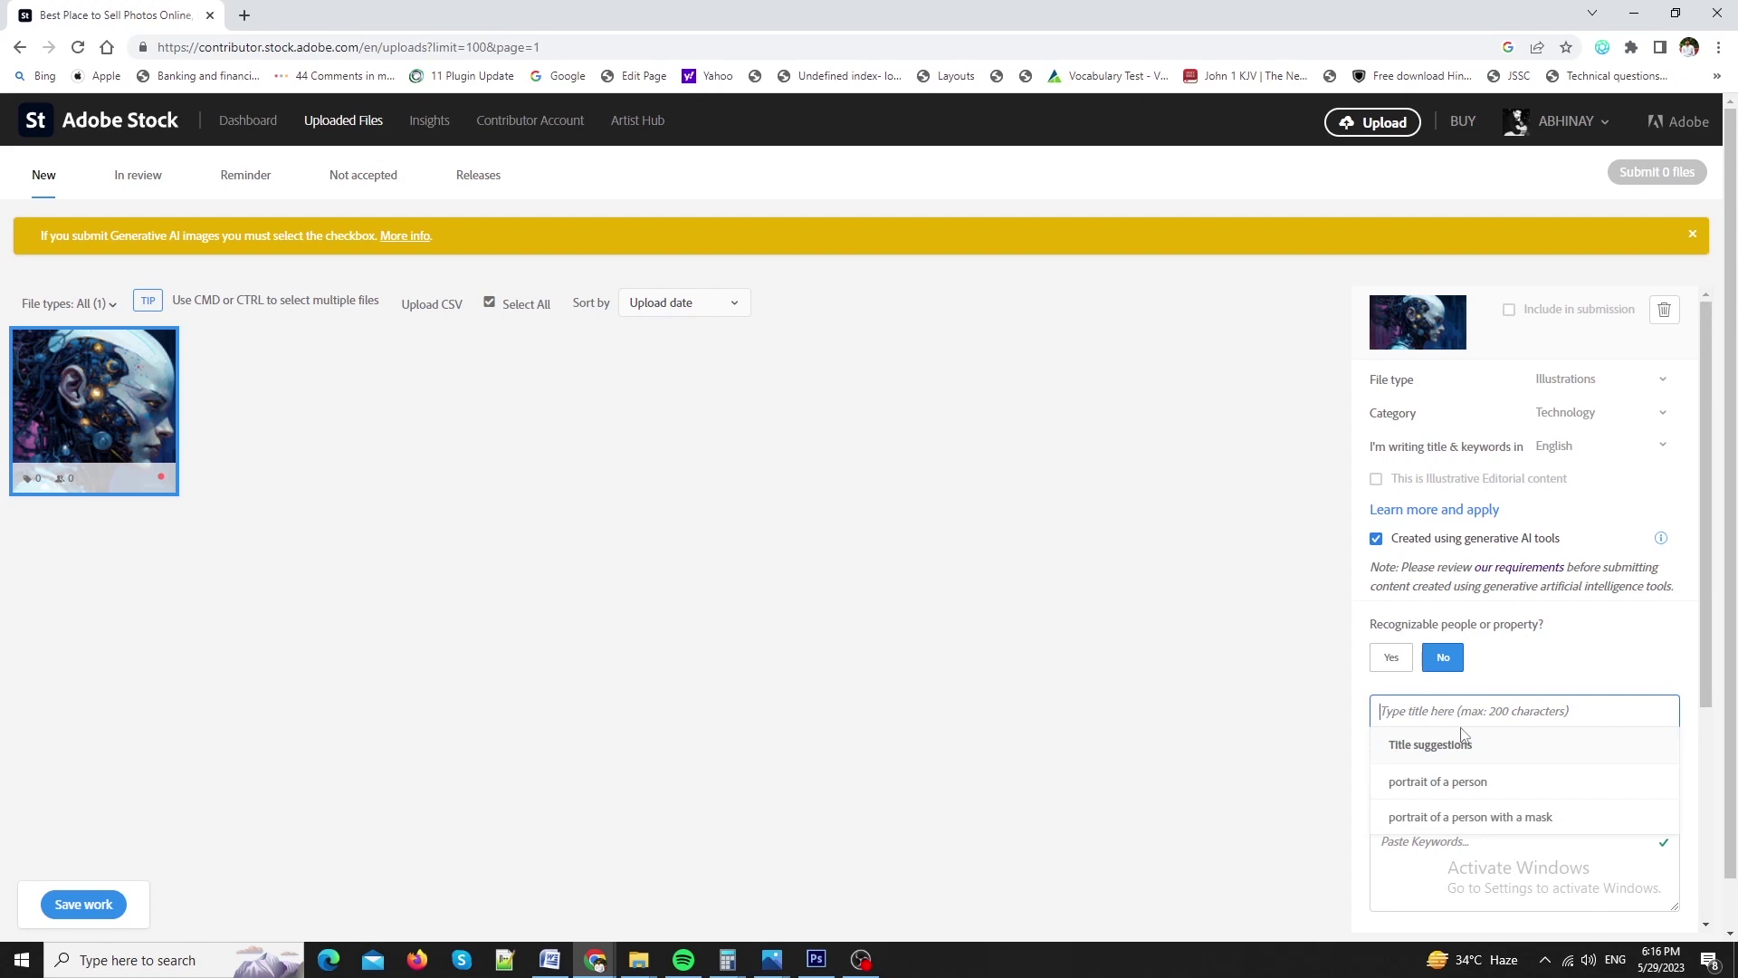
text(Arti)
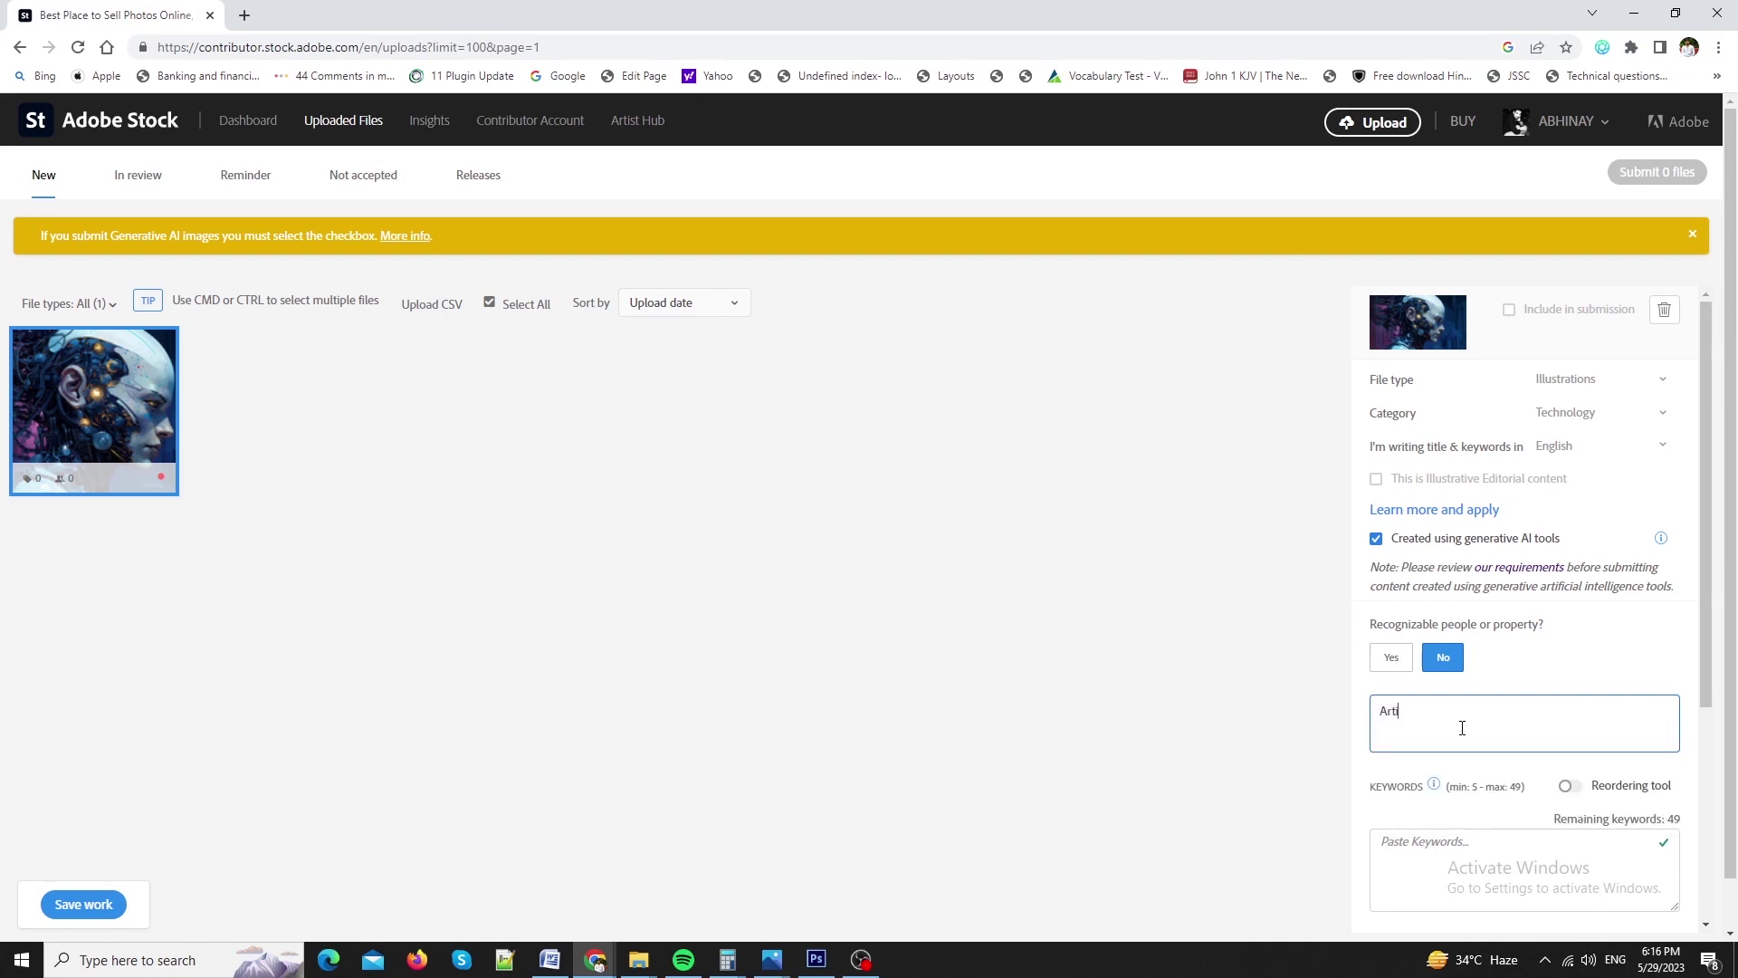
text(ficial Intelligence Futuristic Robot With abstract b)
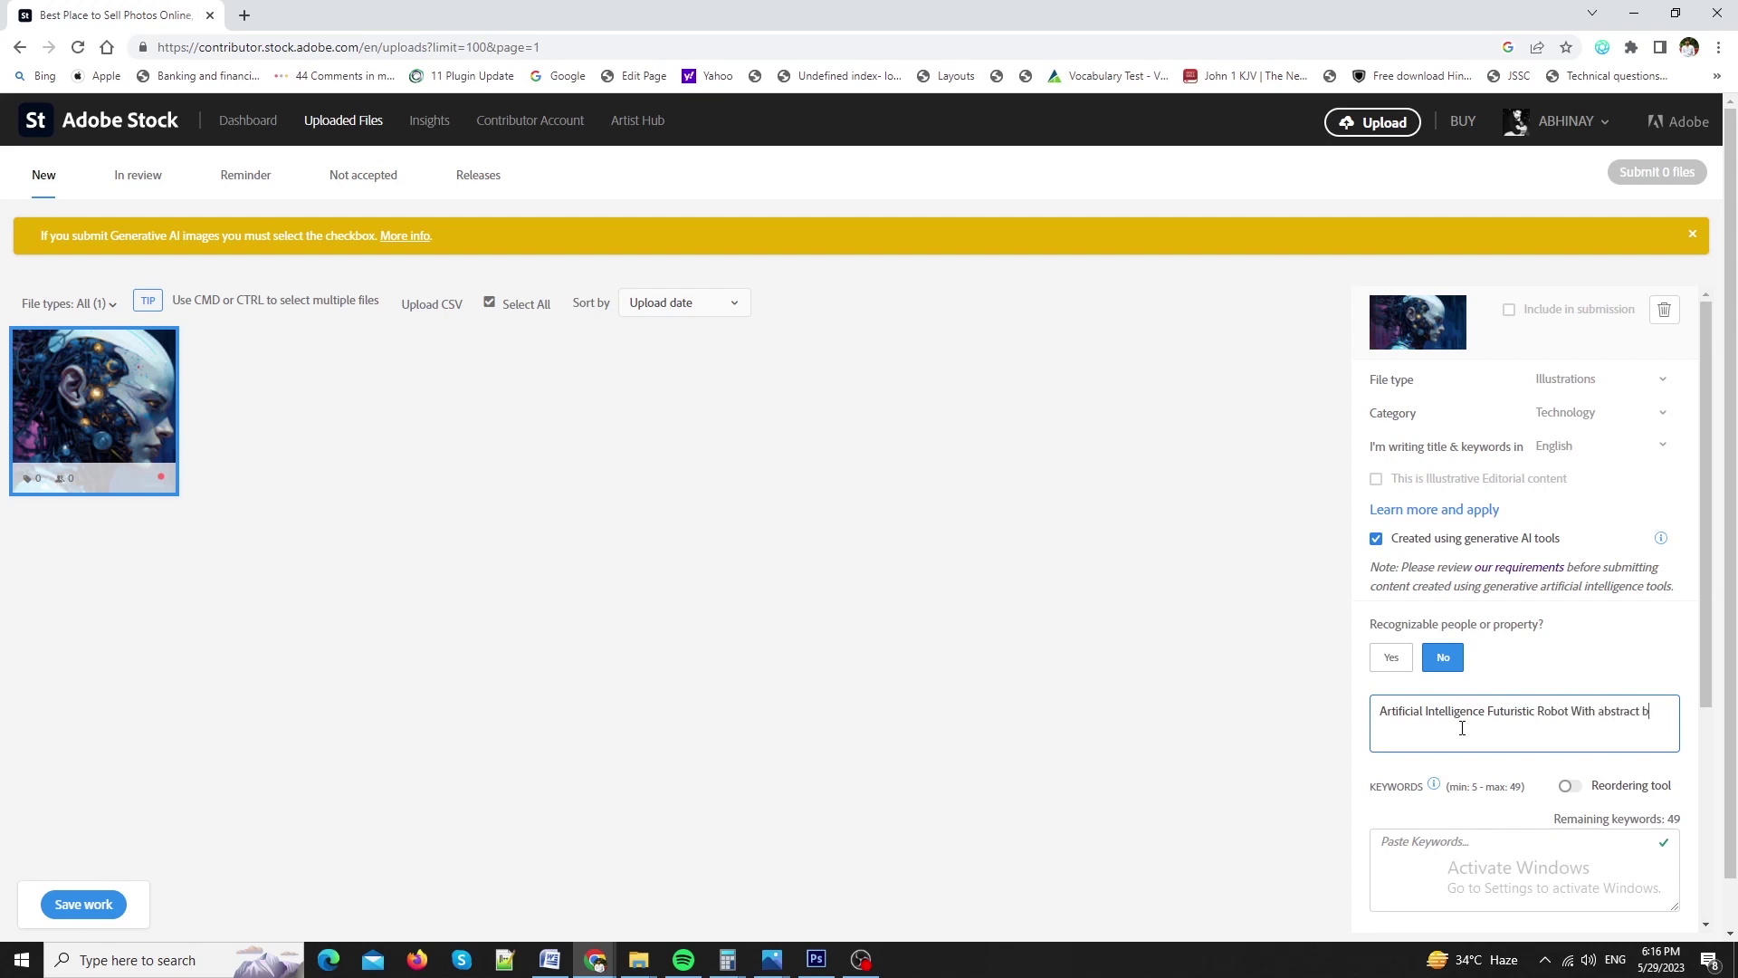
text(ackground)
key(Tab)
scroll(1461, 727, down, 4)
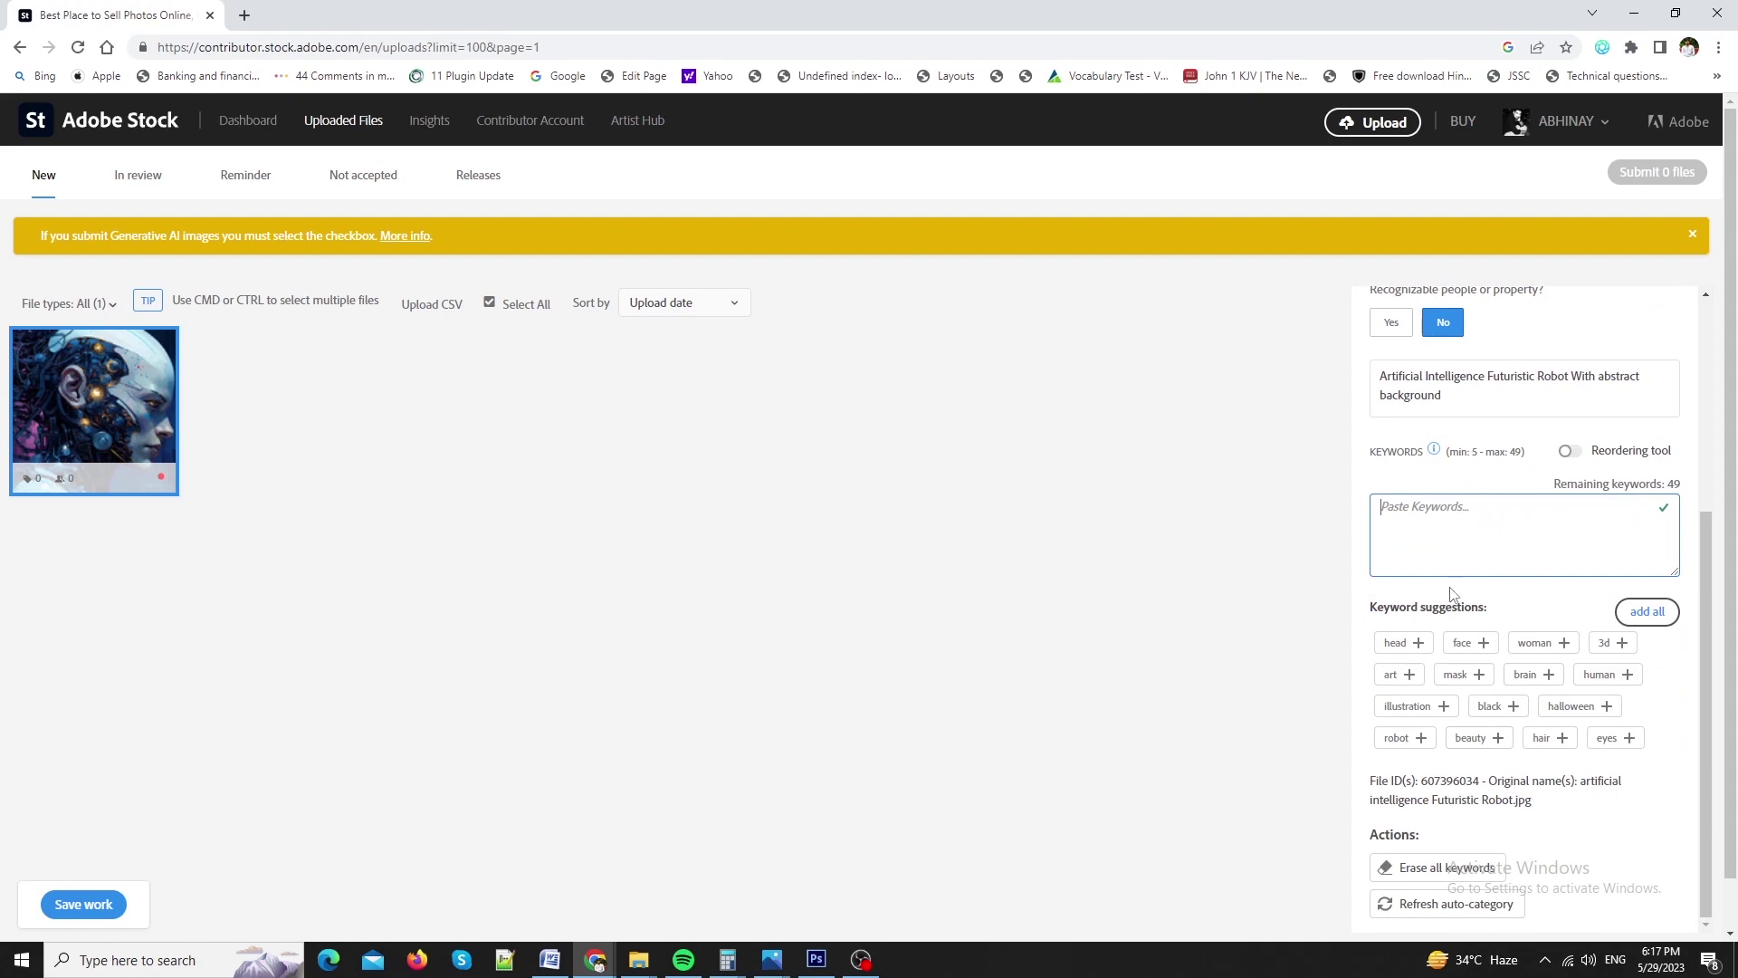
text(ai, futu)
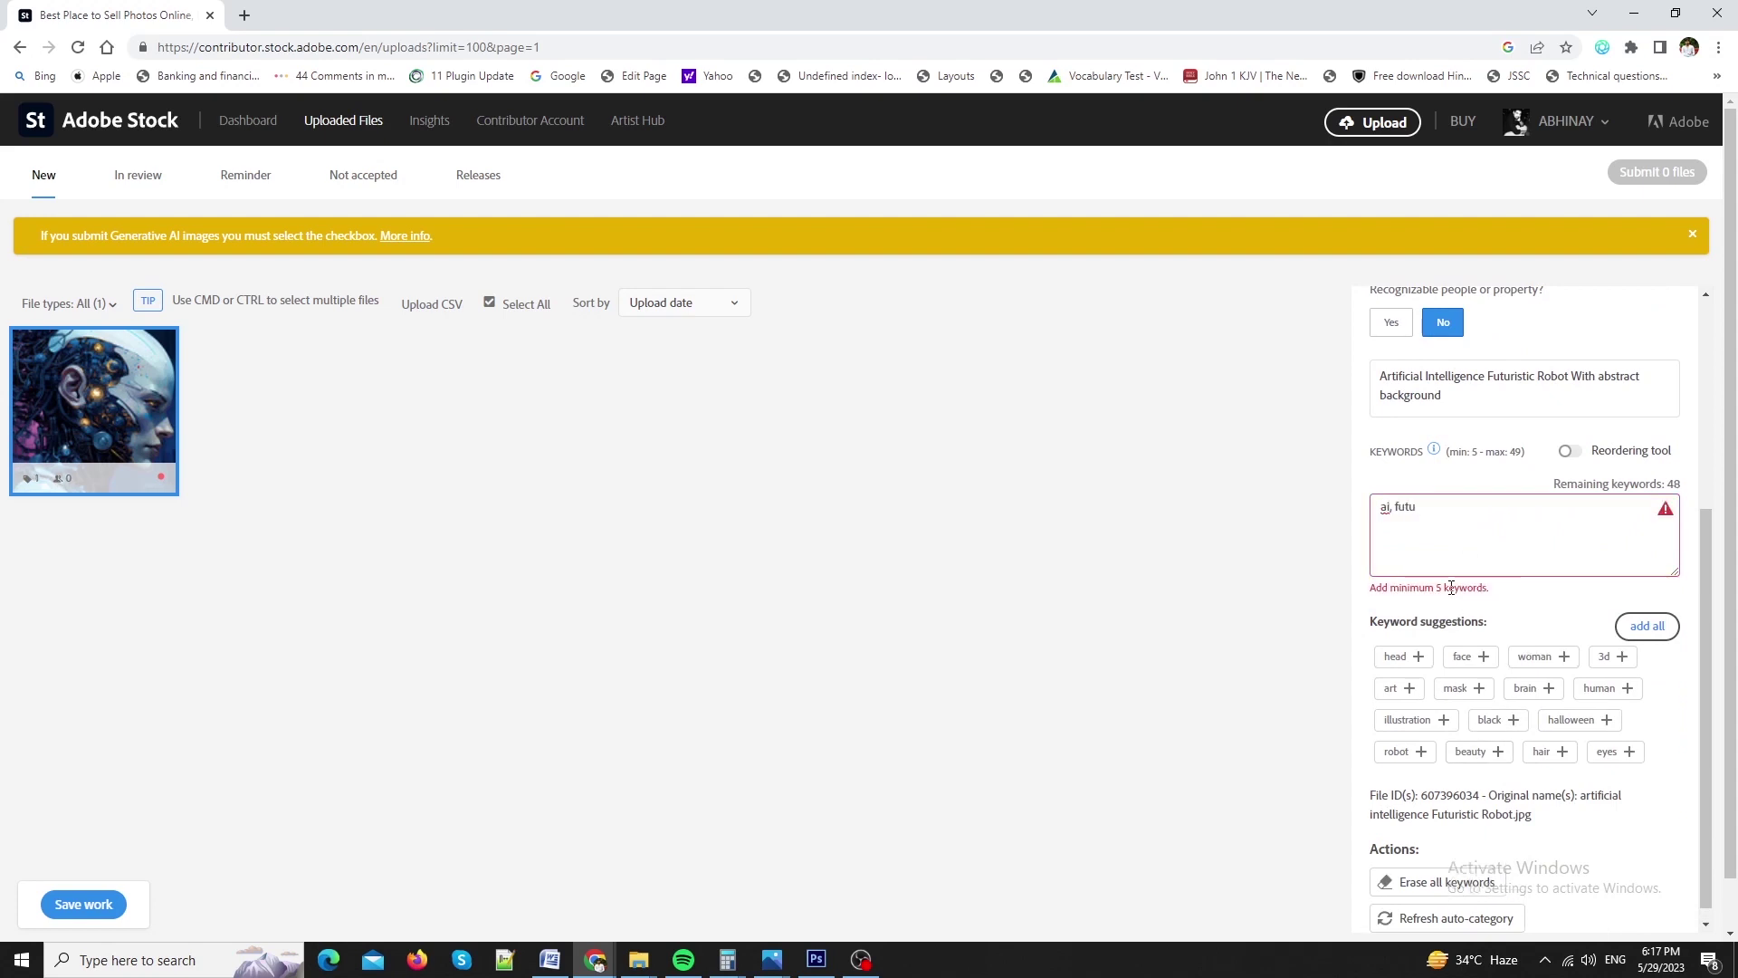
text(ristic, robot, cyborg, artificial intelligence)
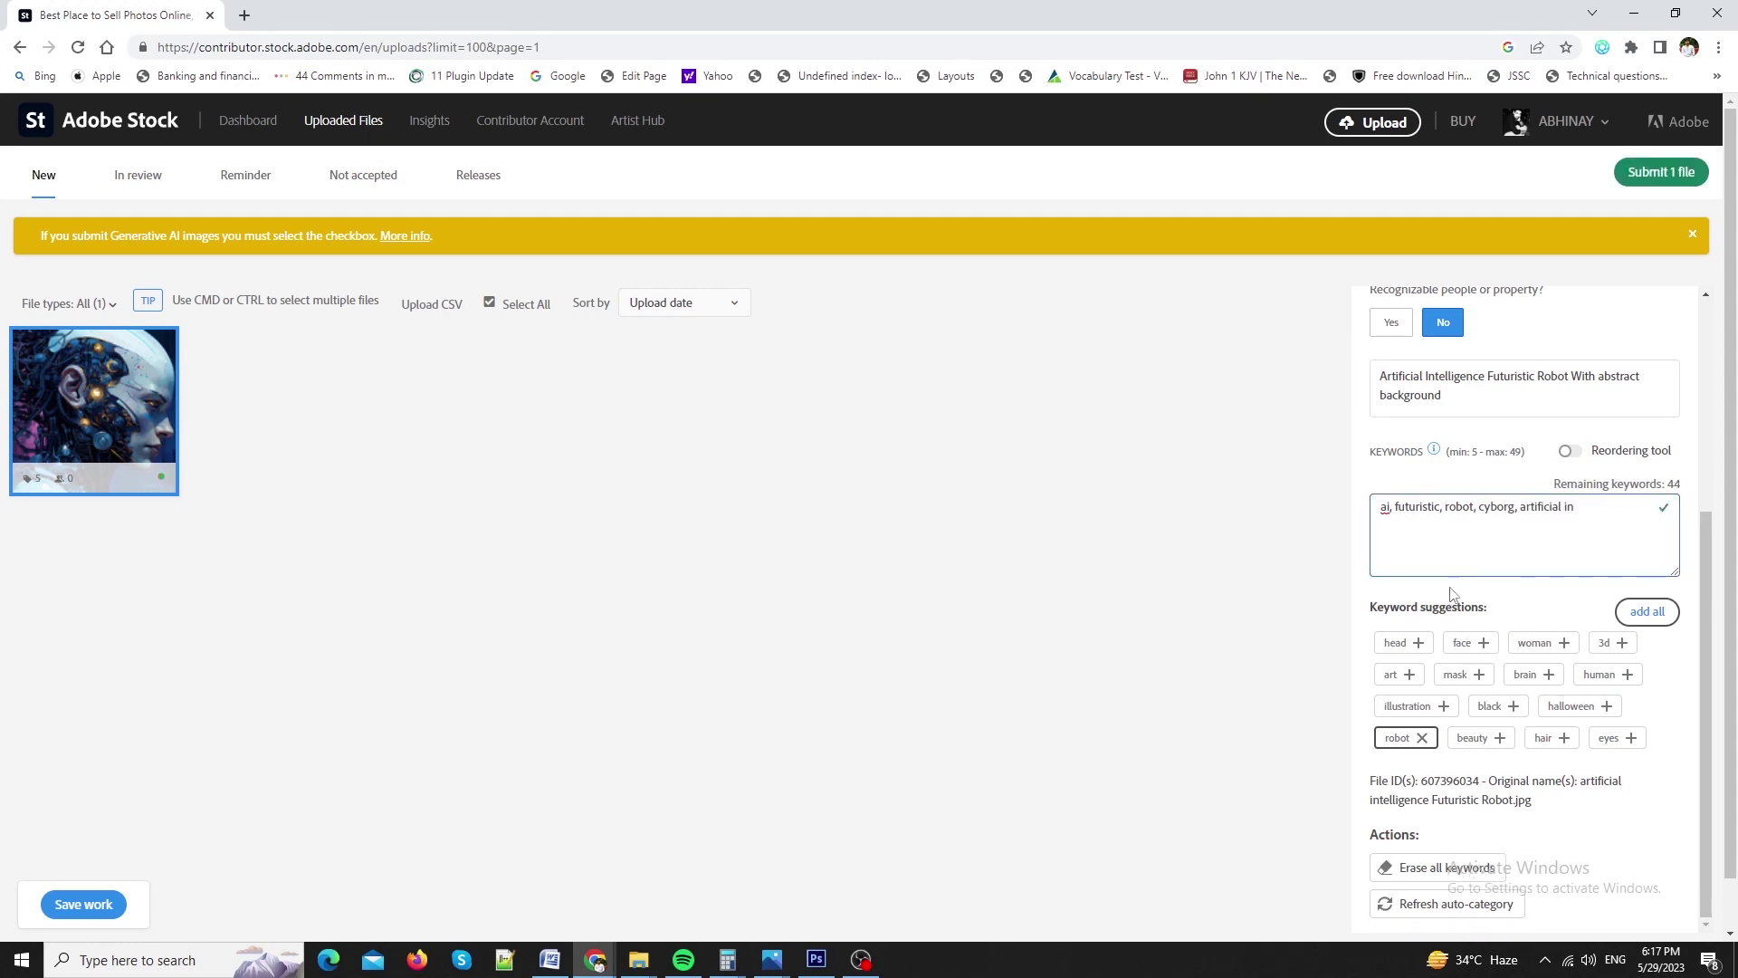
click(1532, 675)
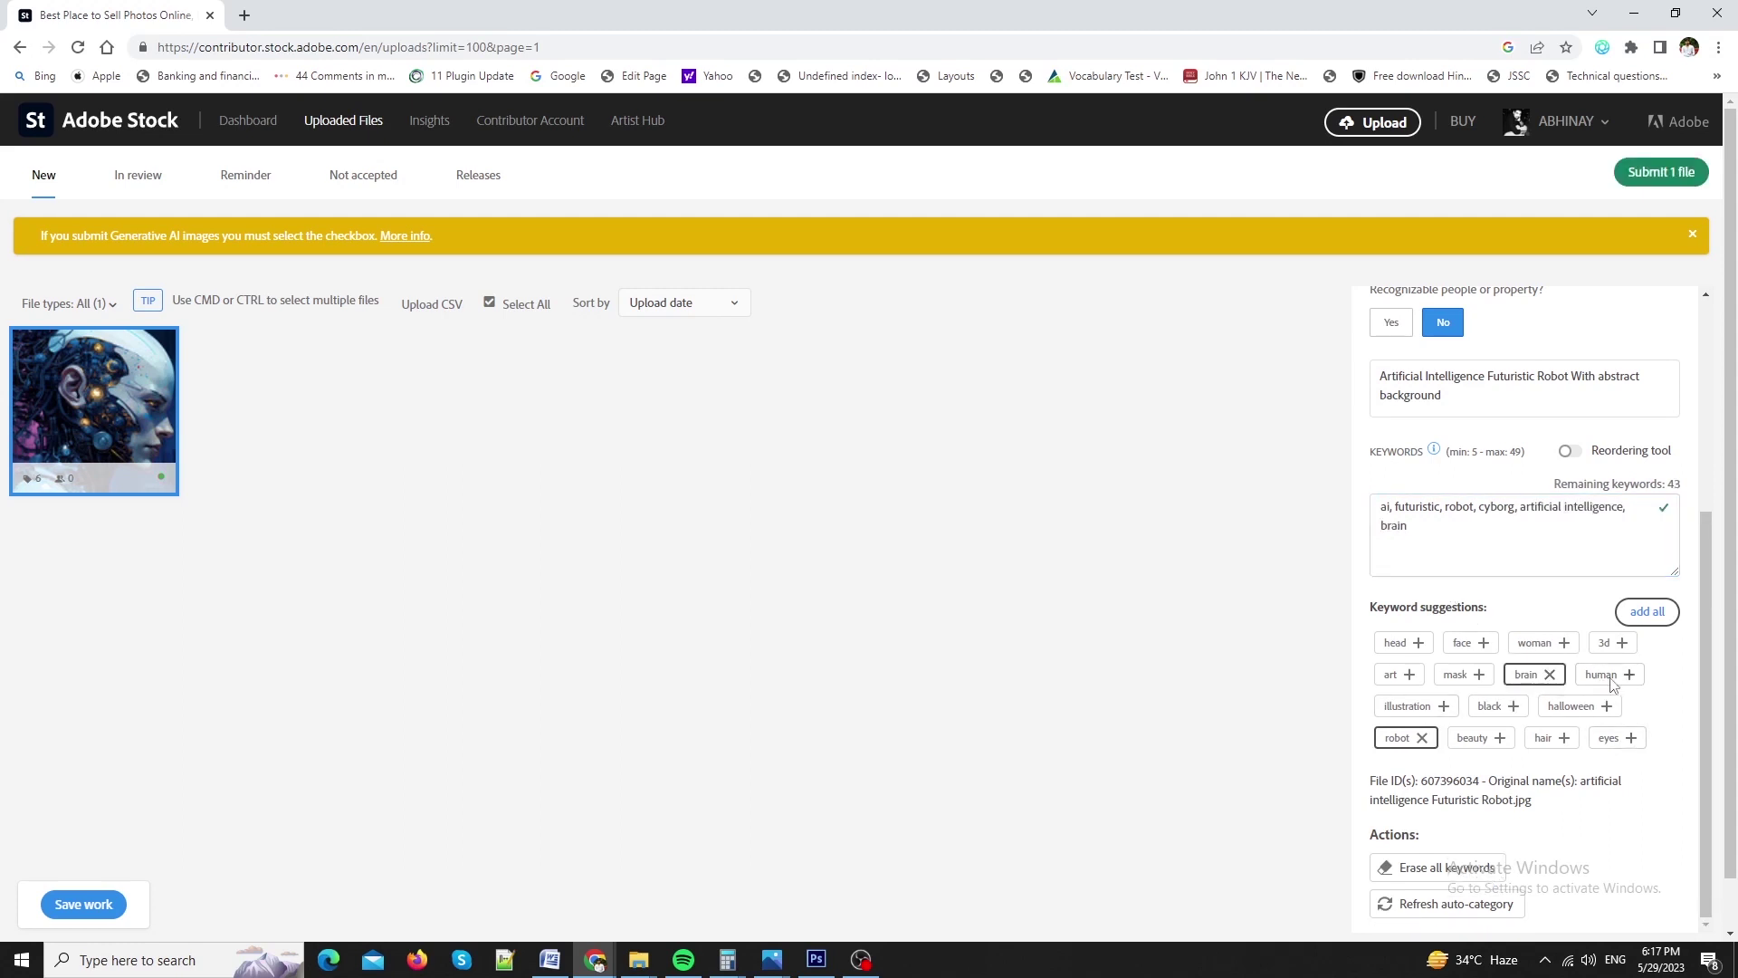
click(1611, 643)
click(1399, 674)
scroll(1485, 715, down, 1)
scroll(1485, 713, up, 5)
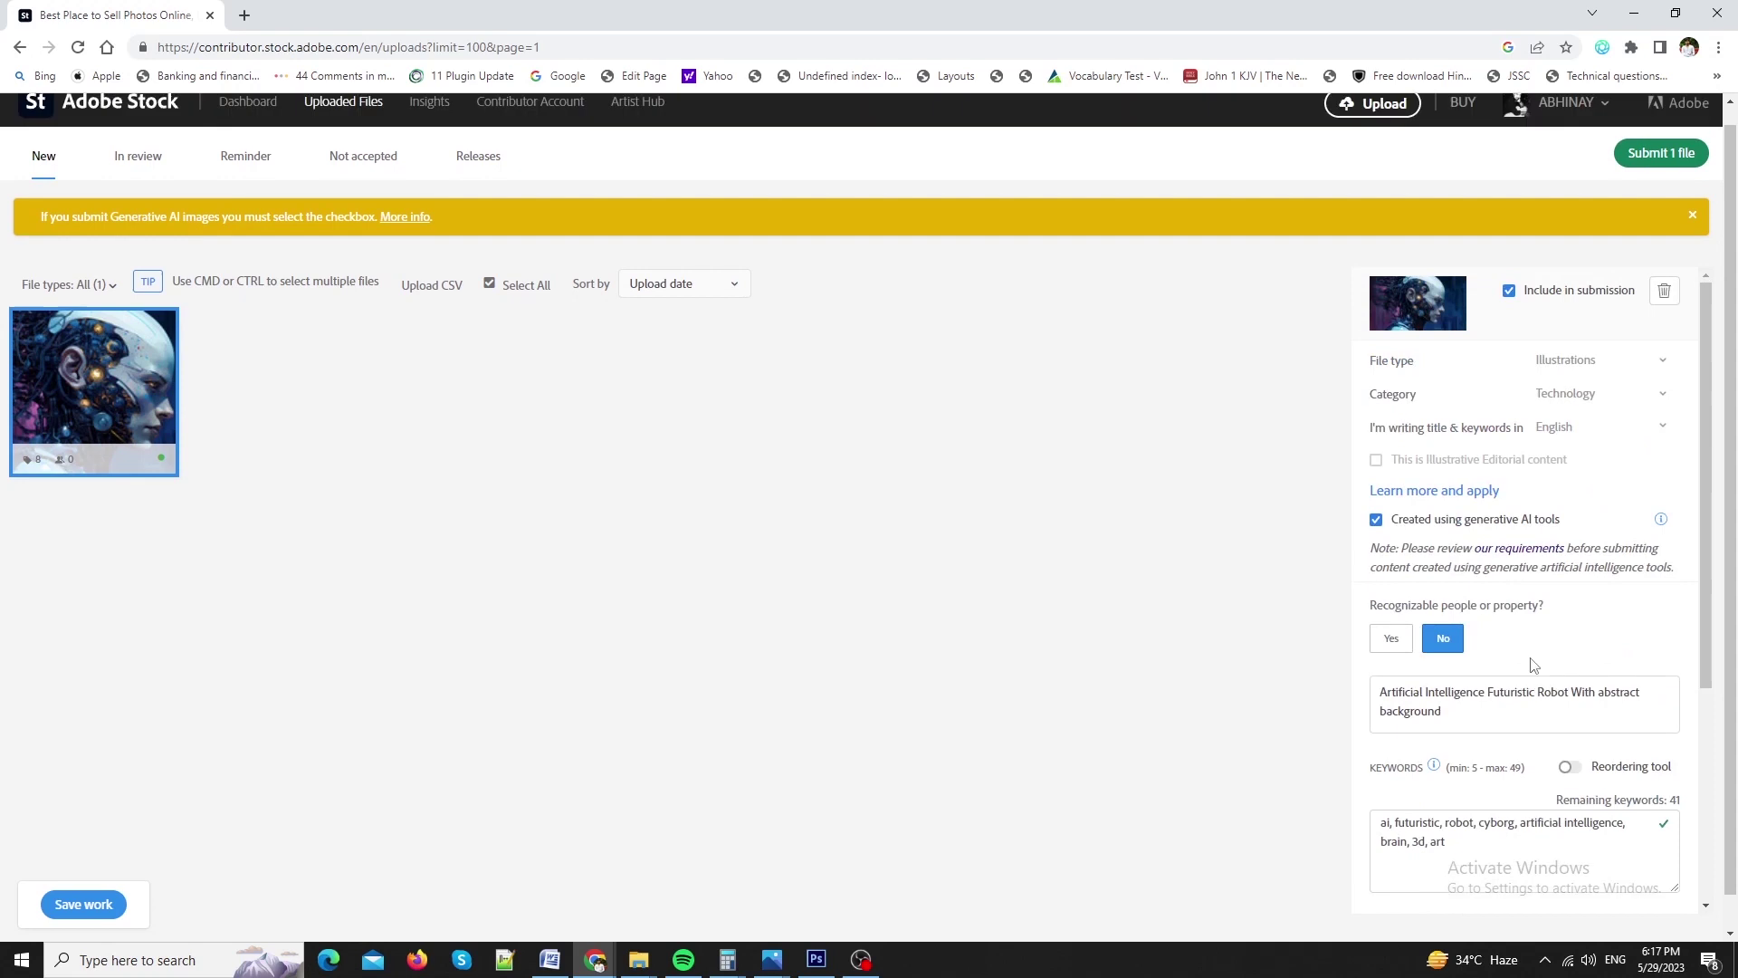
- Submit the one cyborg file for review via the Submit 1 item dialog
click(1657, 172)
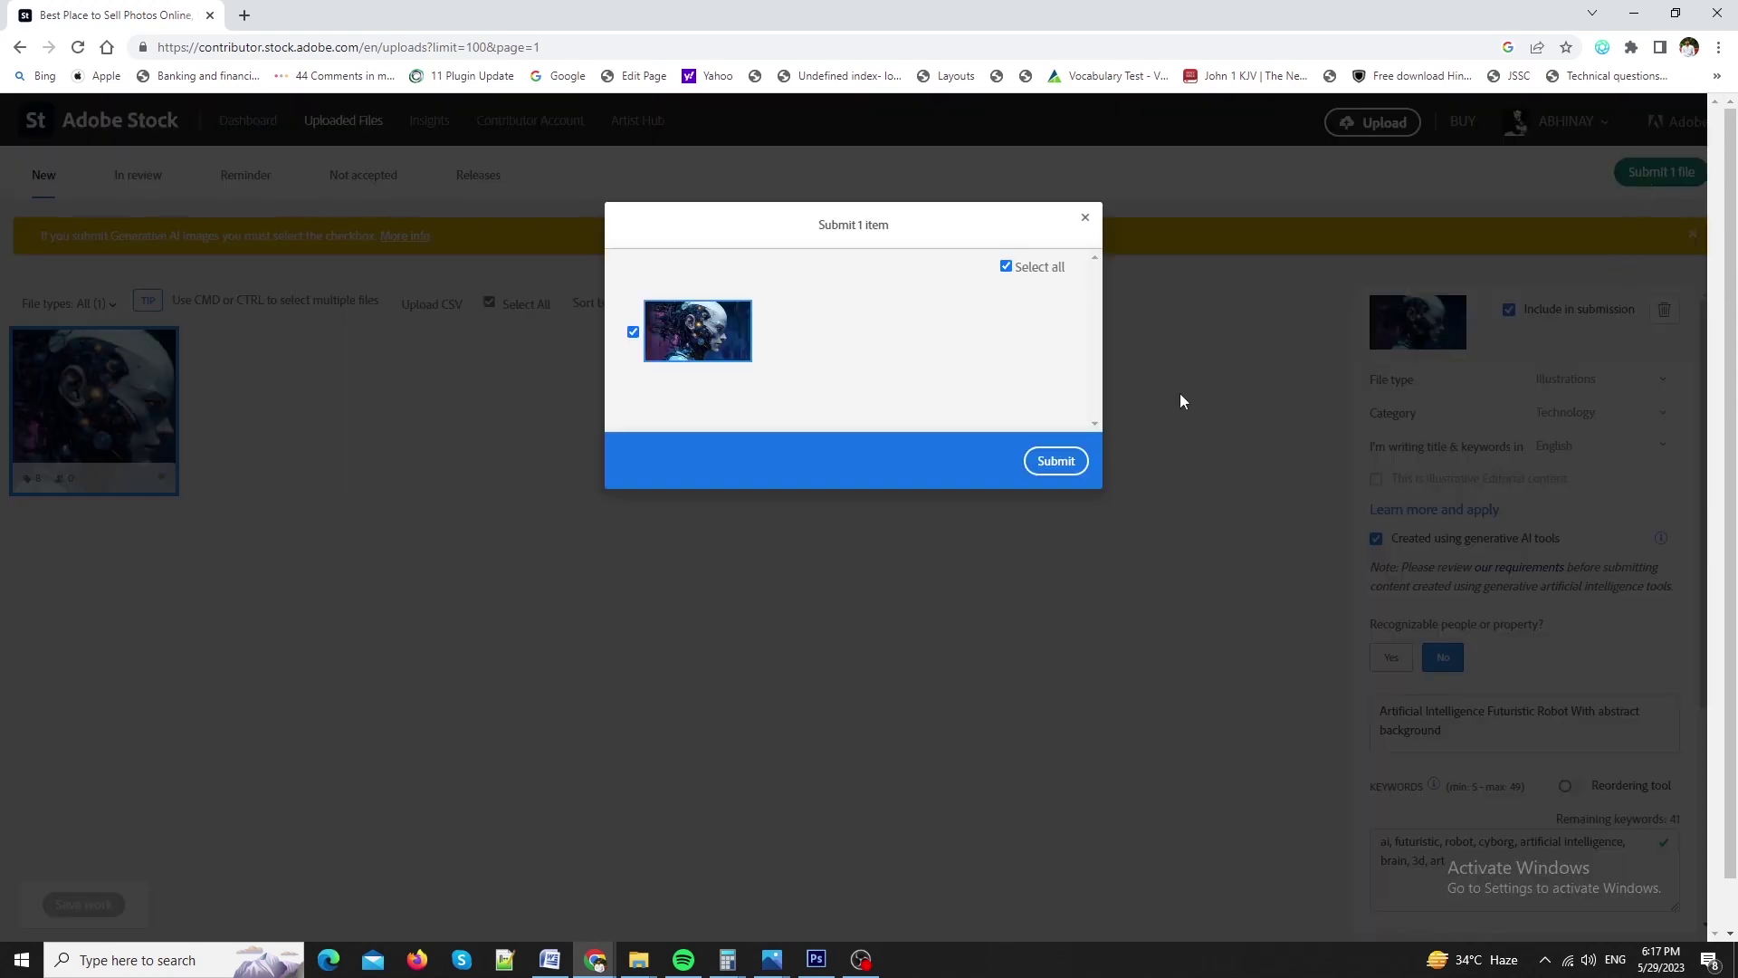
click(1055, 460)
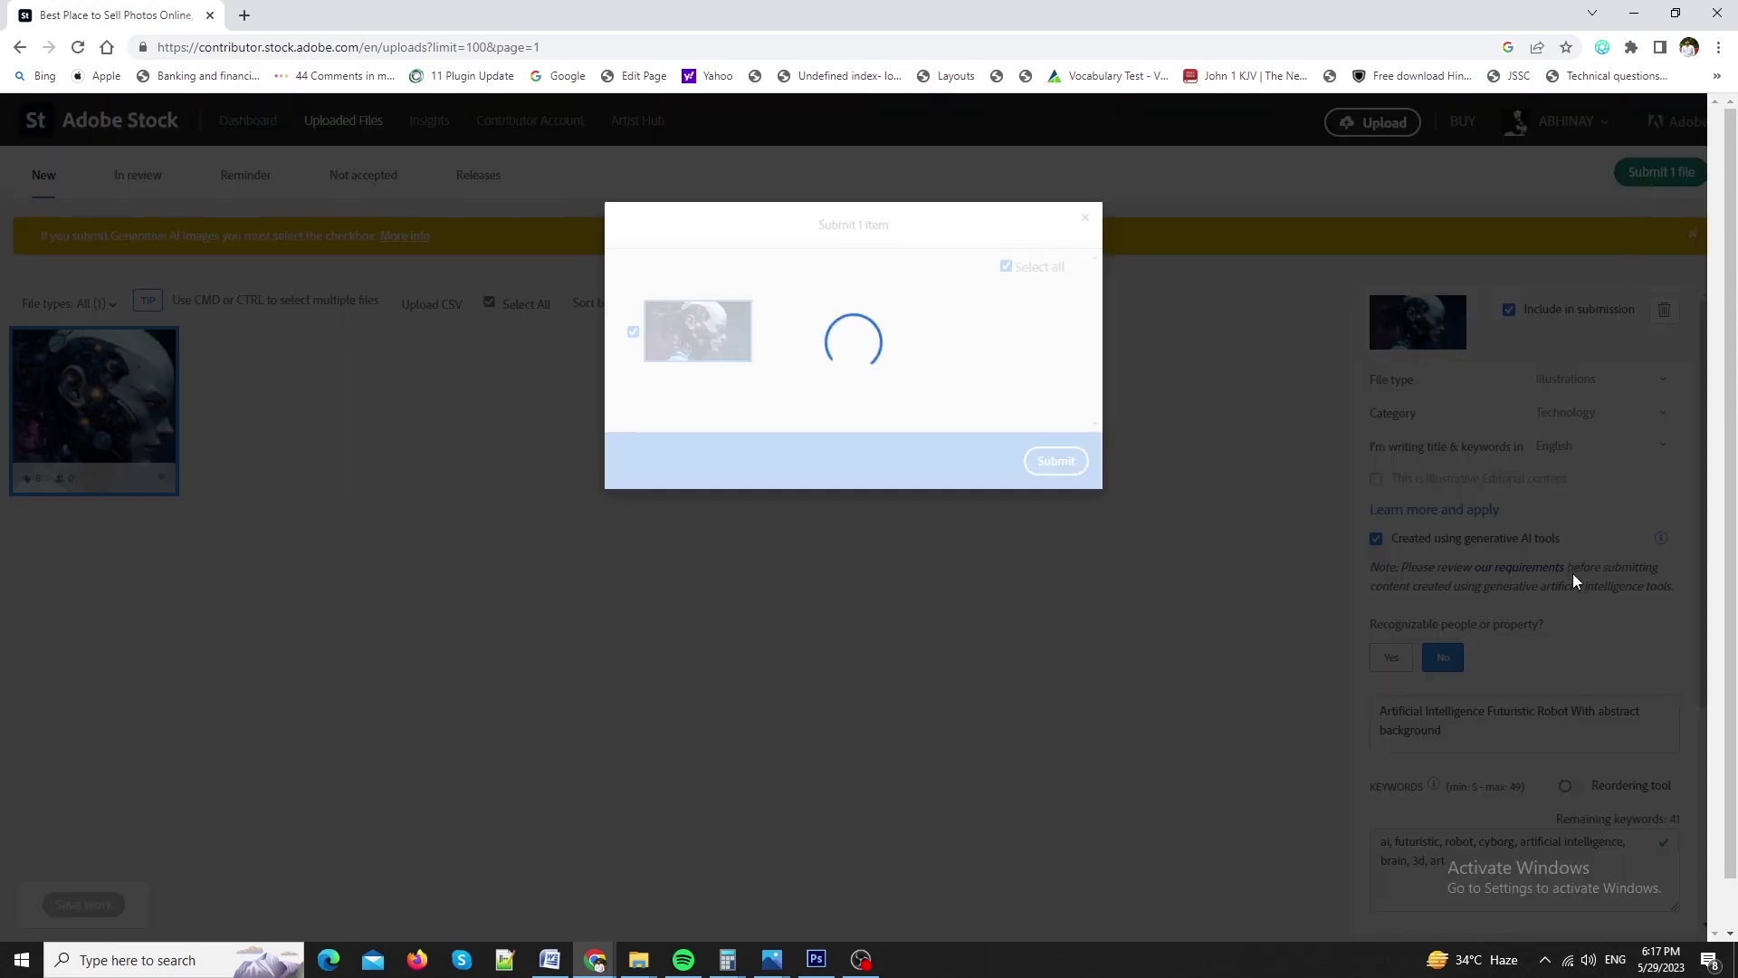